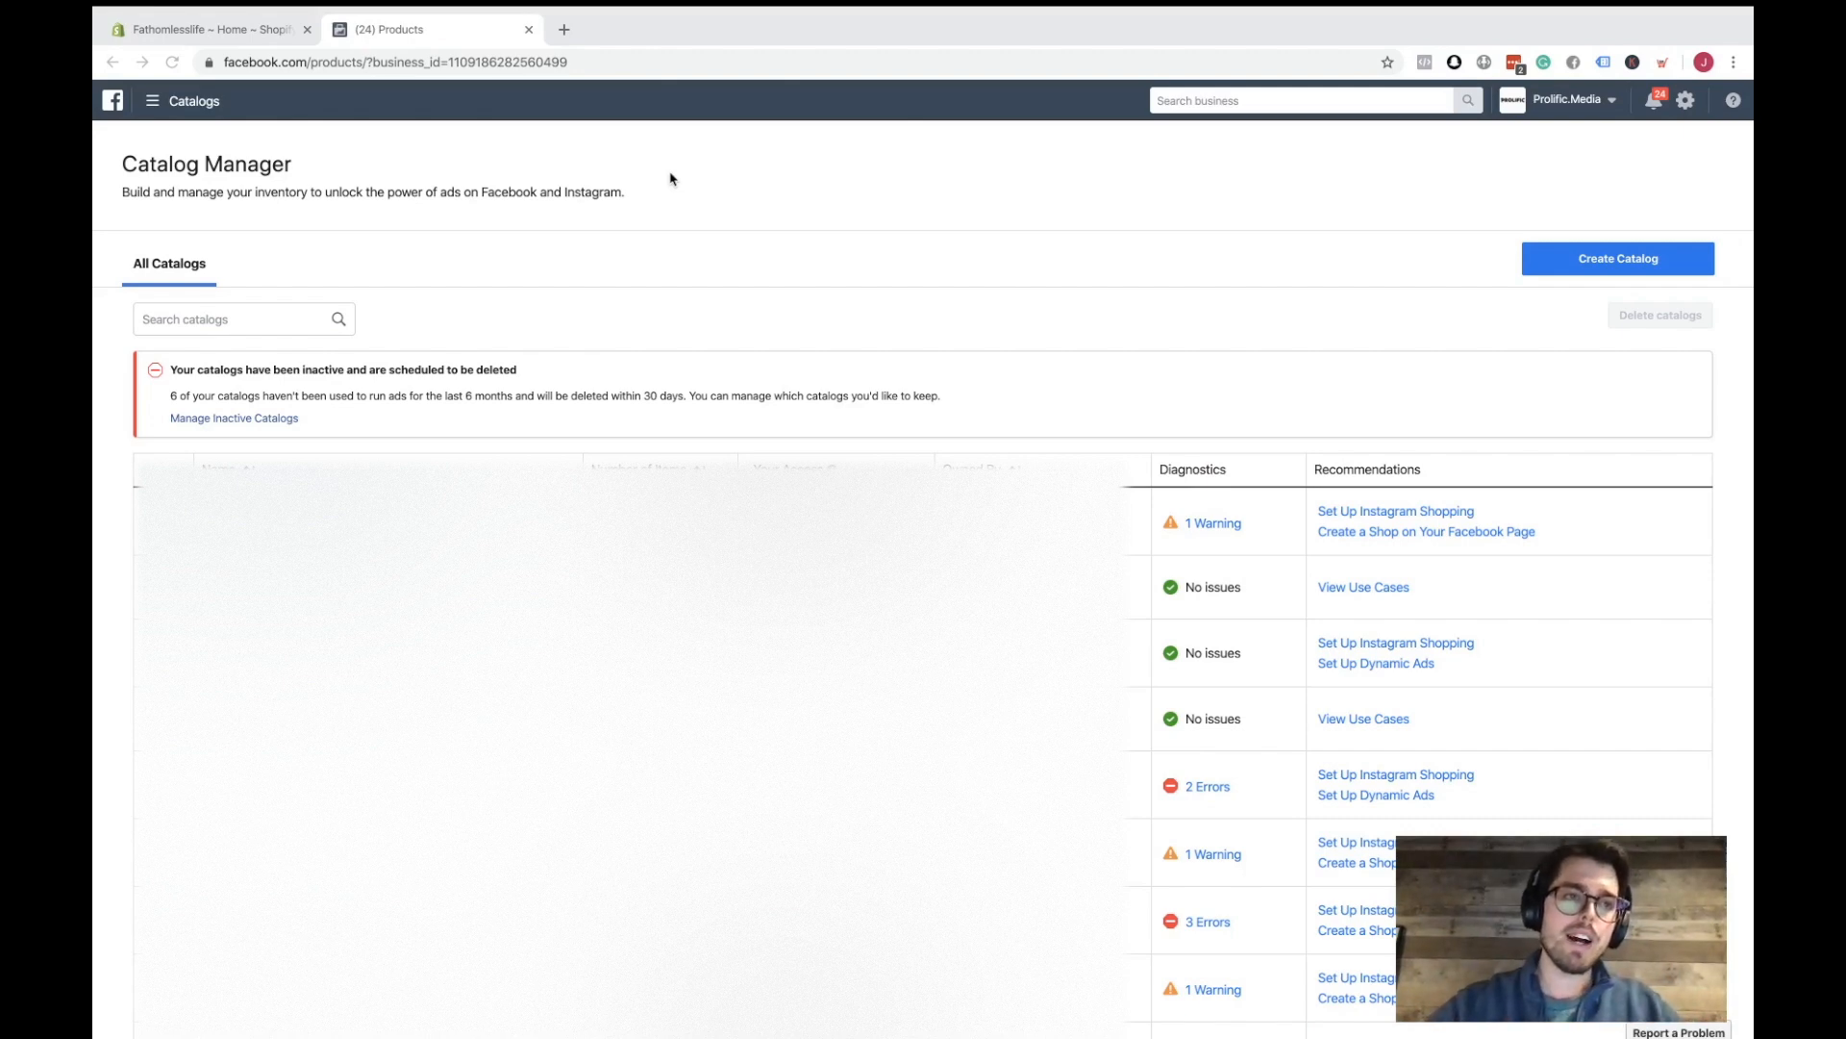
# - Go to Assets > Catalogs from the main menu and start creating a new catalog
pyautogui.click(151, 101)
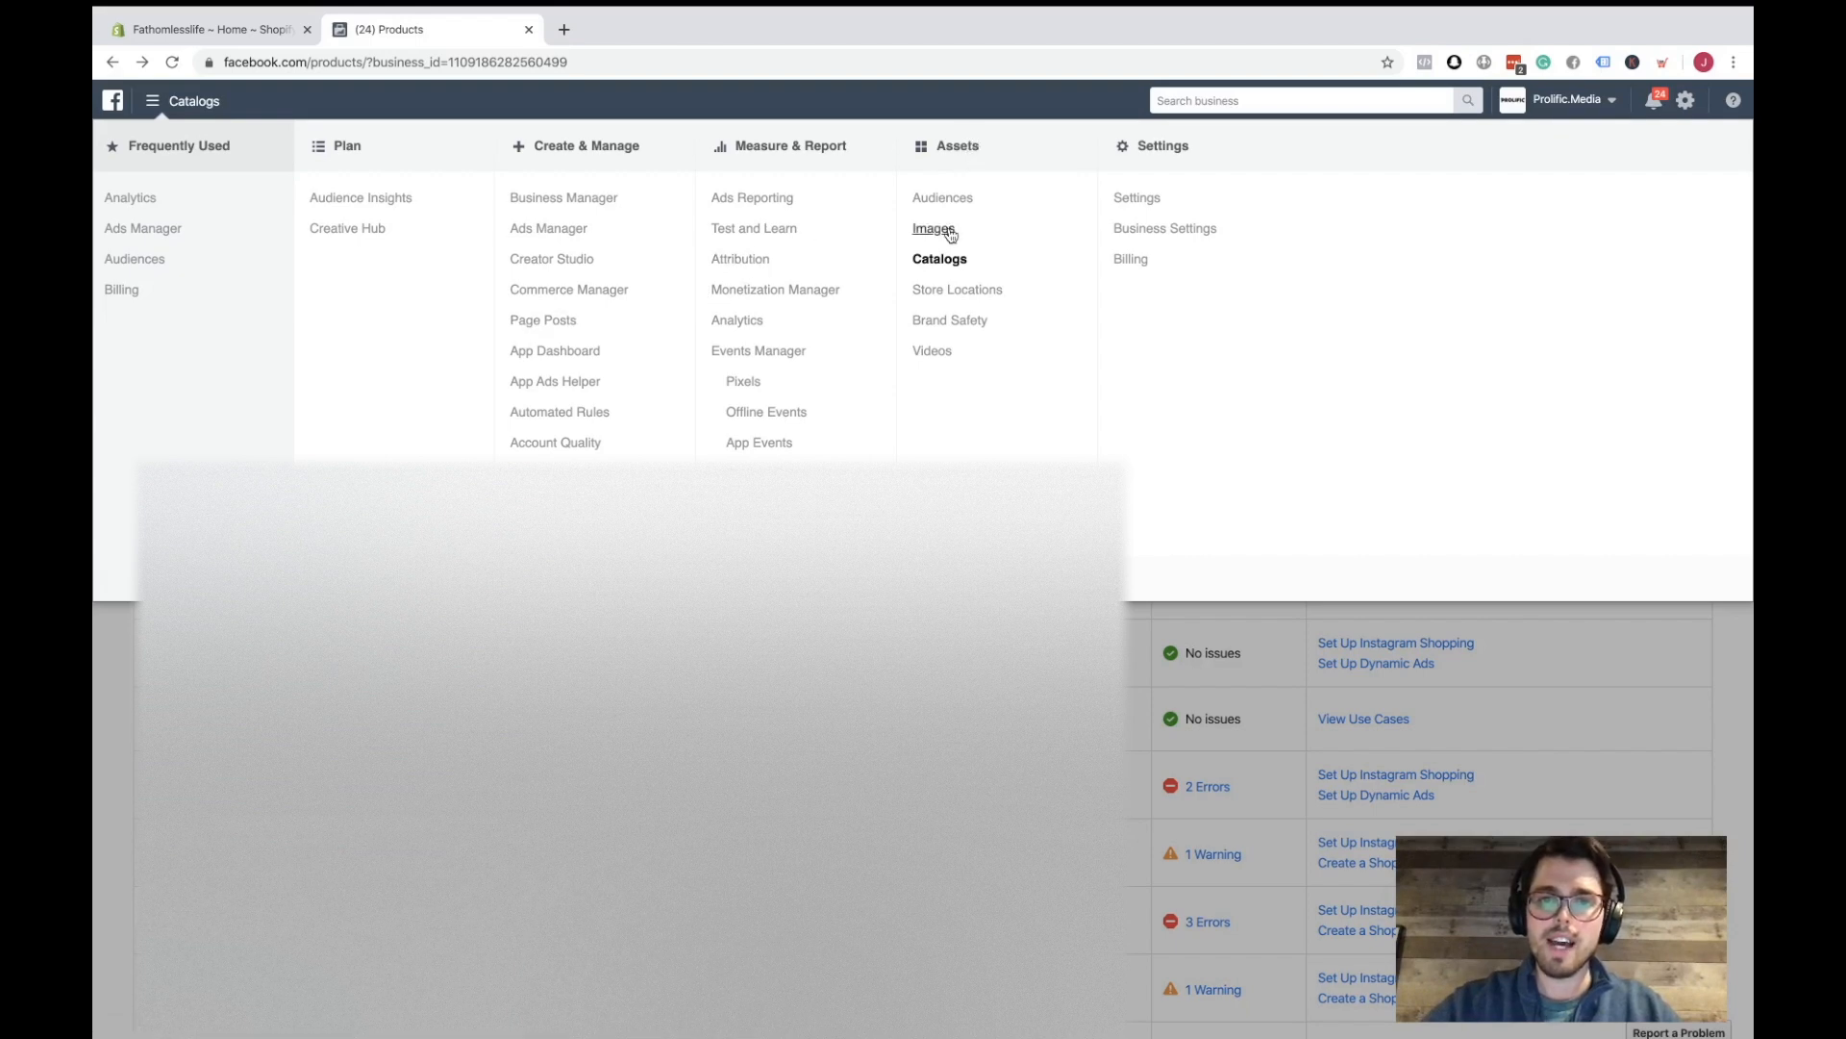
pyautogui.click(938, 260)
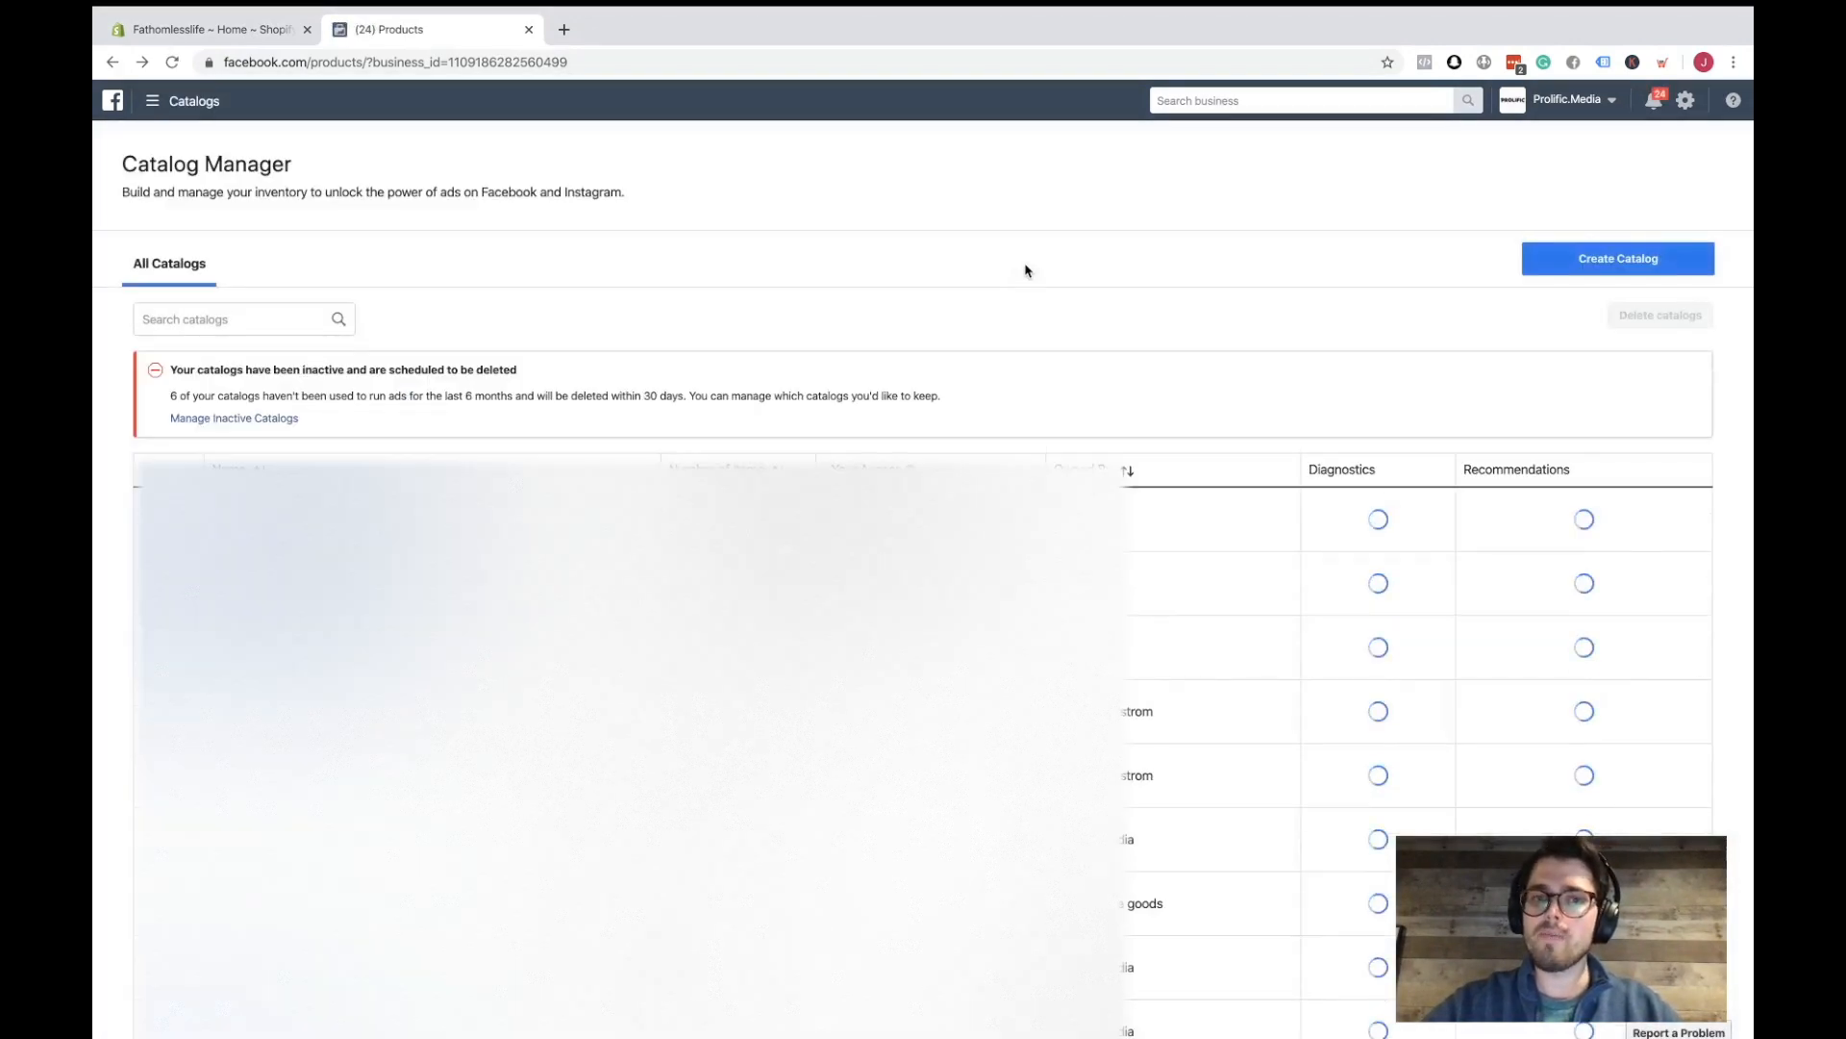
pyautogui.click(1618, 258)
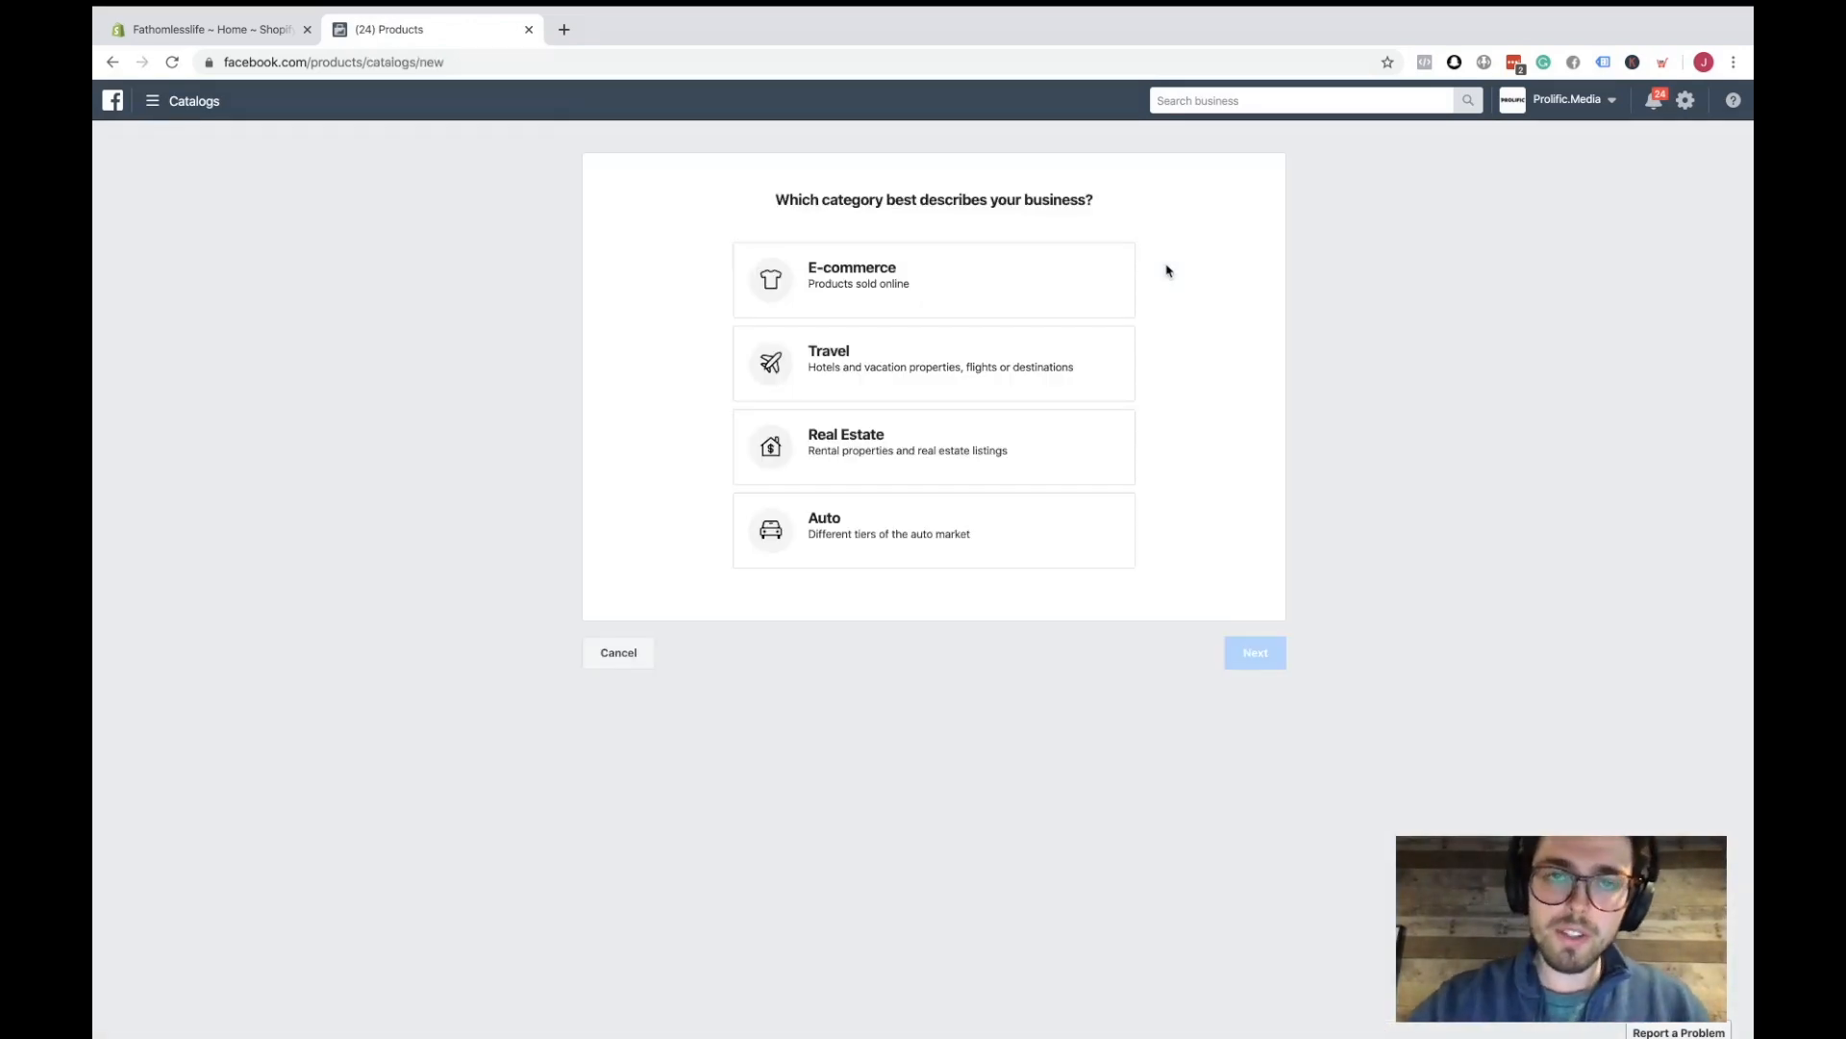
# - Create an E-commerce catalog named 'TEST - DELETE' owned by Prolific.Media and view it
pyautogui.click(1048, 293)
pyautogui.click(1254, 674)
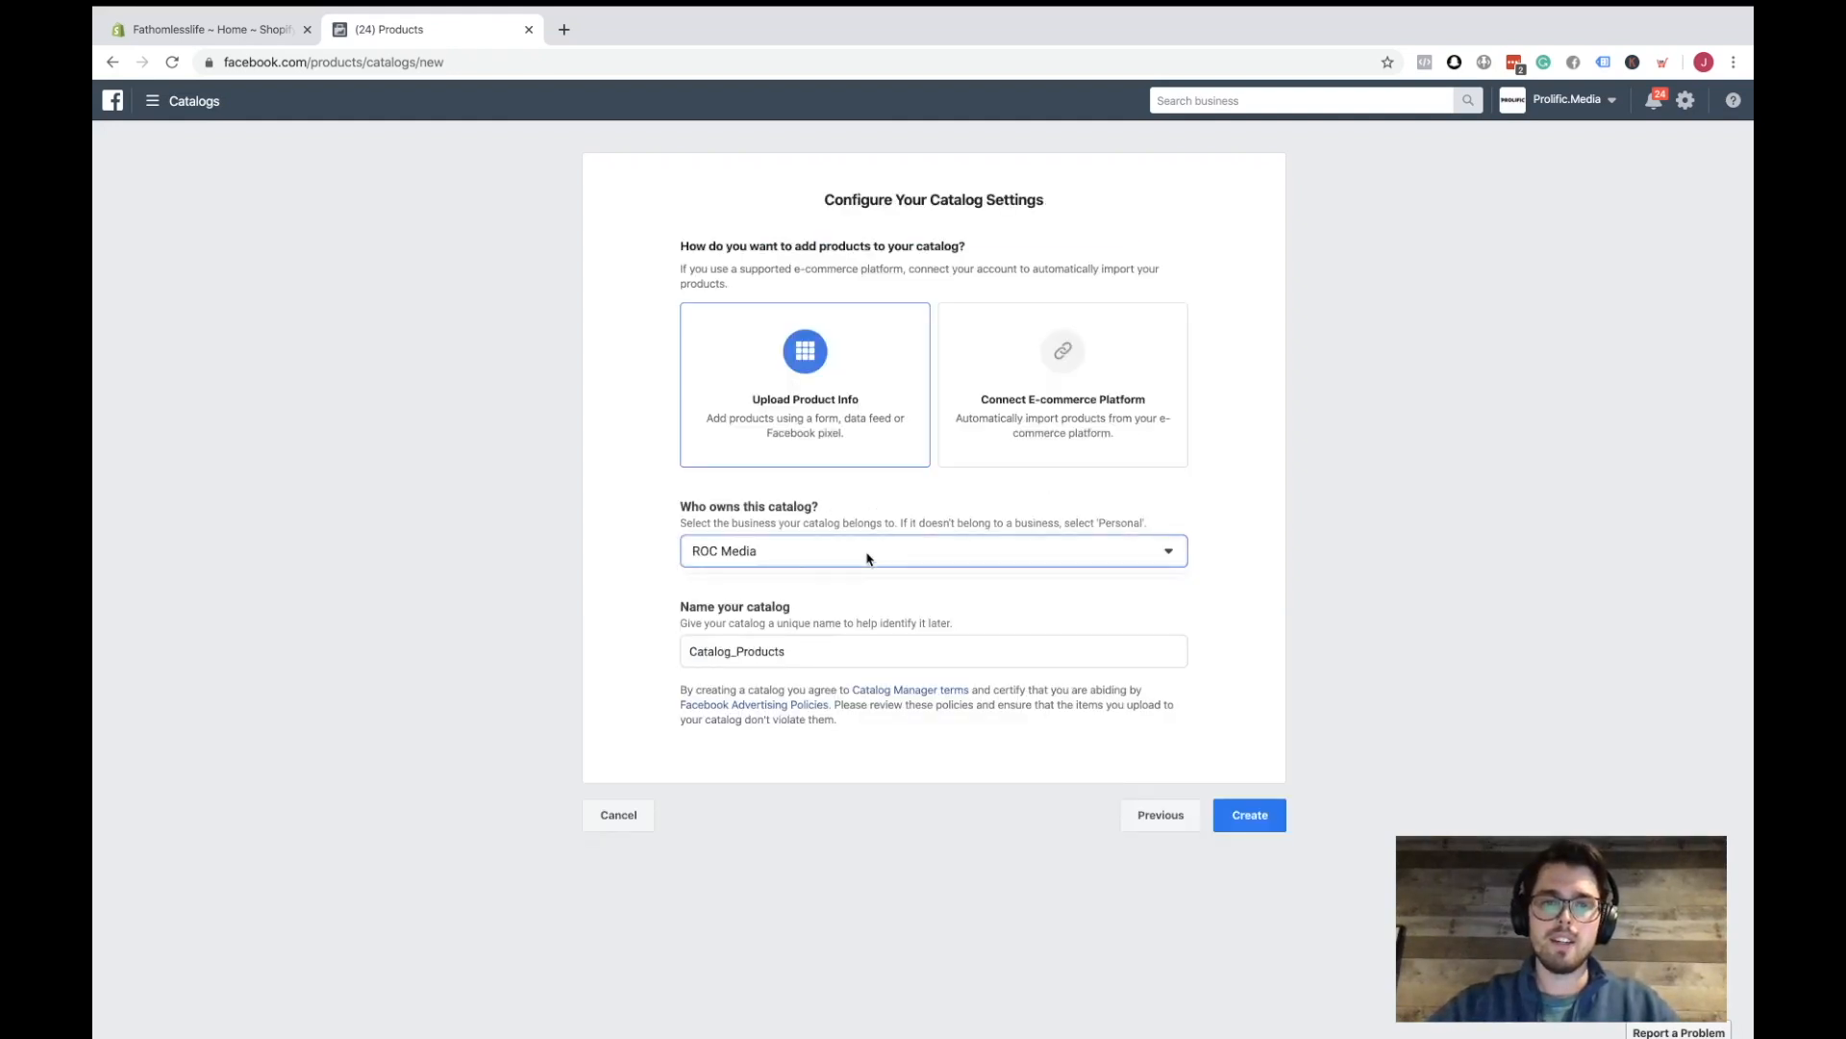
pyautogui.click(870, 552)
pyautogui.click(706, 779)
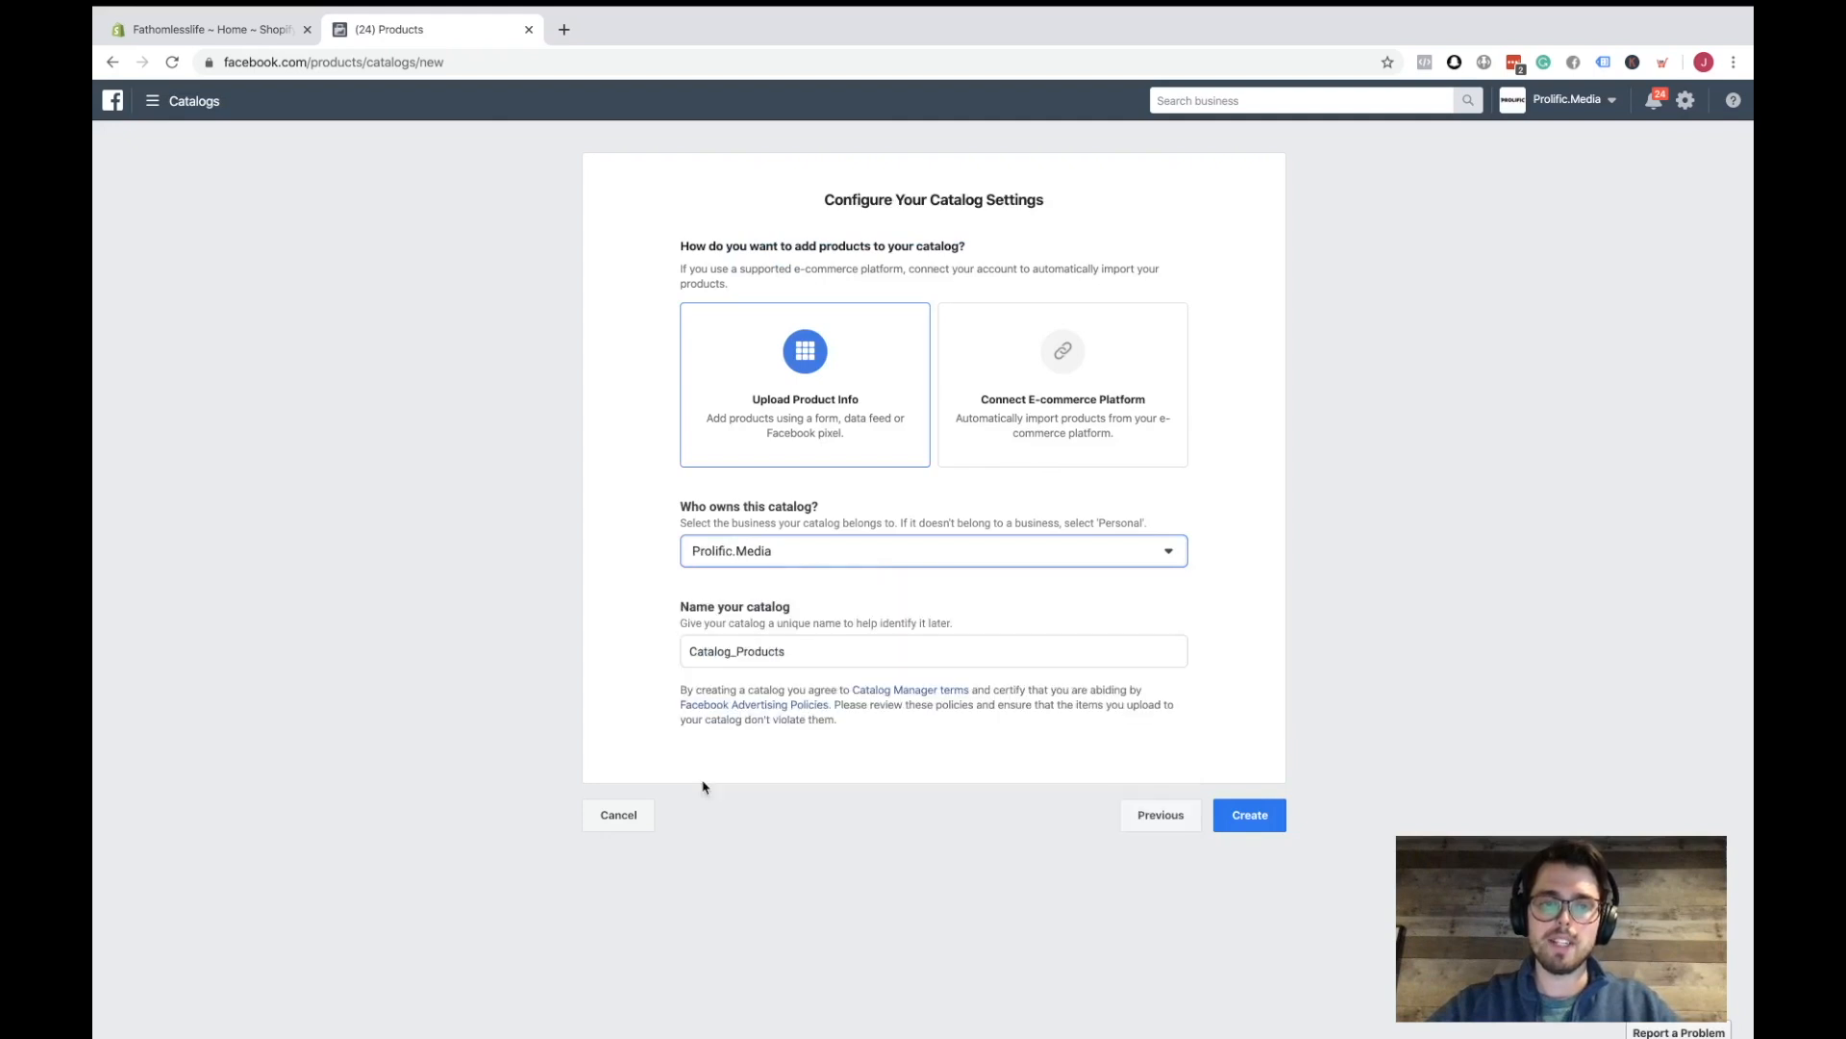
pyautogui.doubleClick(746, 651)
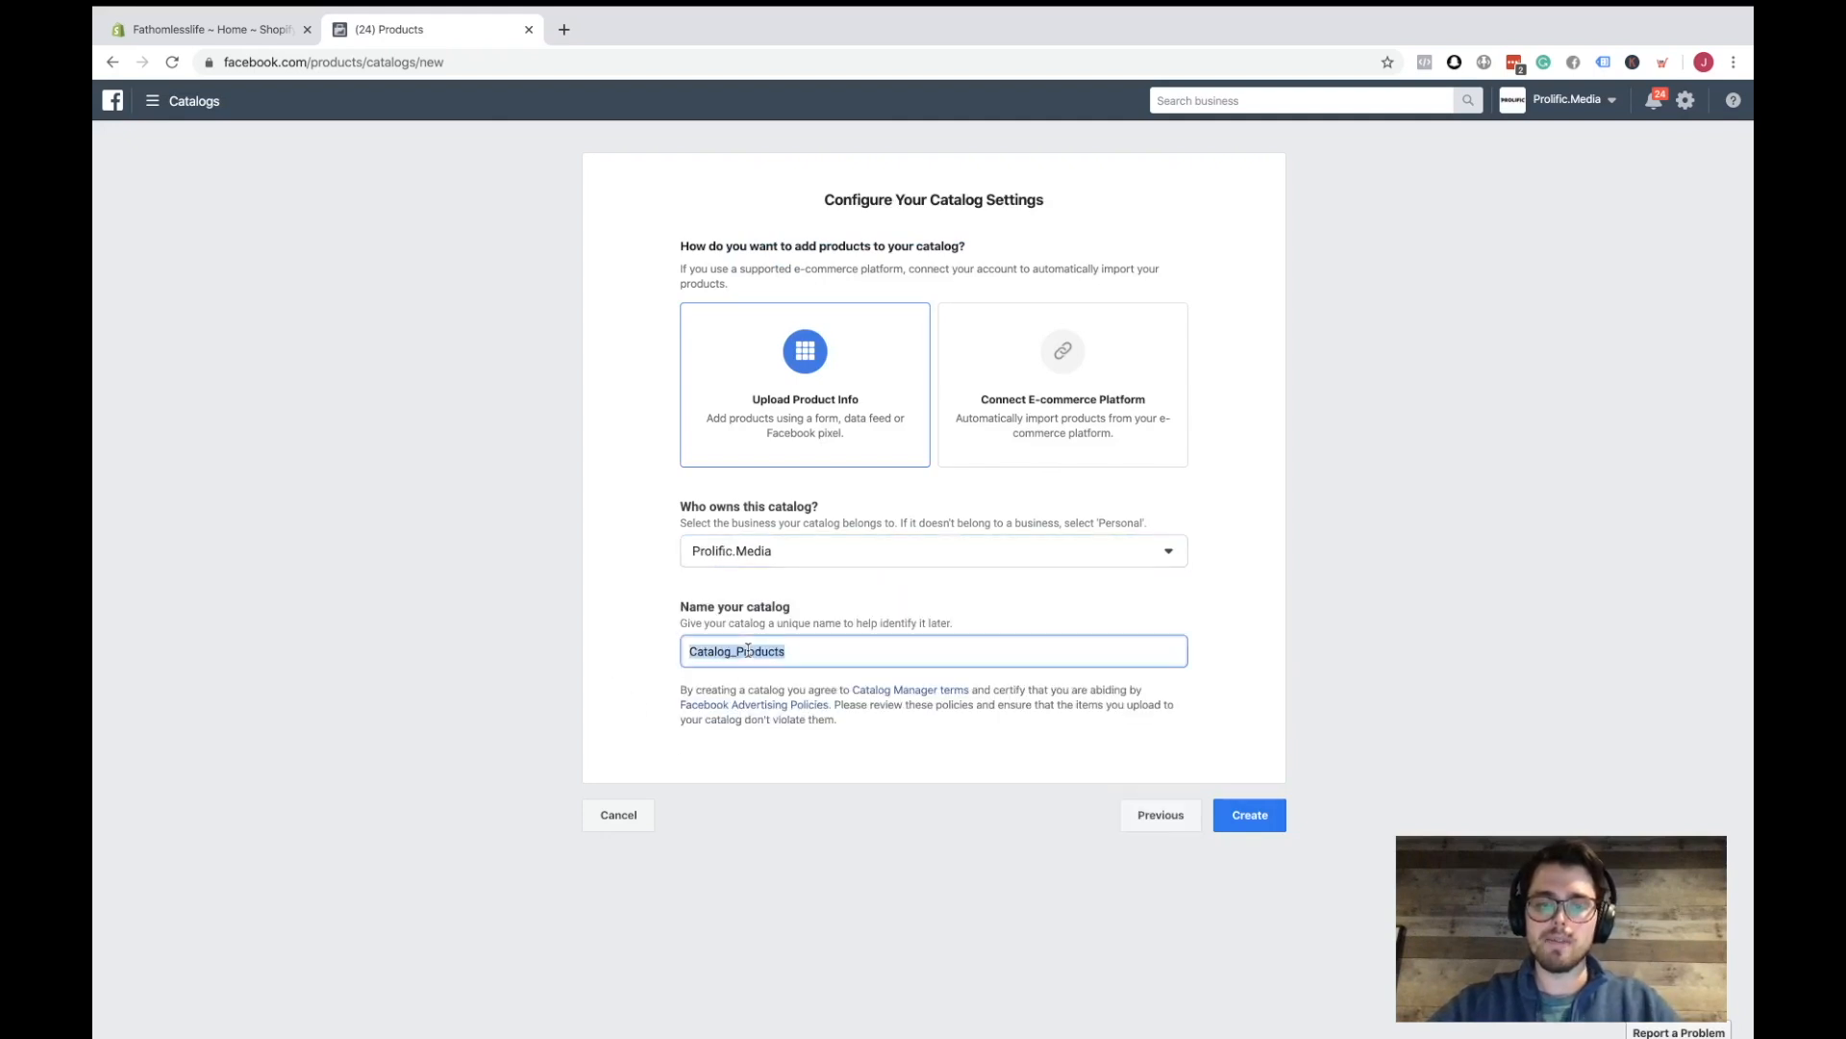
pyautogui.write('TEST - DELETE')
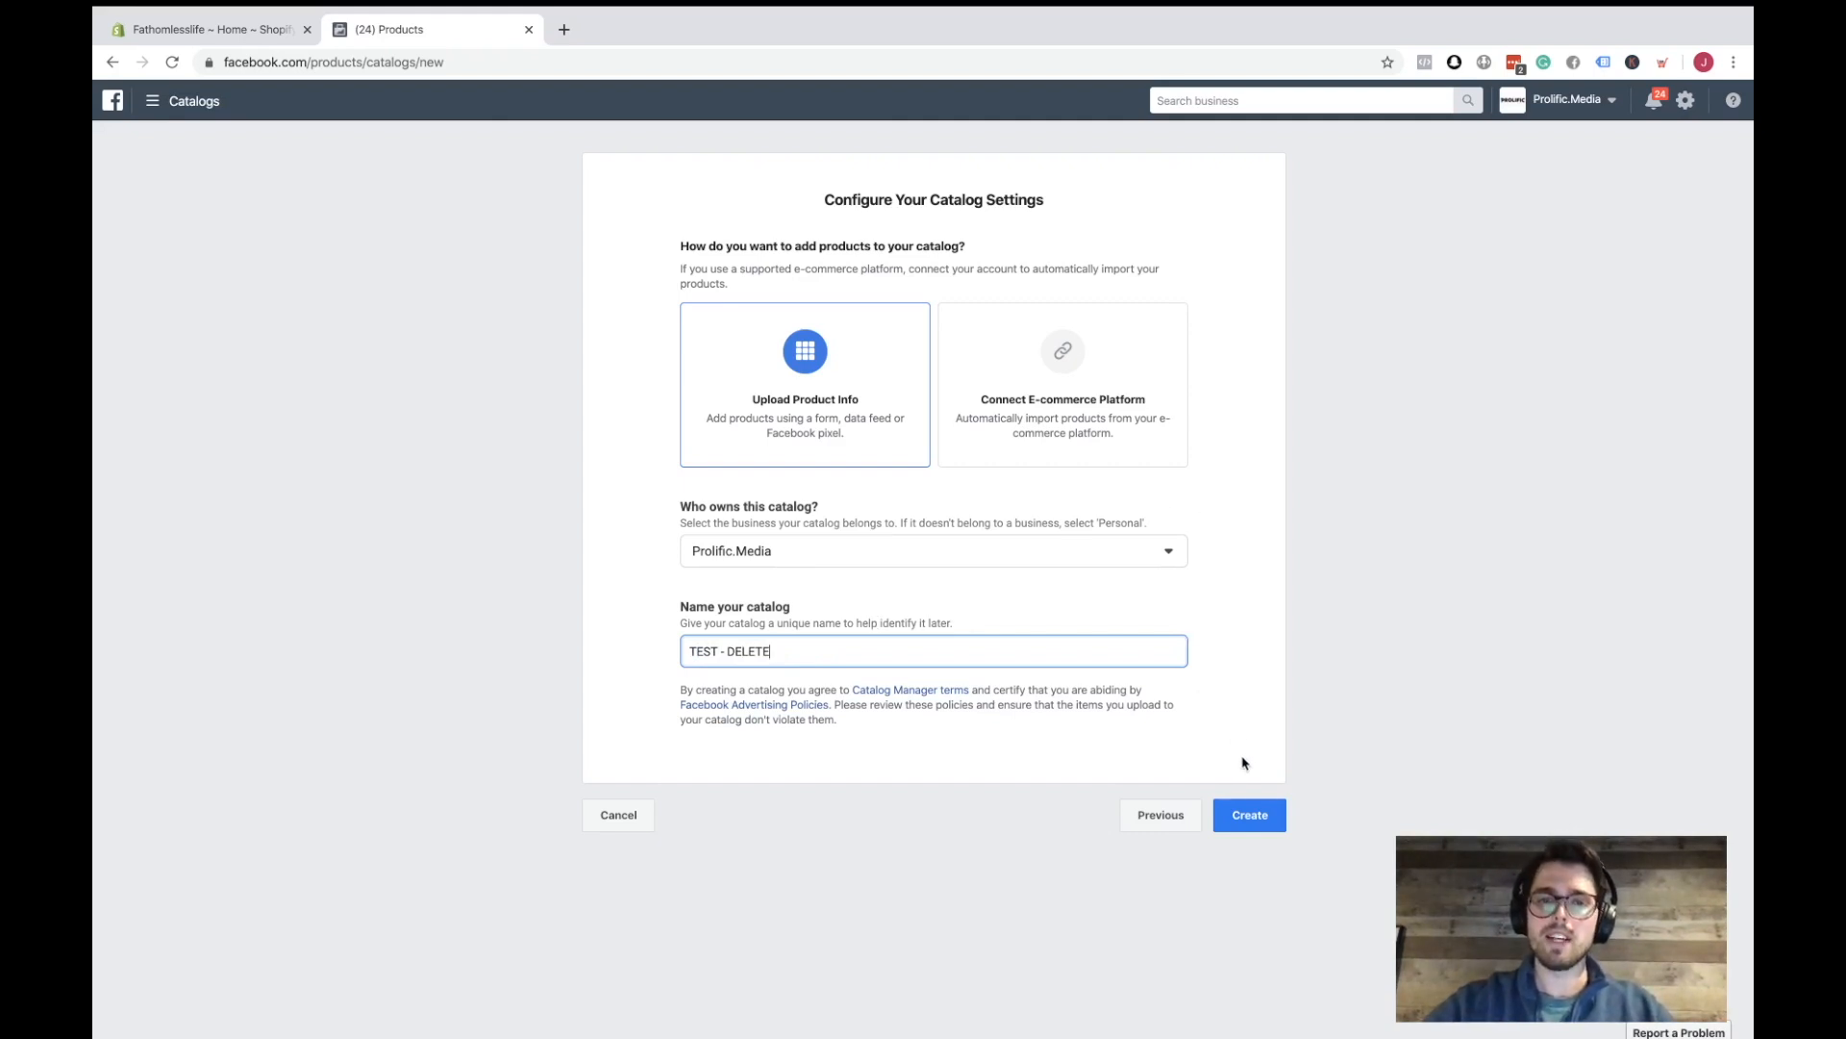
pyautogui.click(1249, 814)
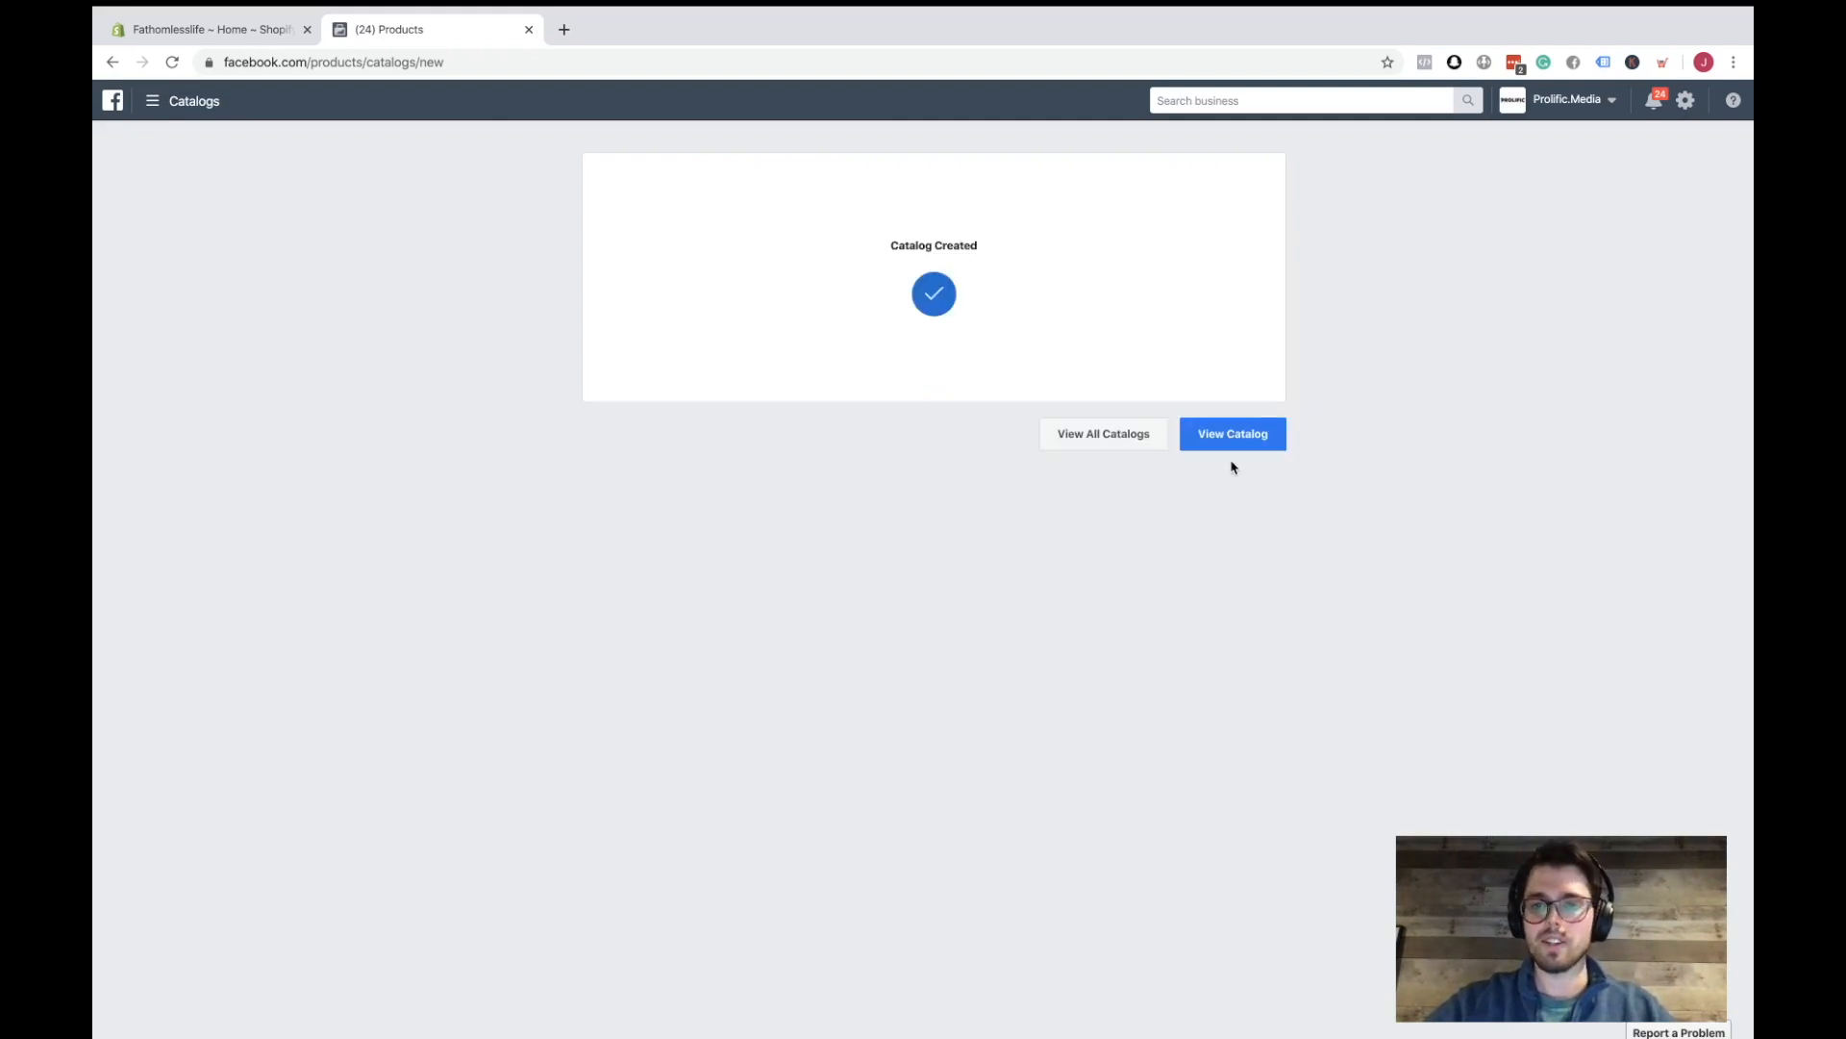
pyautogui.click(1232, 433)
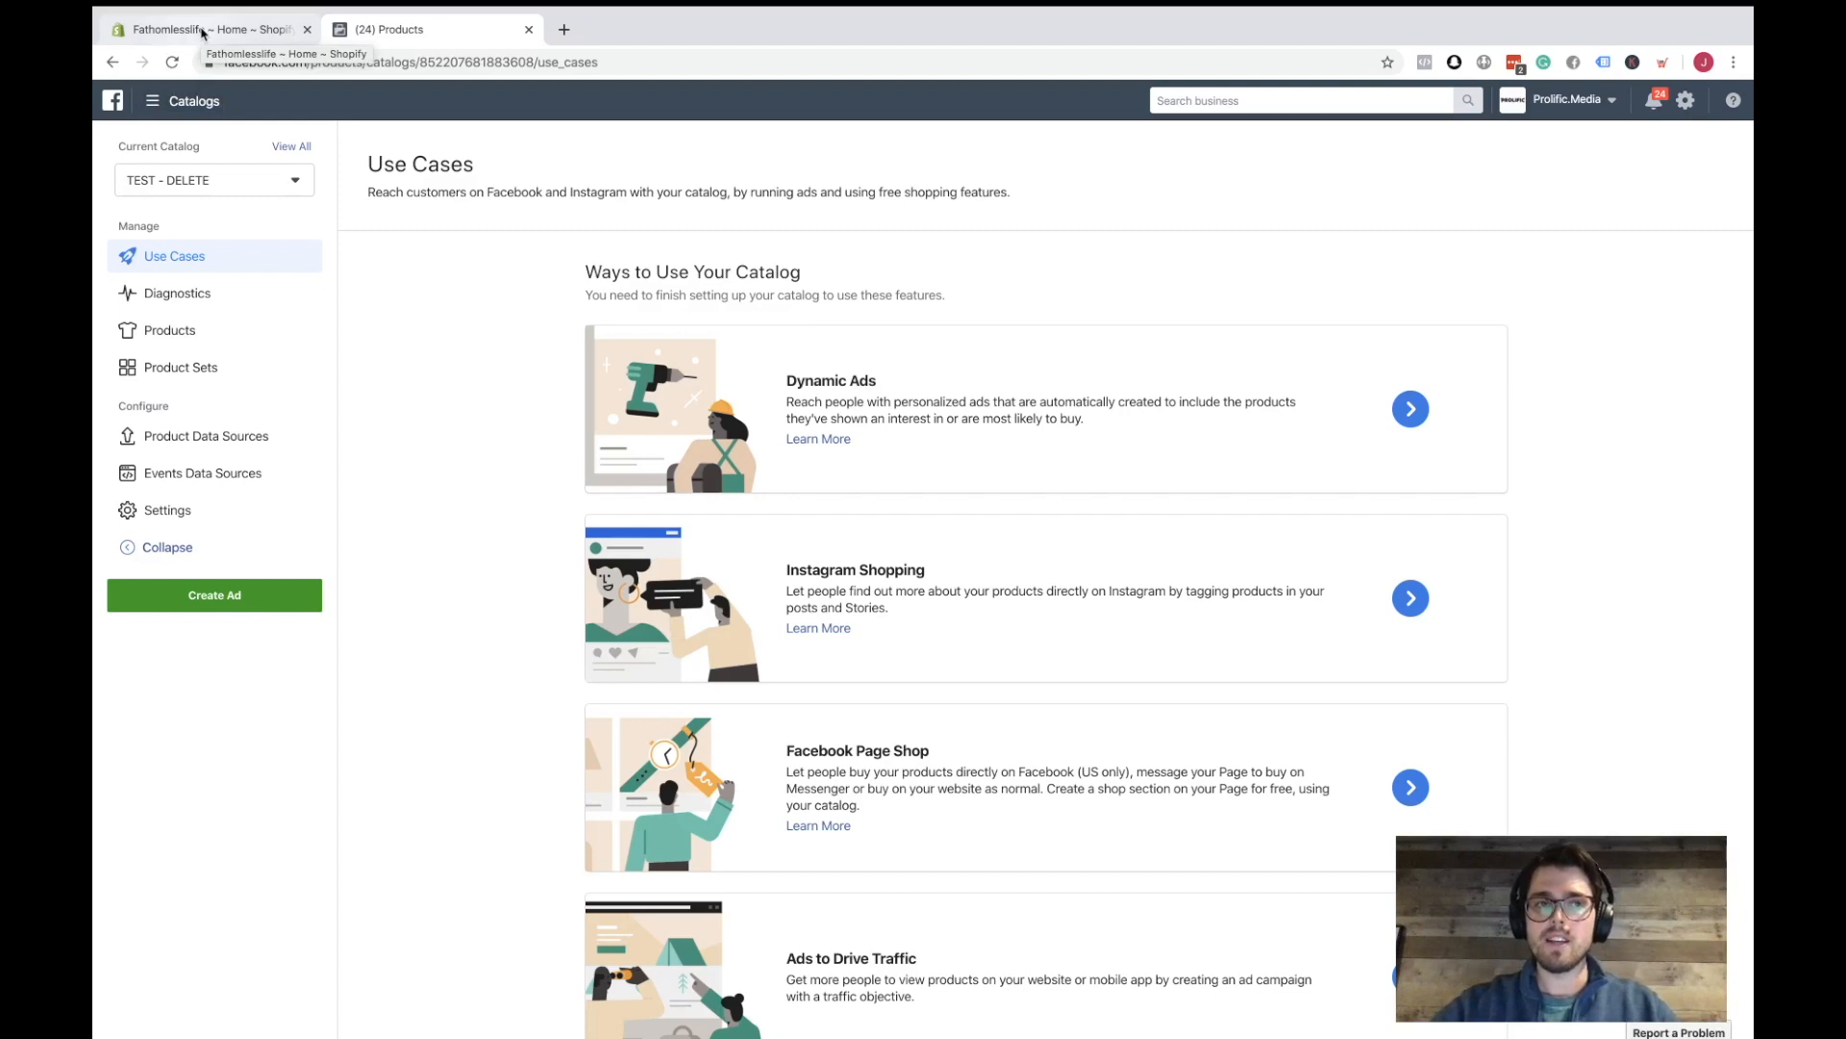
# - Switch to the Shopify store admin tab
pyautogui.click(202, 30)
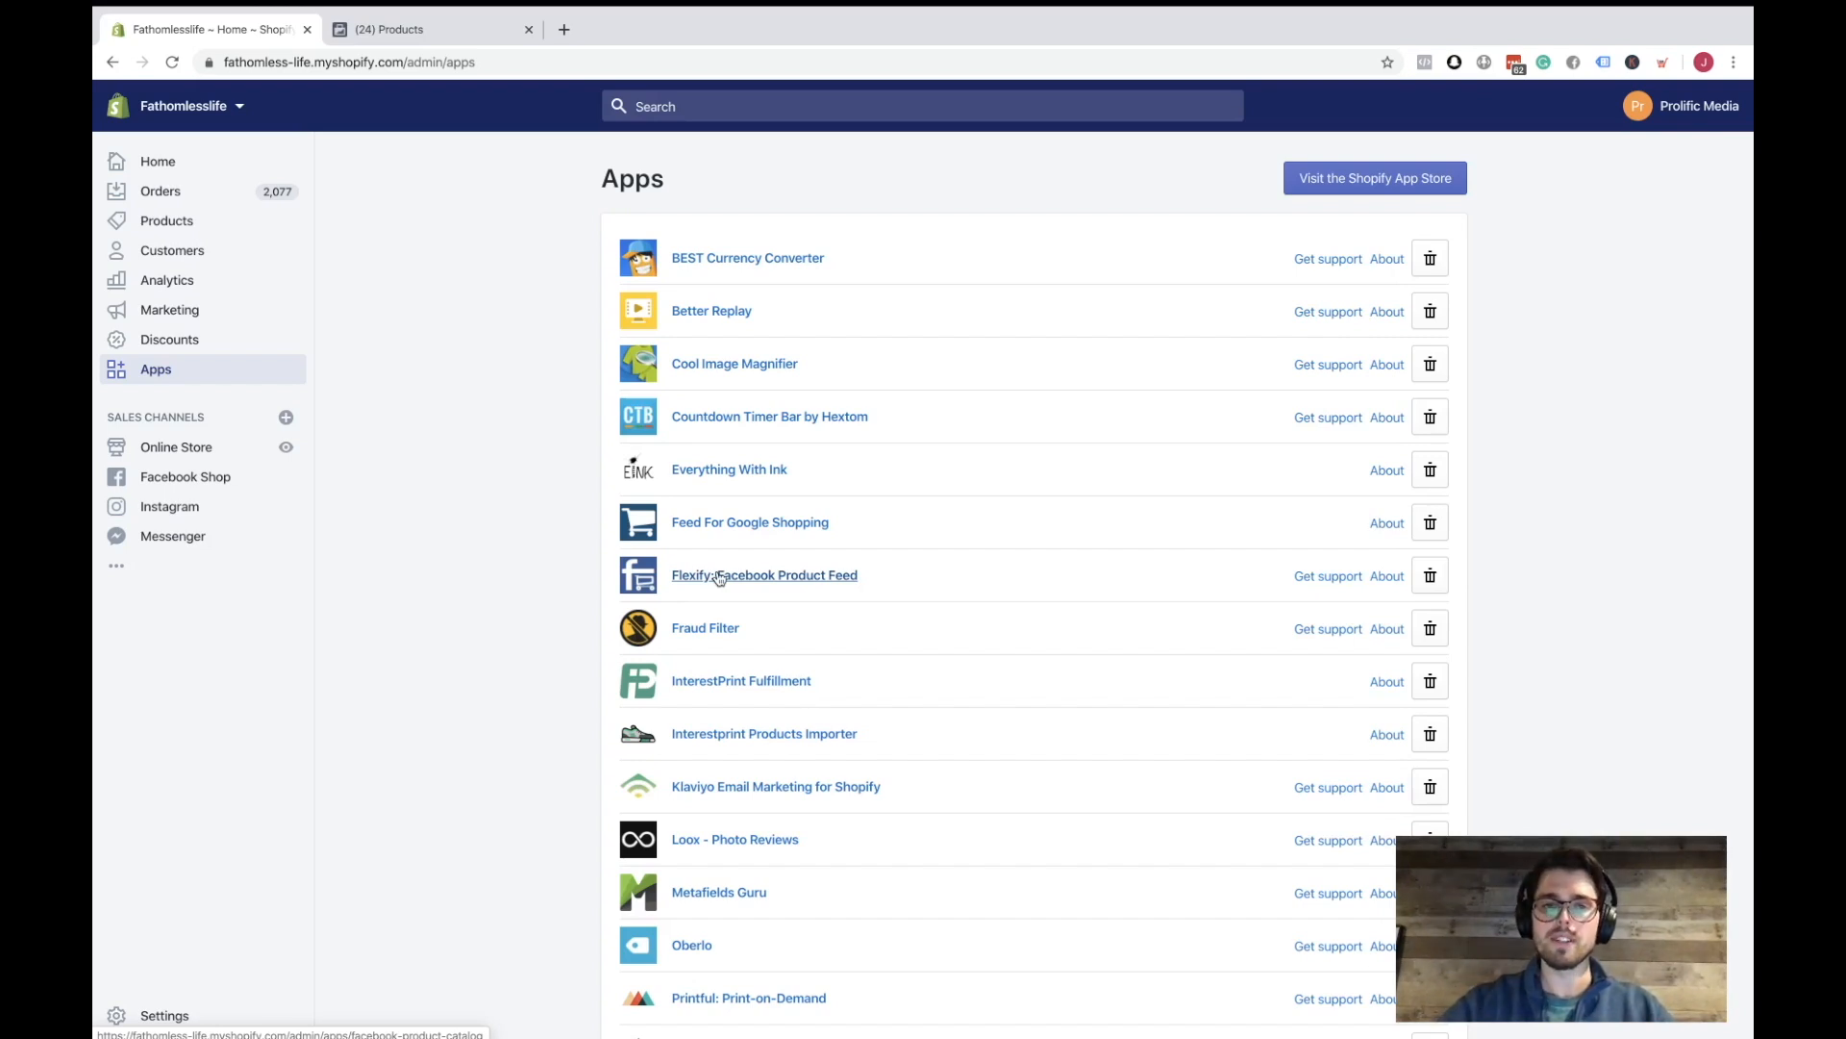
# - Open the Flexify: Facebook Product Feed app and copy its feed URL to the clipboard
pyautogui.click(719, 579)
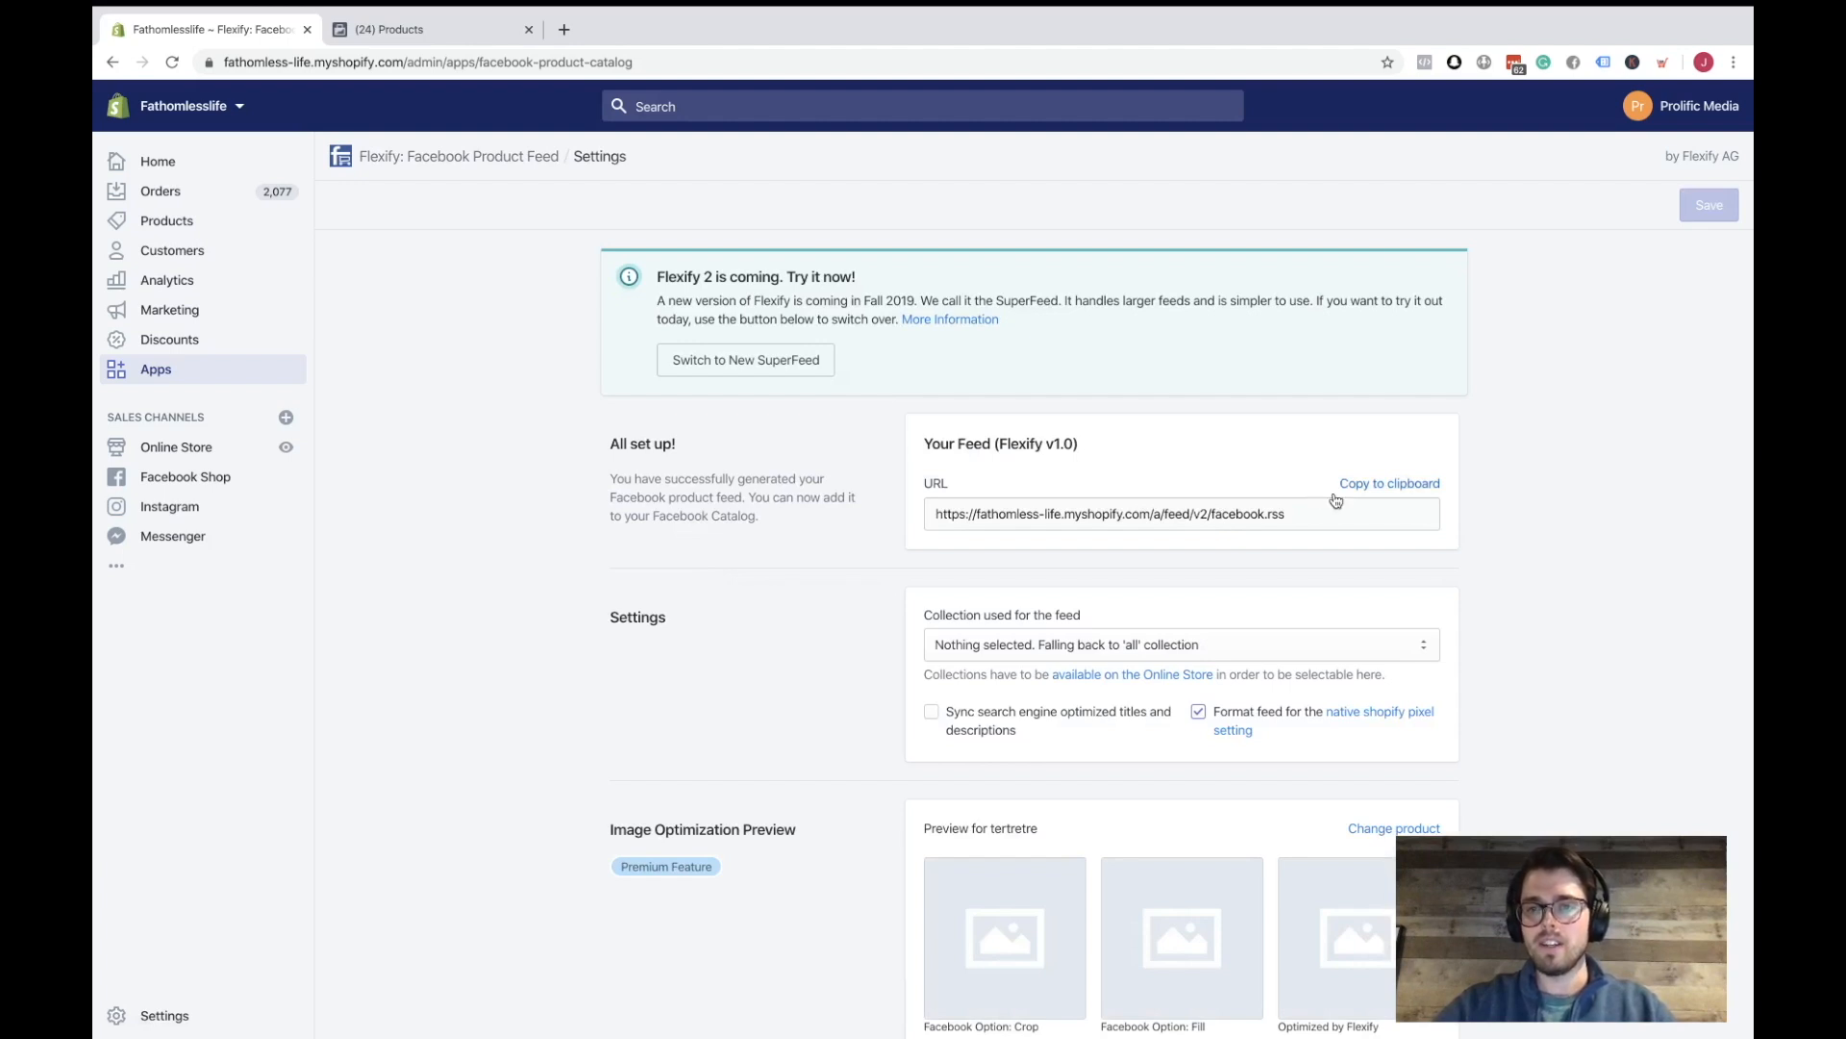
pyautogui.click(1385, 483)
# - Load the copied feed URL in a new tab beside Shopify, then return to the Flexify settings
pyautogui.click(565, 30)
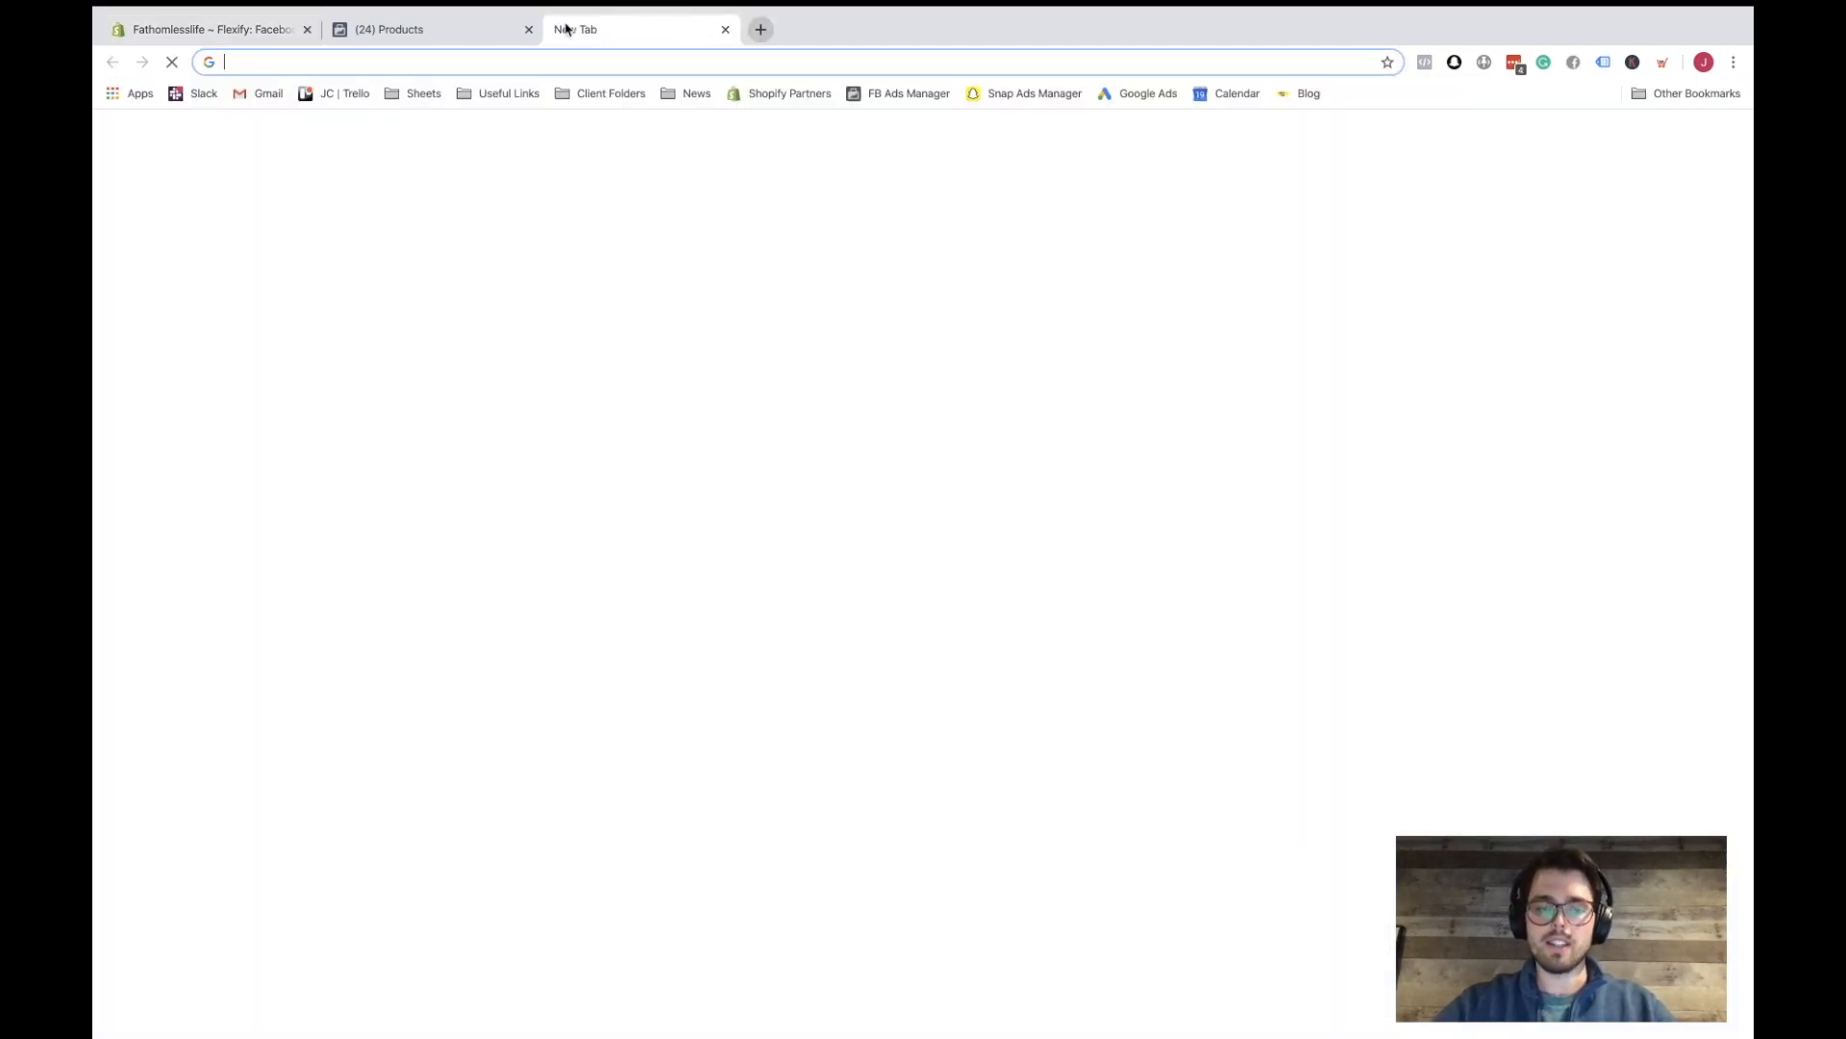
pyautogui.hotkey('ctrl', 'v')
pyautogui.press('Return')
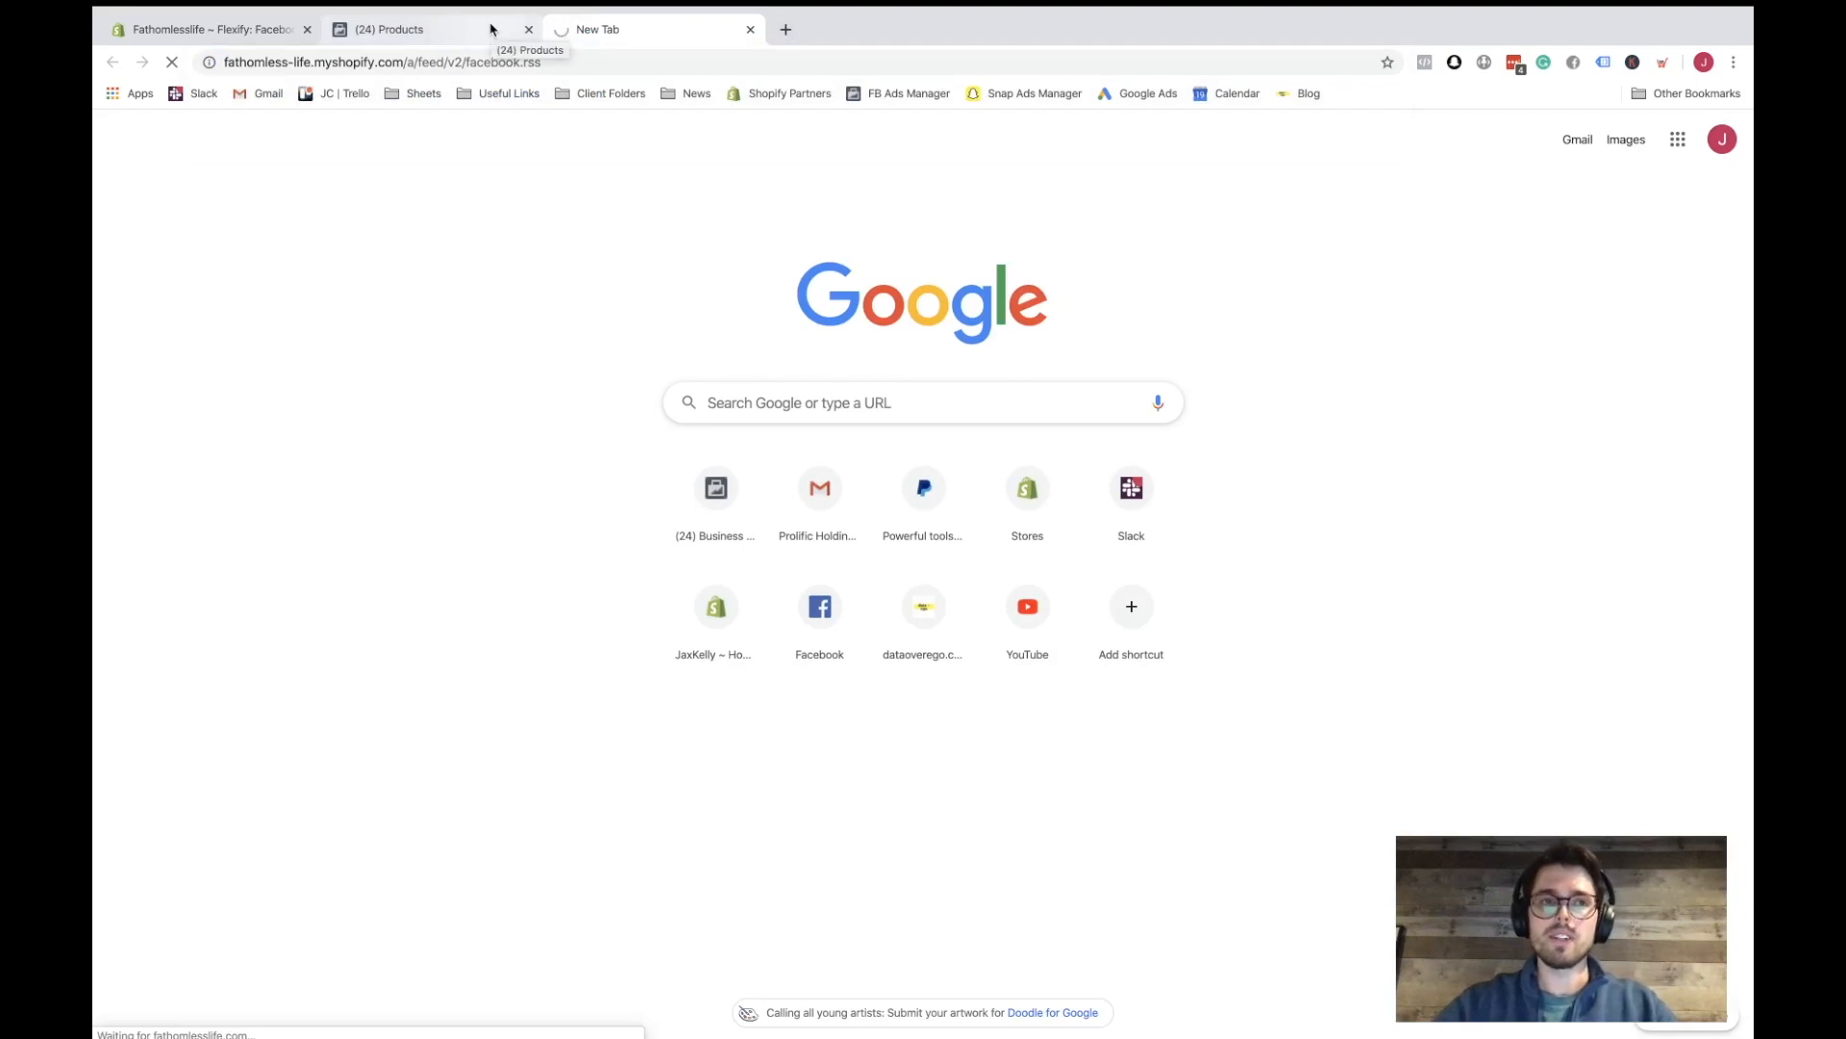
pyautogui.click(492, 29)
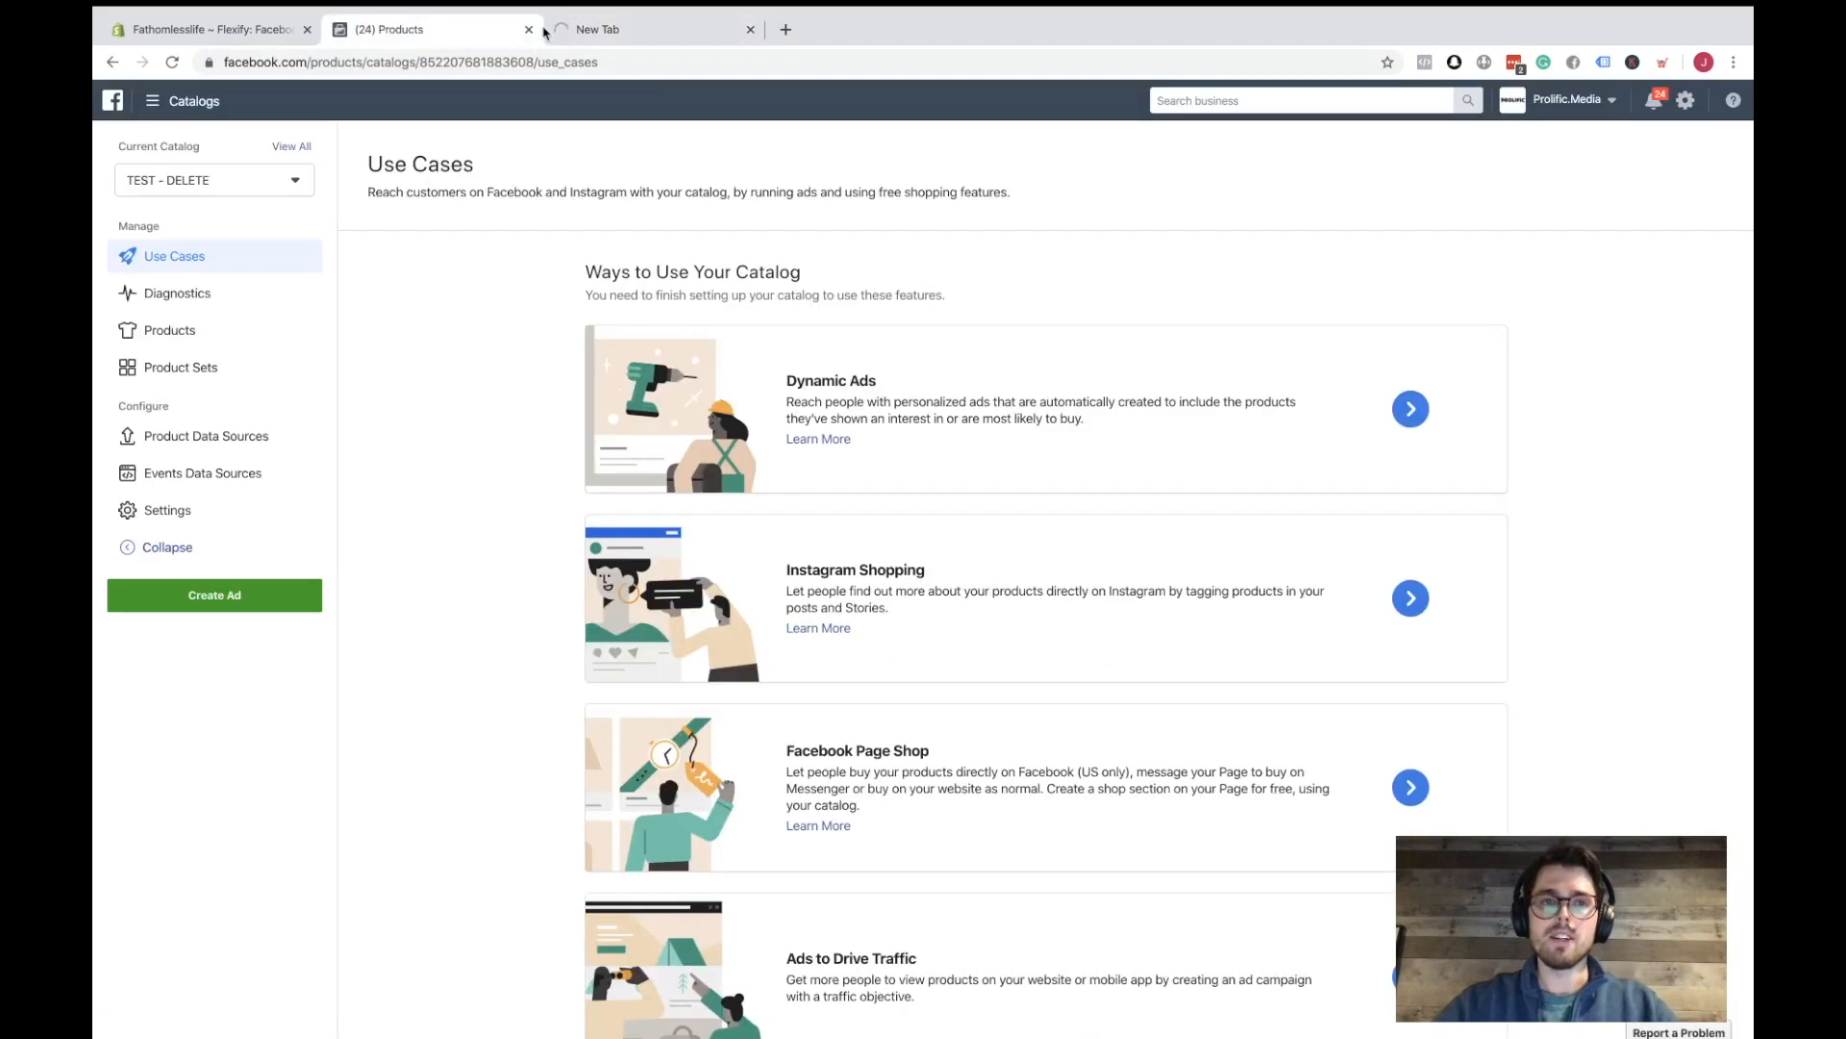
pyautogui.click(597, 30)
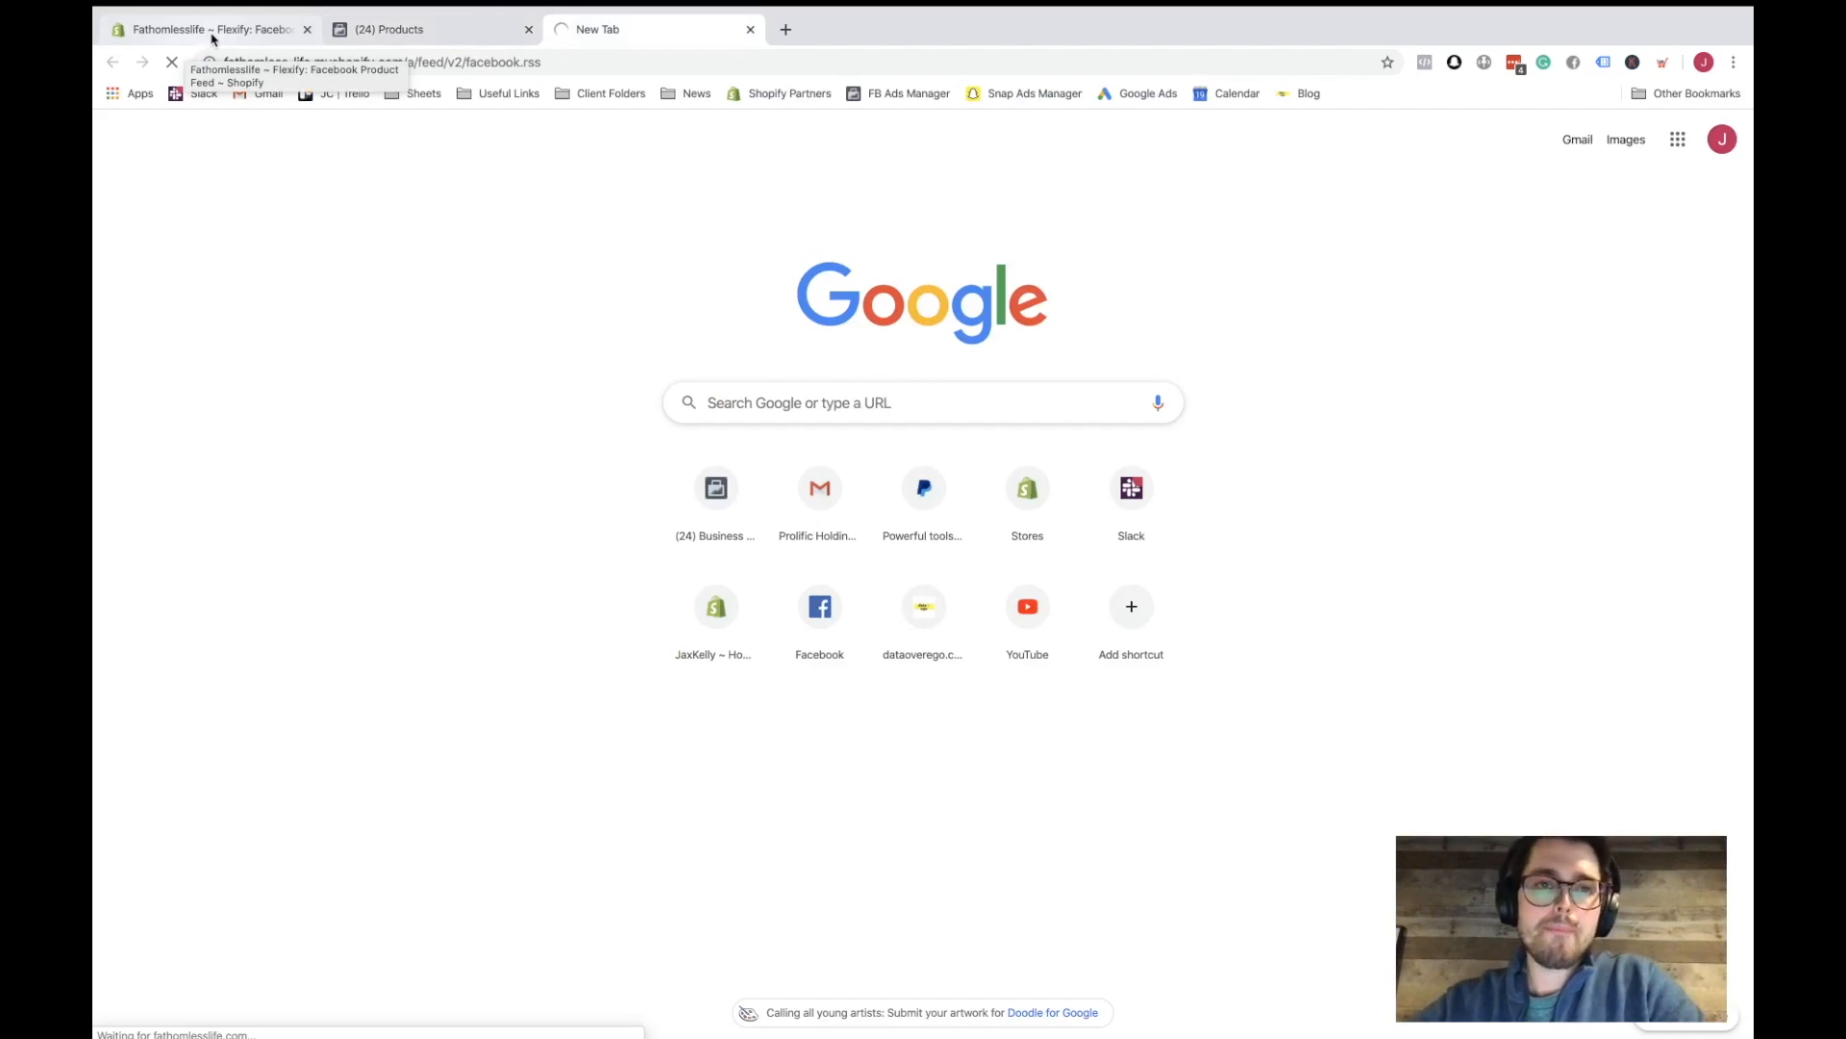
pyautogui.click(213, 29)
pyautogui.click(598, 29)
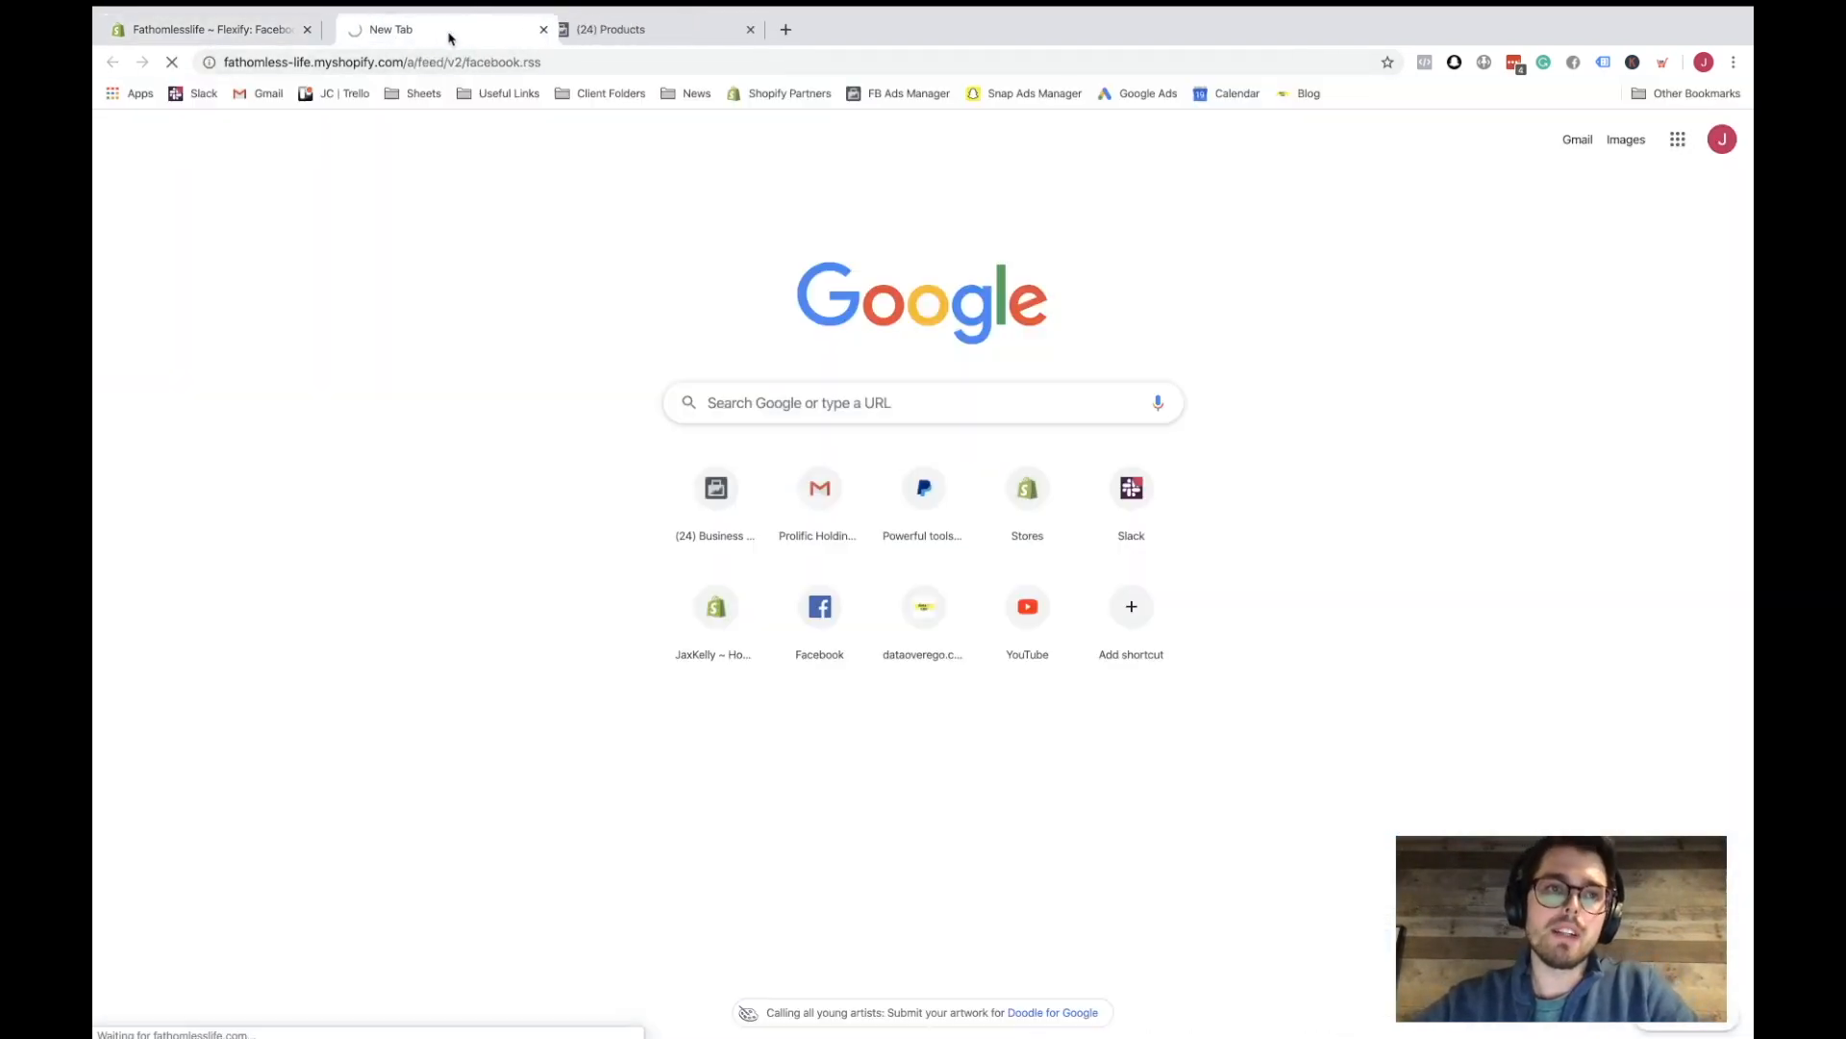
pyautogui.click(213, 30)
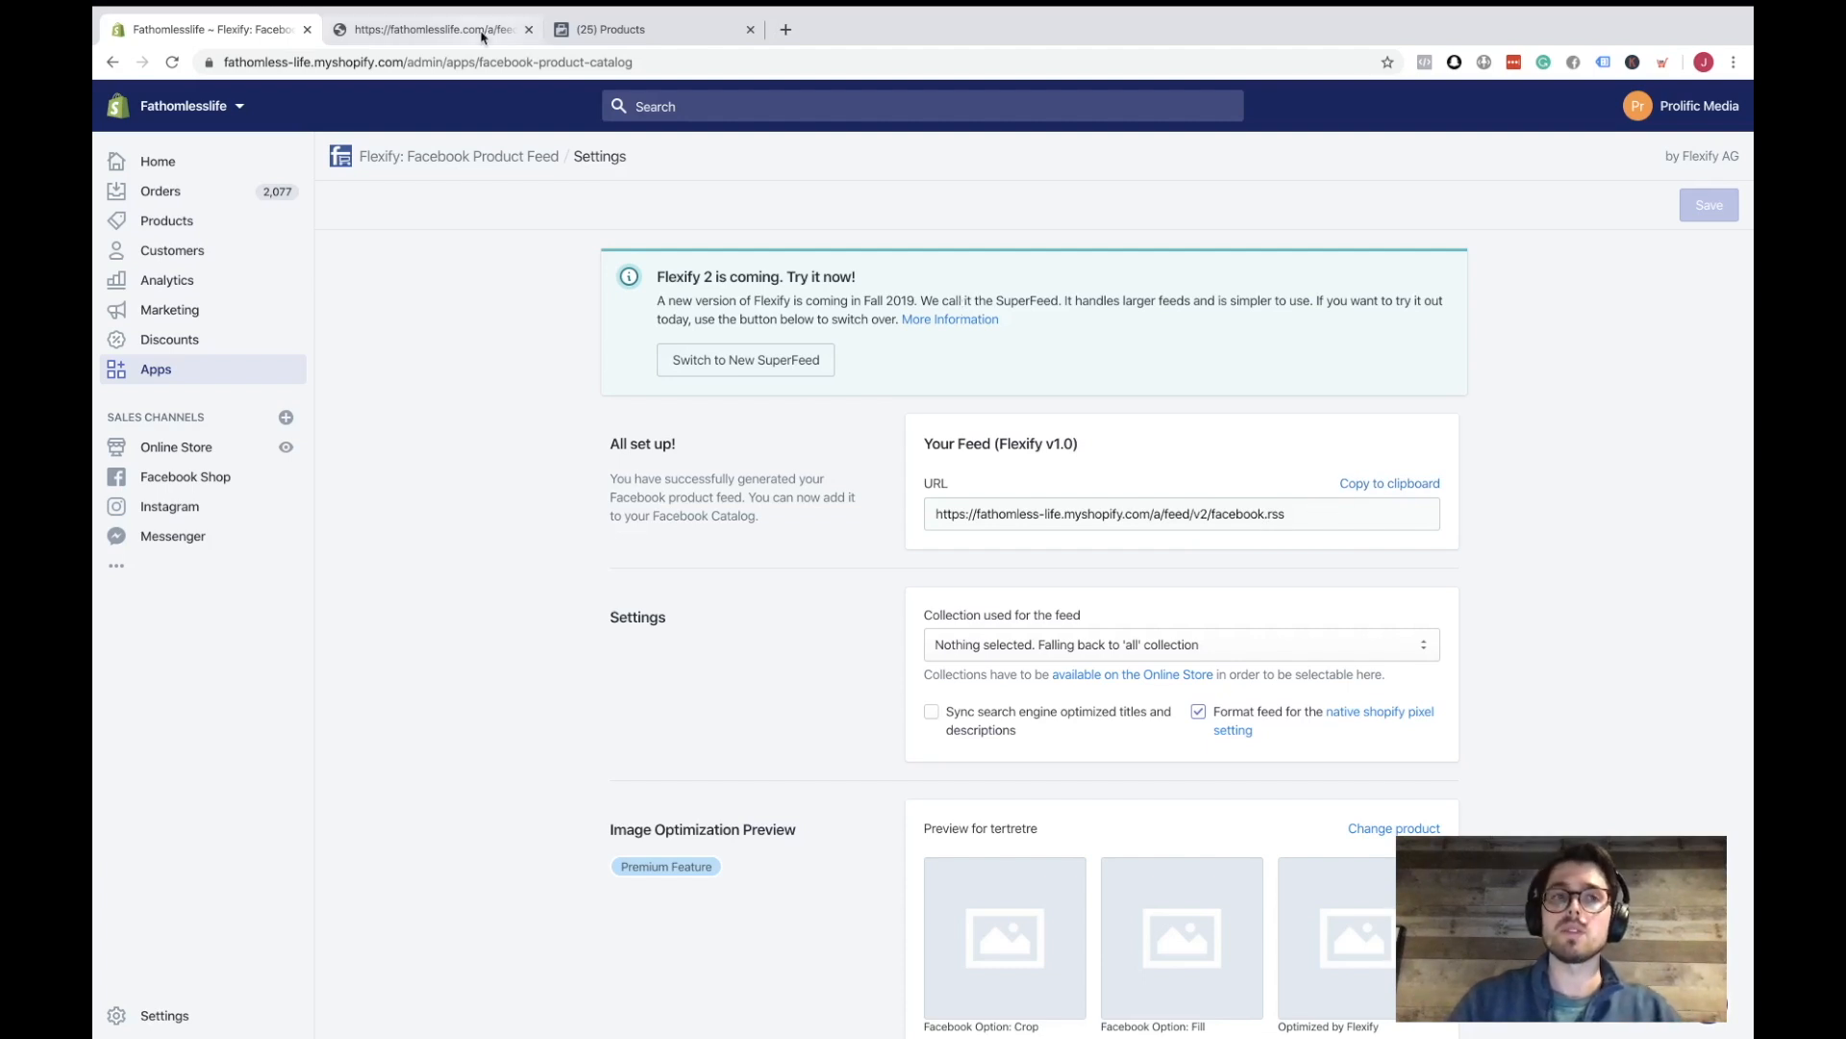
# - Switch Flexify to the new SuperFeed and generate the first SuperFeed of 961 items
pyautogui.click(432, 29)
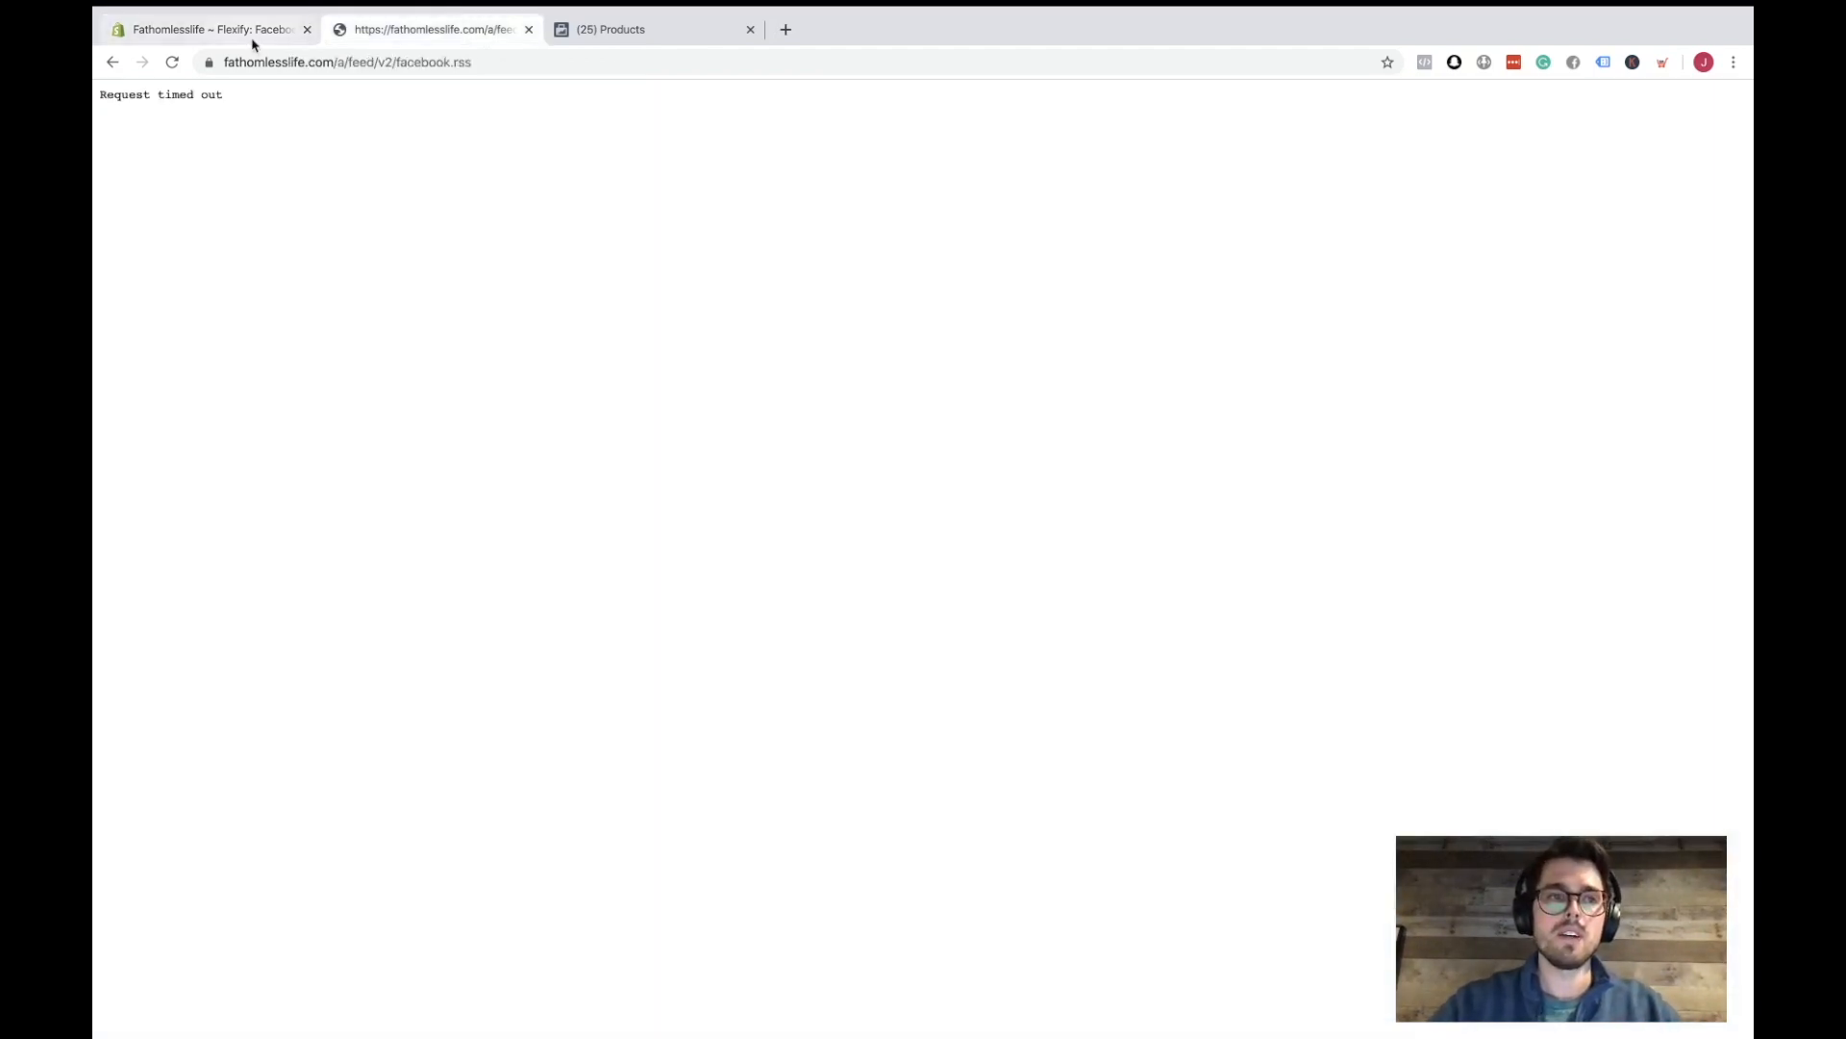
pyautogui.click(210, 29)
pyautogui.click(707, 364)
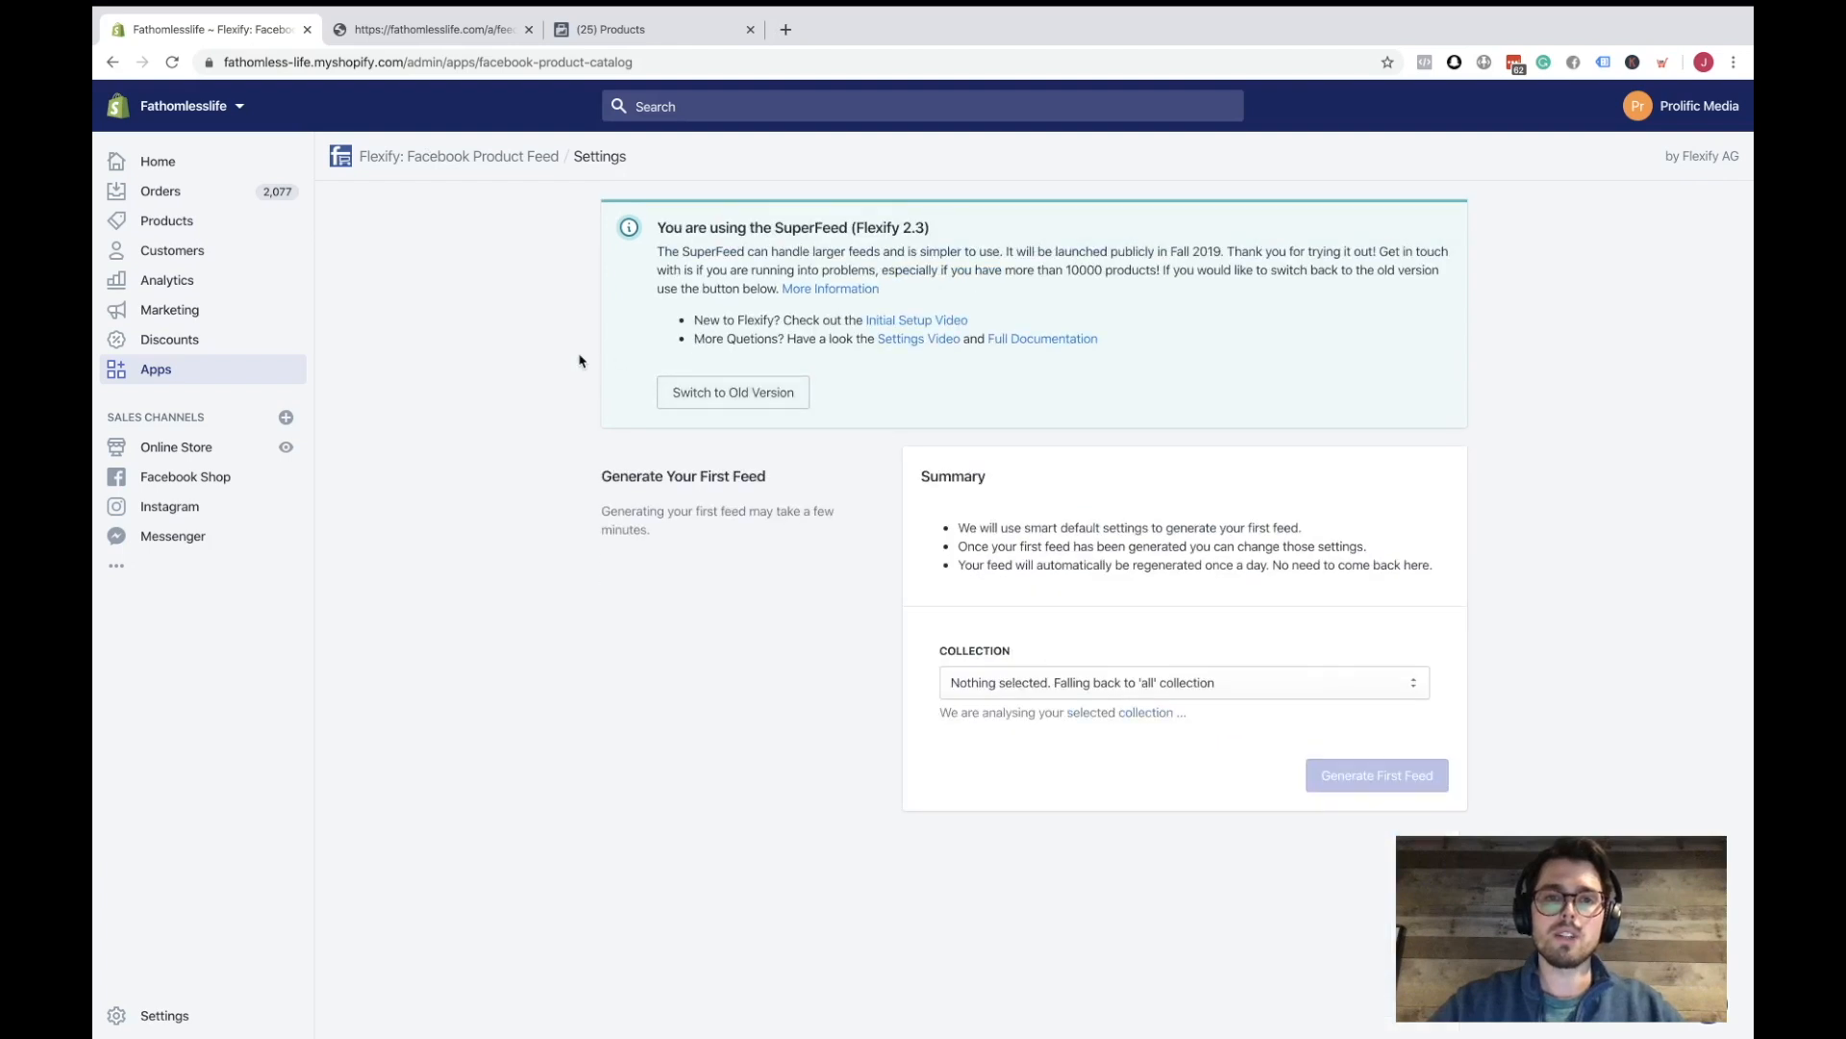
pyautogui.click(462, 32)
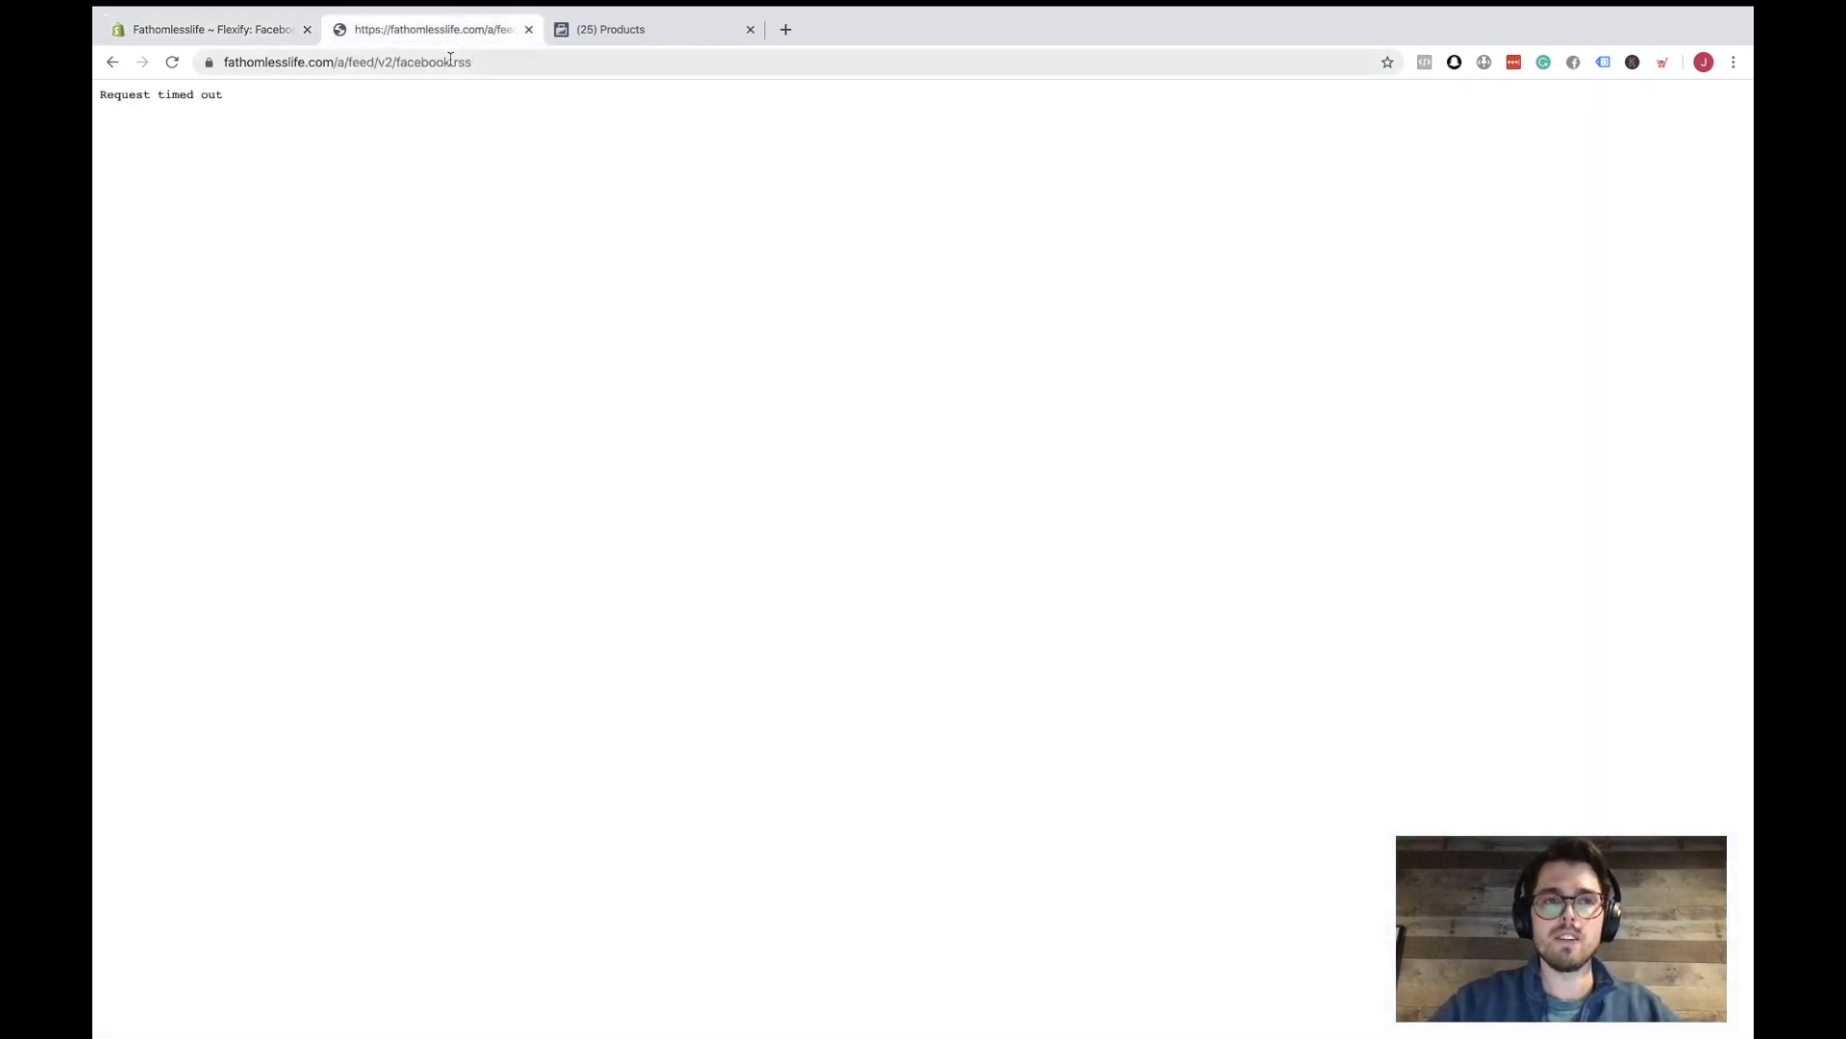
pyautogui.click(383, 61)
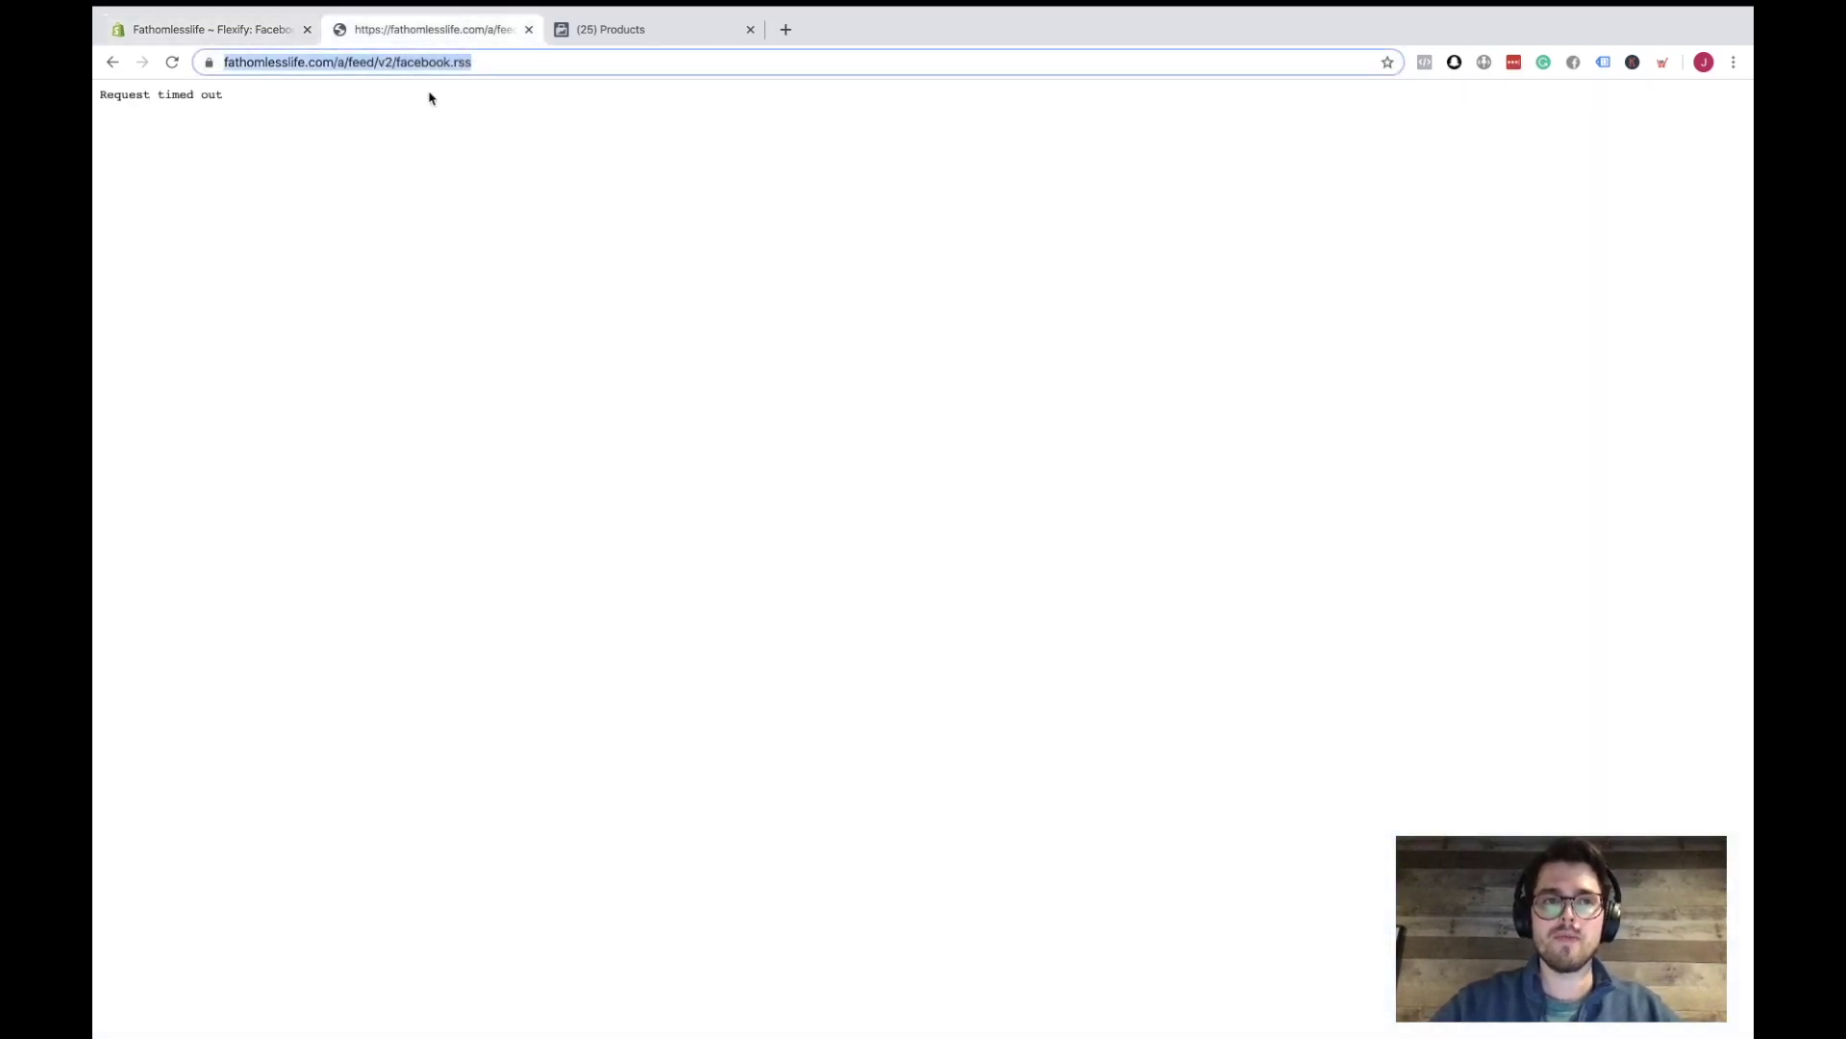
pyautogui.click(245, 30)
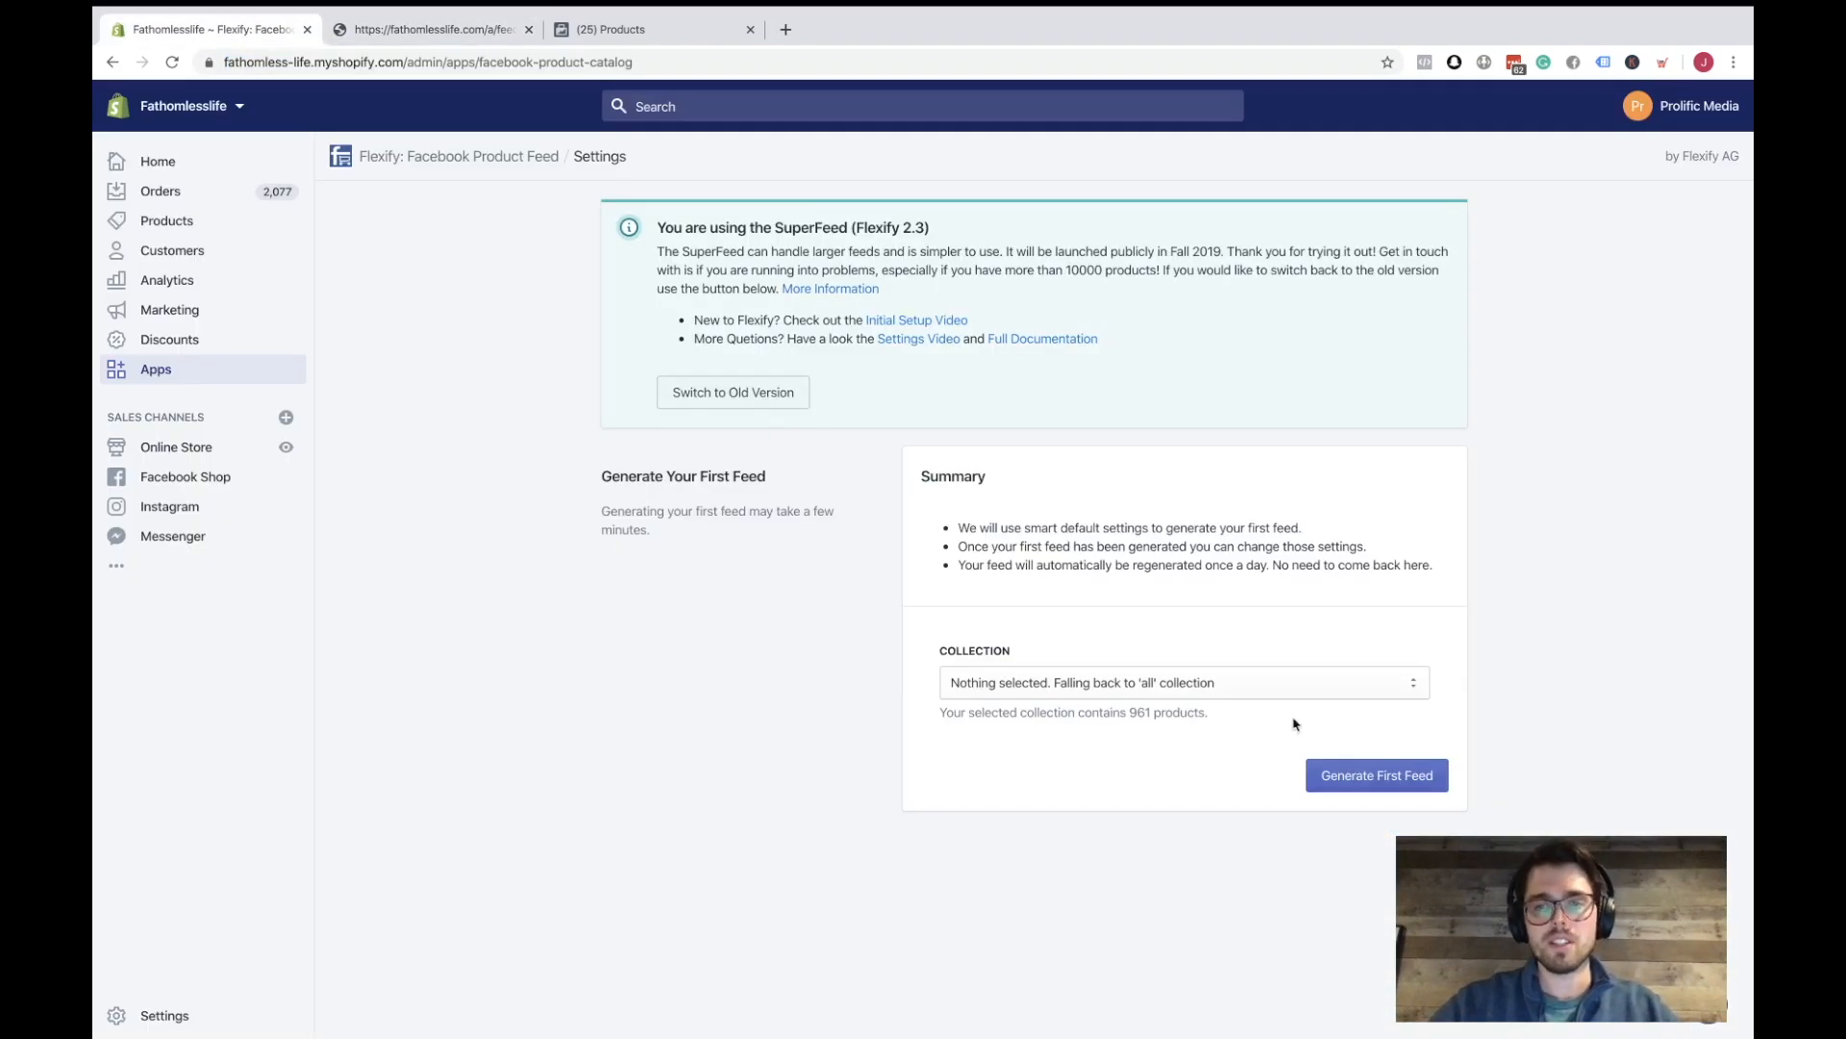
pyautogui.click(1377, 775)
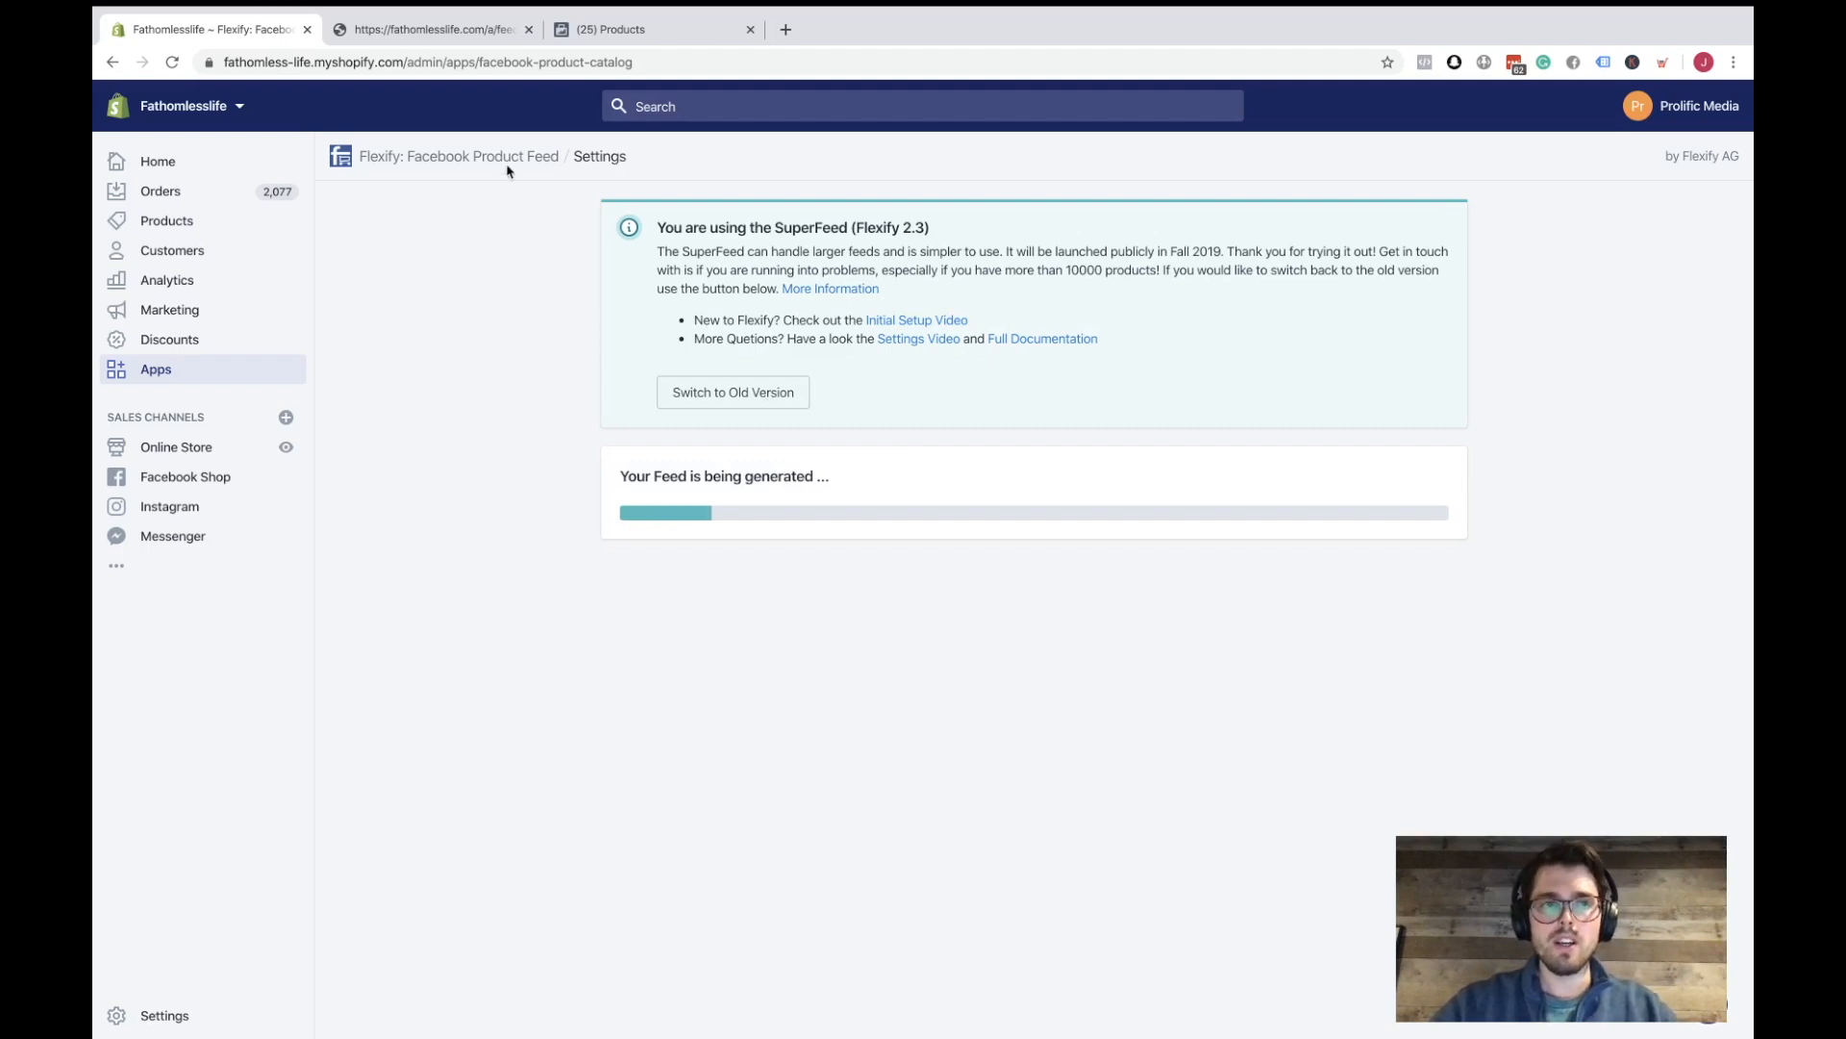
# - Reload the timed-out feed tab and return to watch the SuperFeed generation finish
pyautogui.click(433, 29)
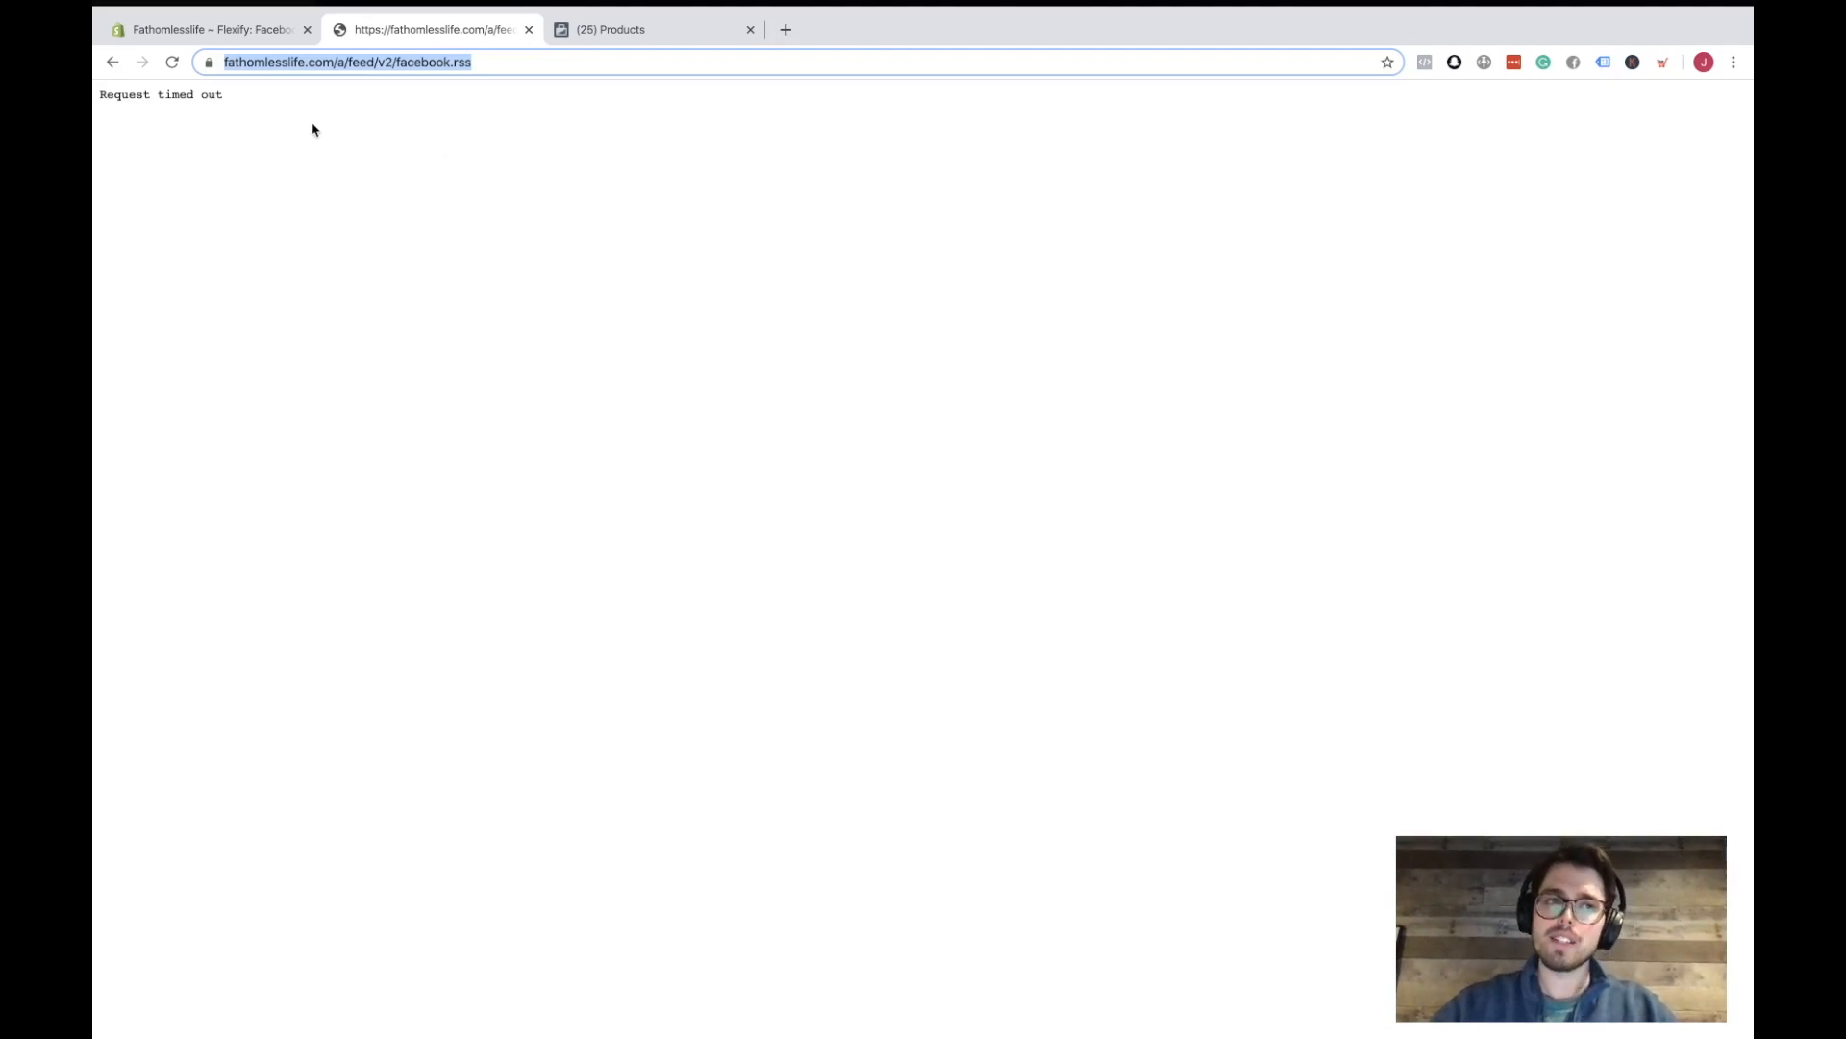
pyautogui.press('Return')
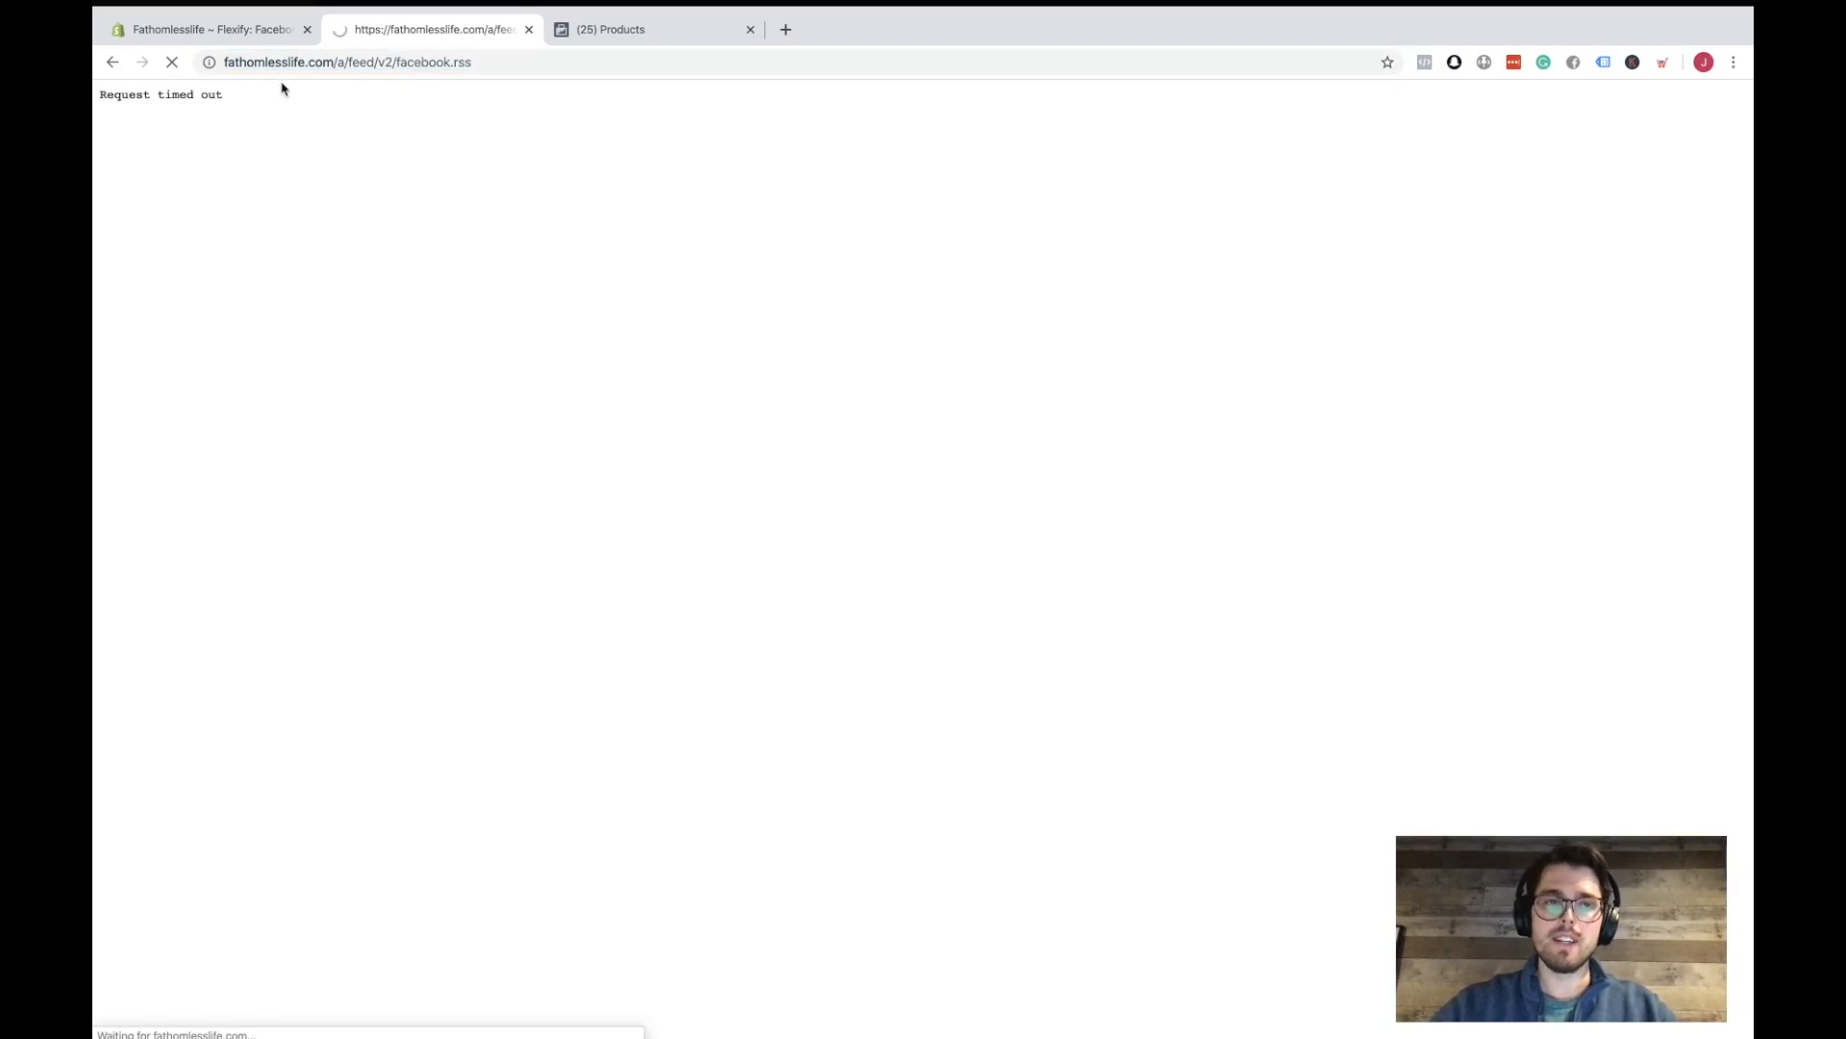
pyautogui.click(251, 38)
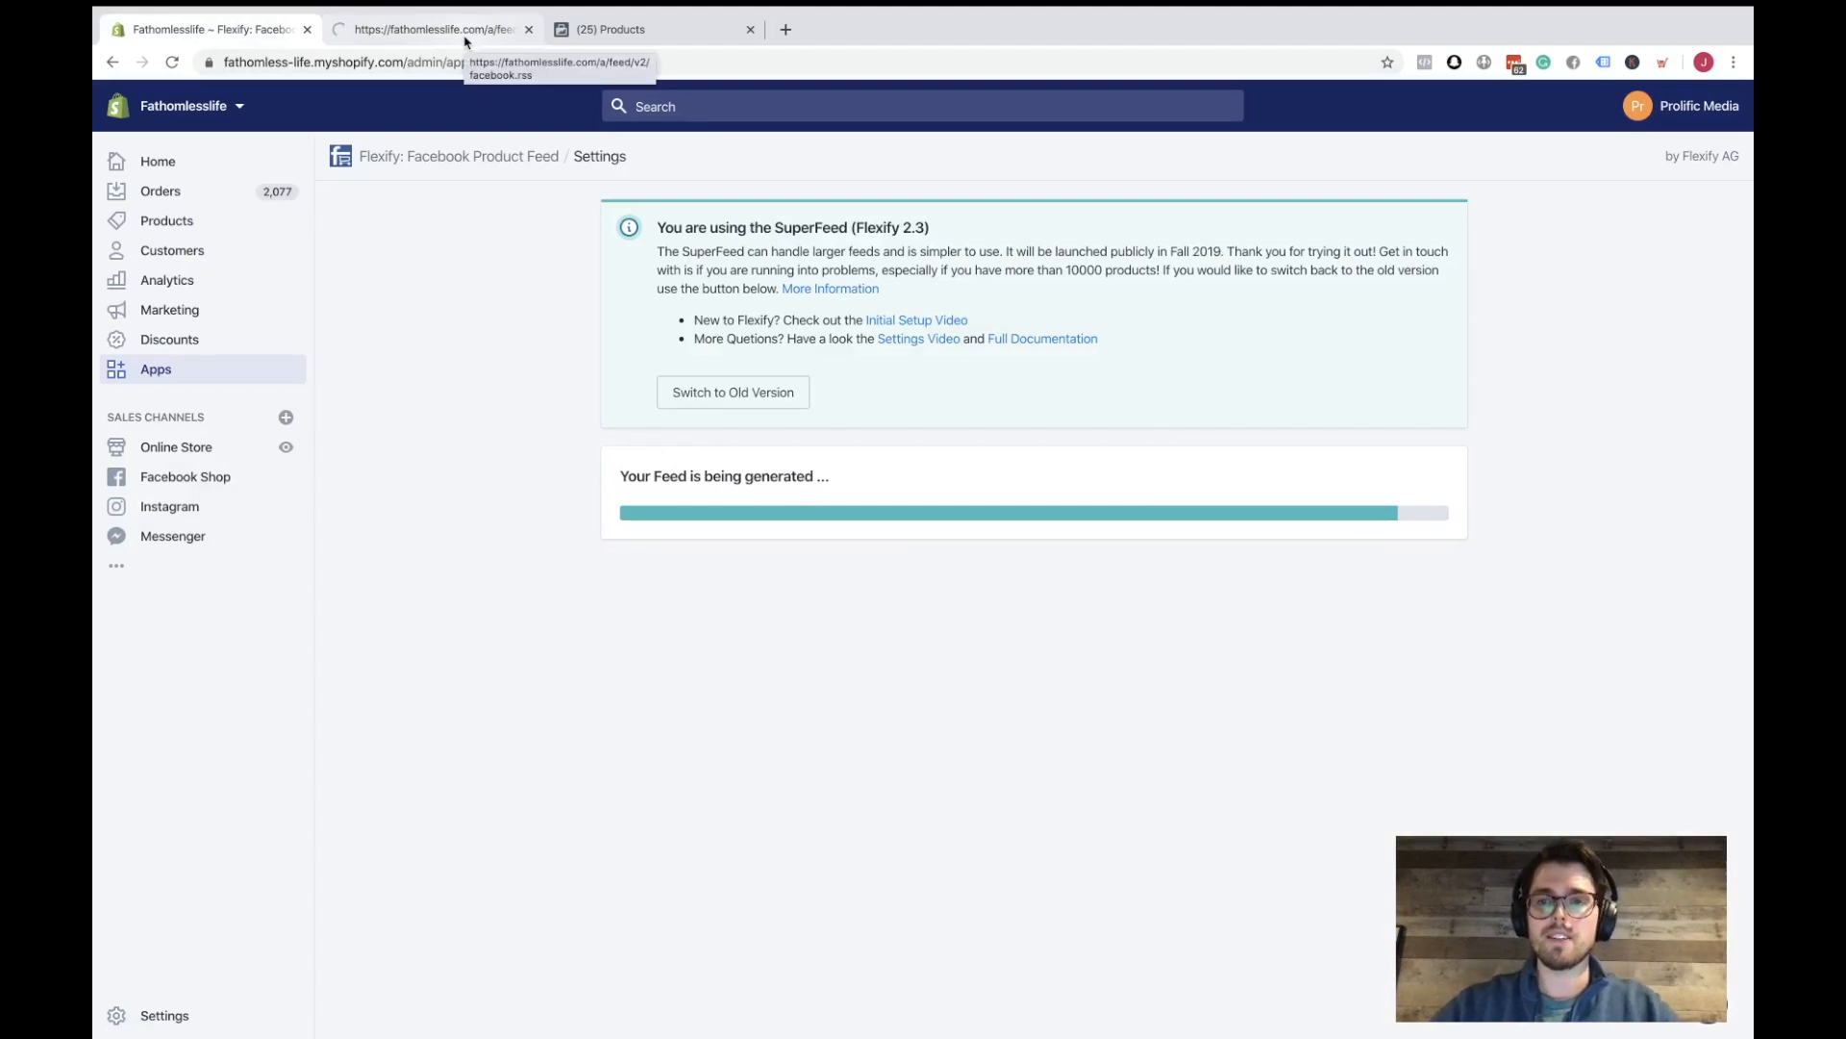
pyautogui.click(433, 29)
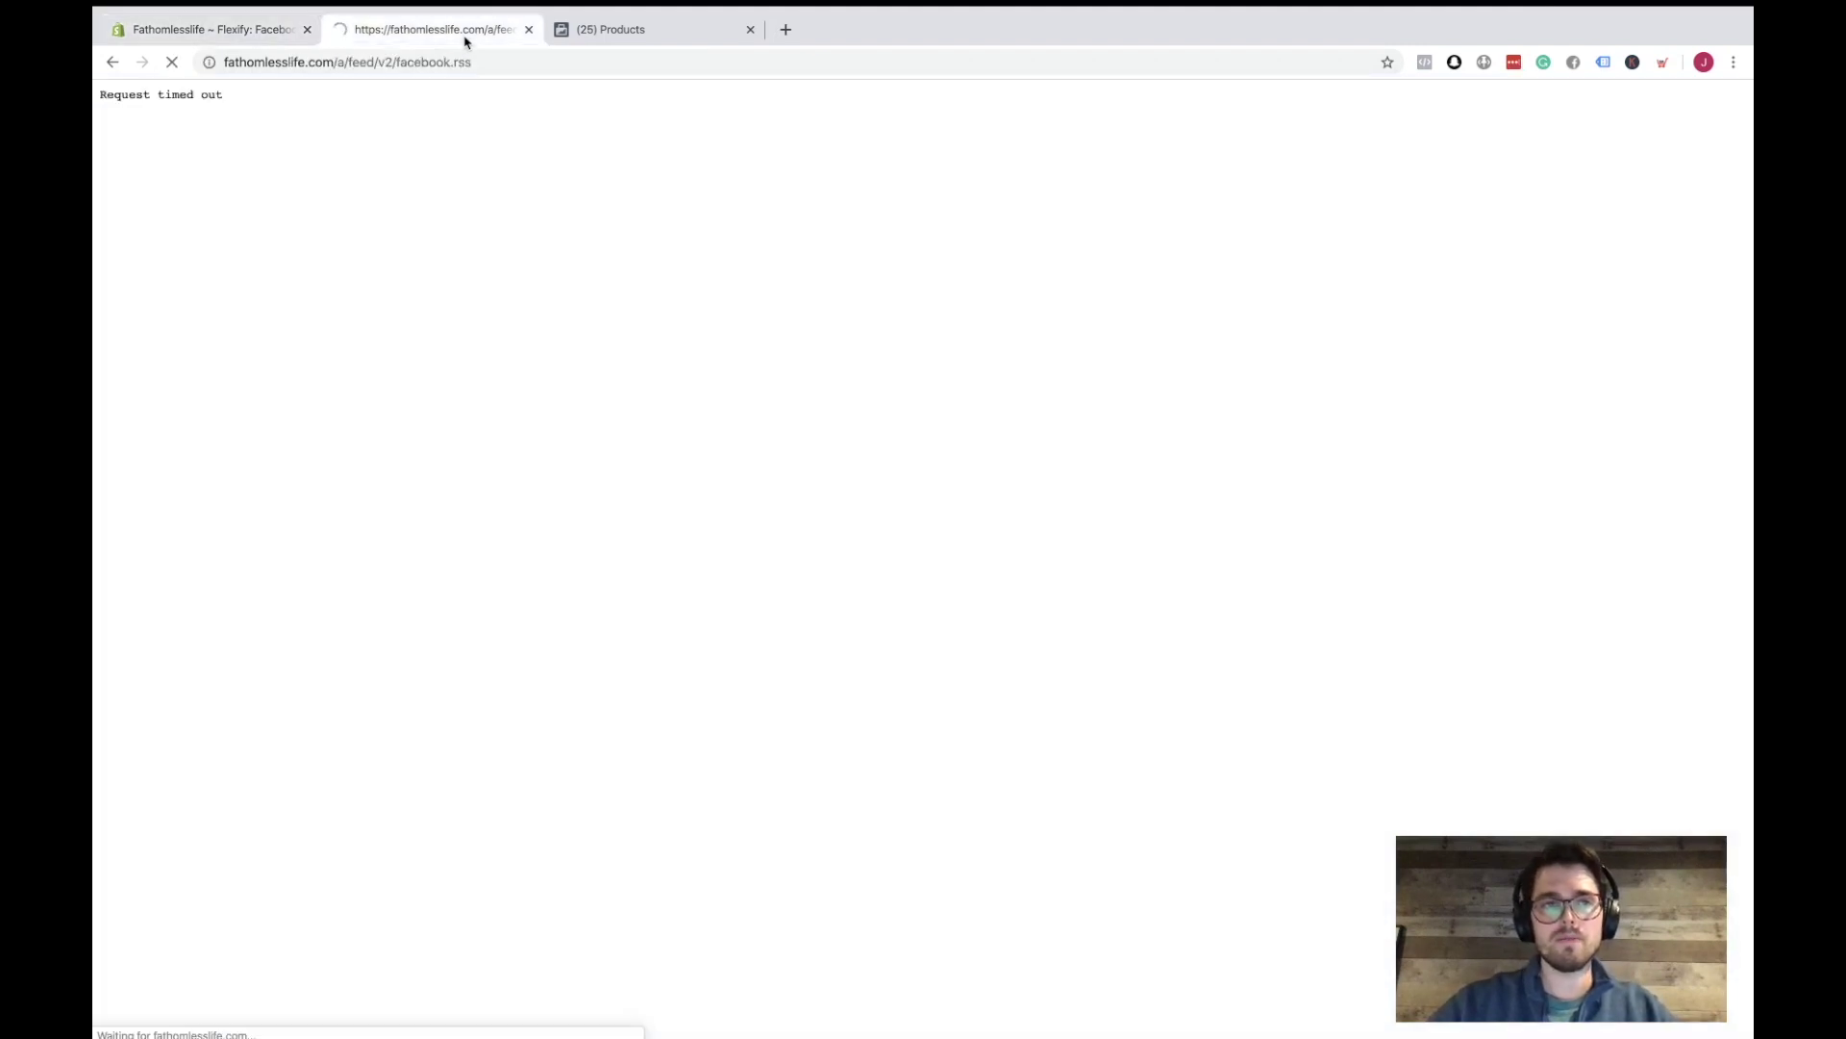
pyautogui.click(273, 36)
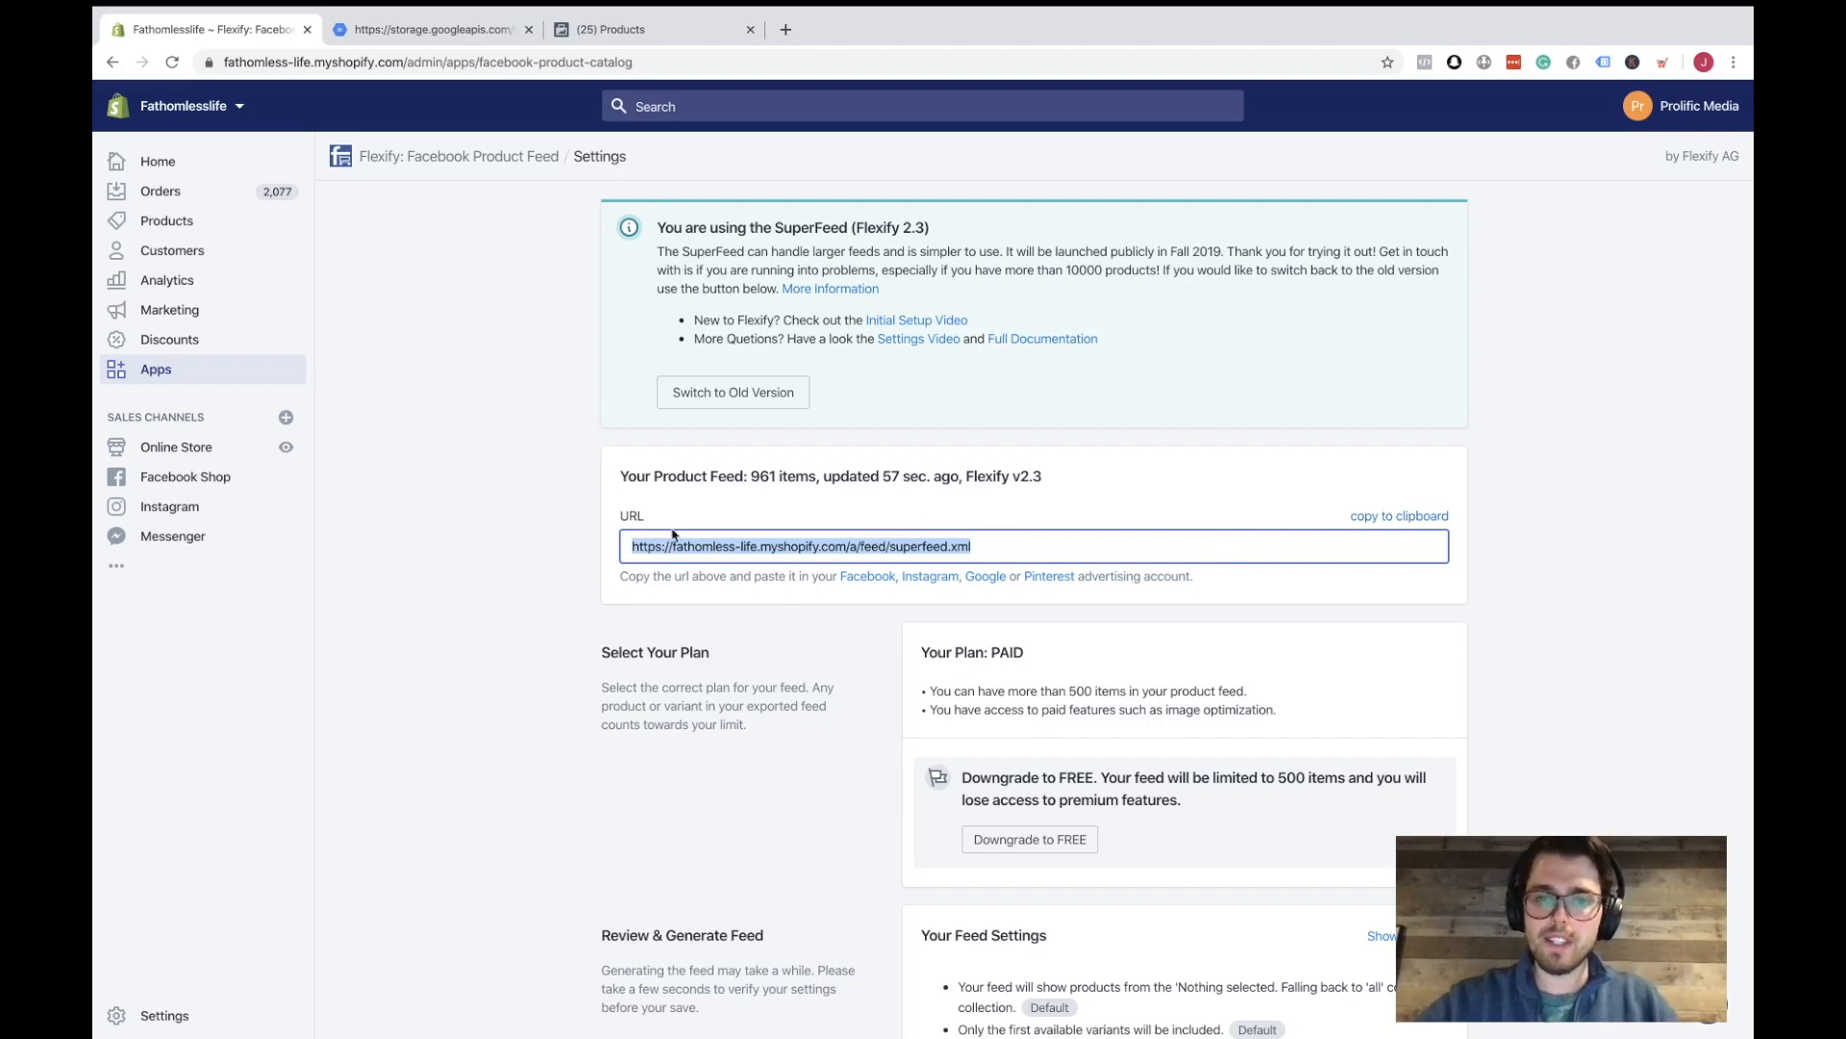
pyautogui.click(478, 37)
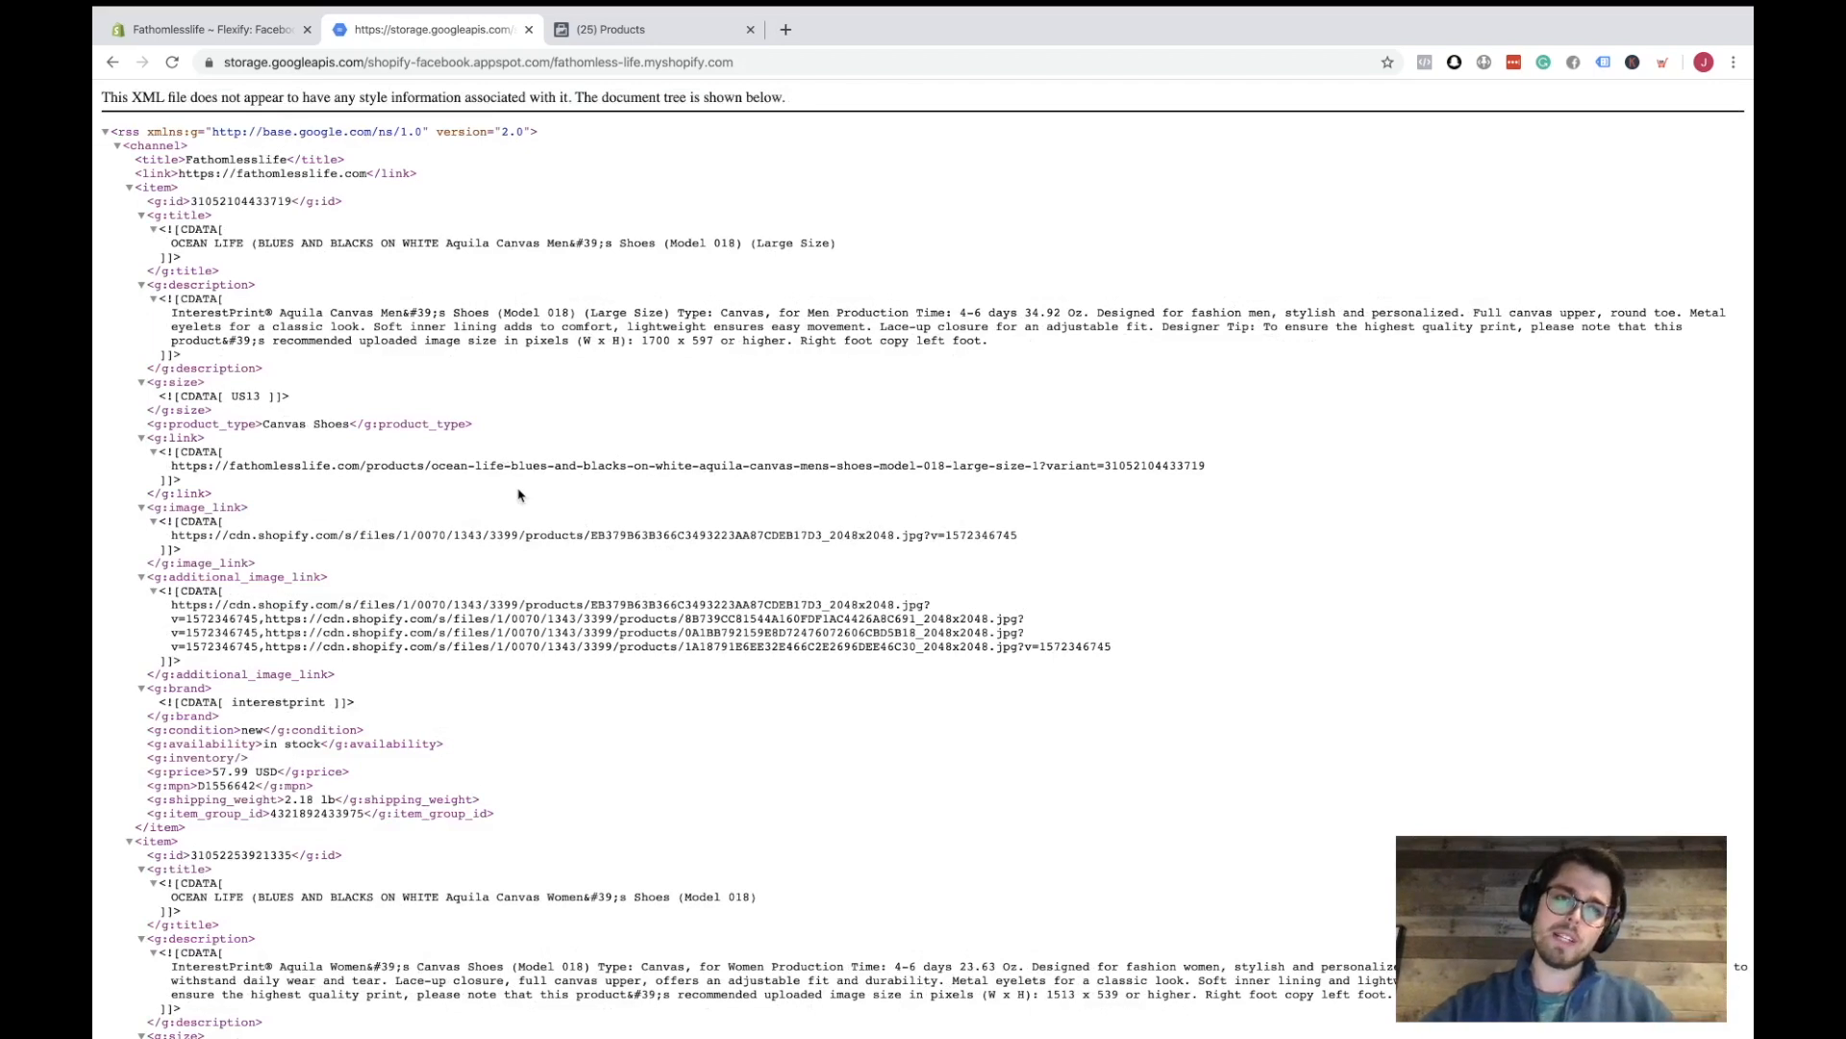
pyautogui.scroll(-5, 520, 495)
pyautogui.scroll(-3, 519, 495)
pyautogui.scroll(-4, 562, 471)
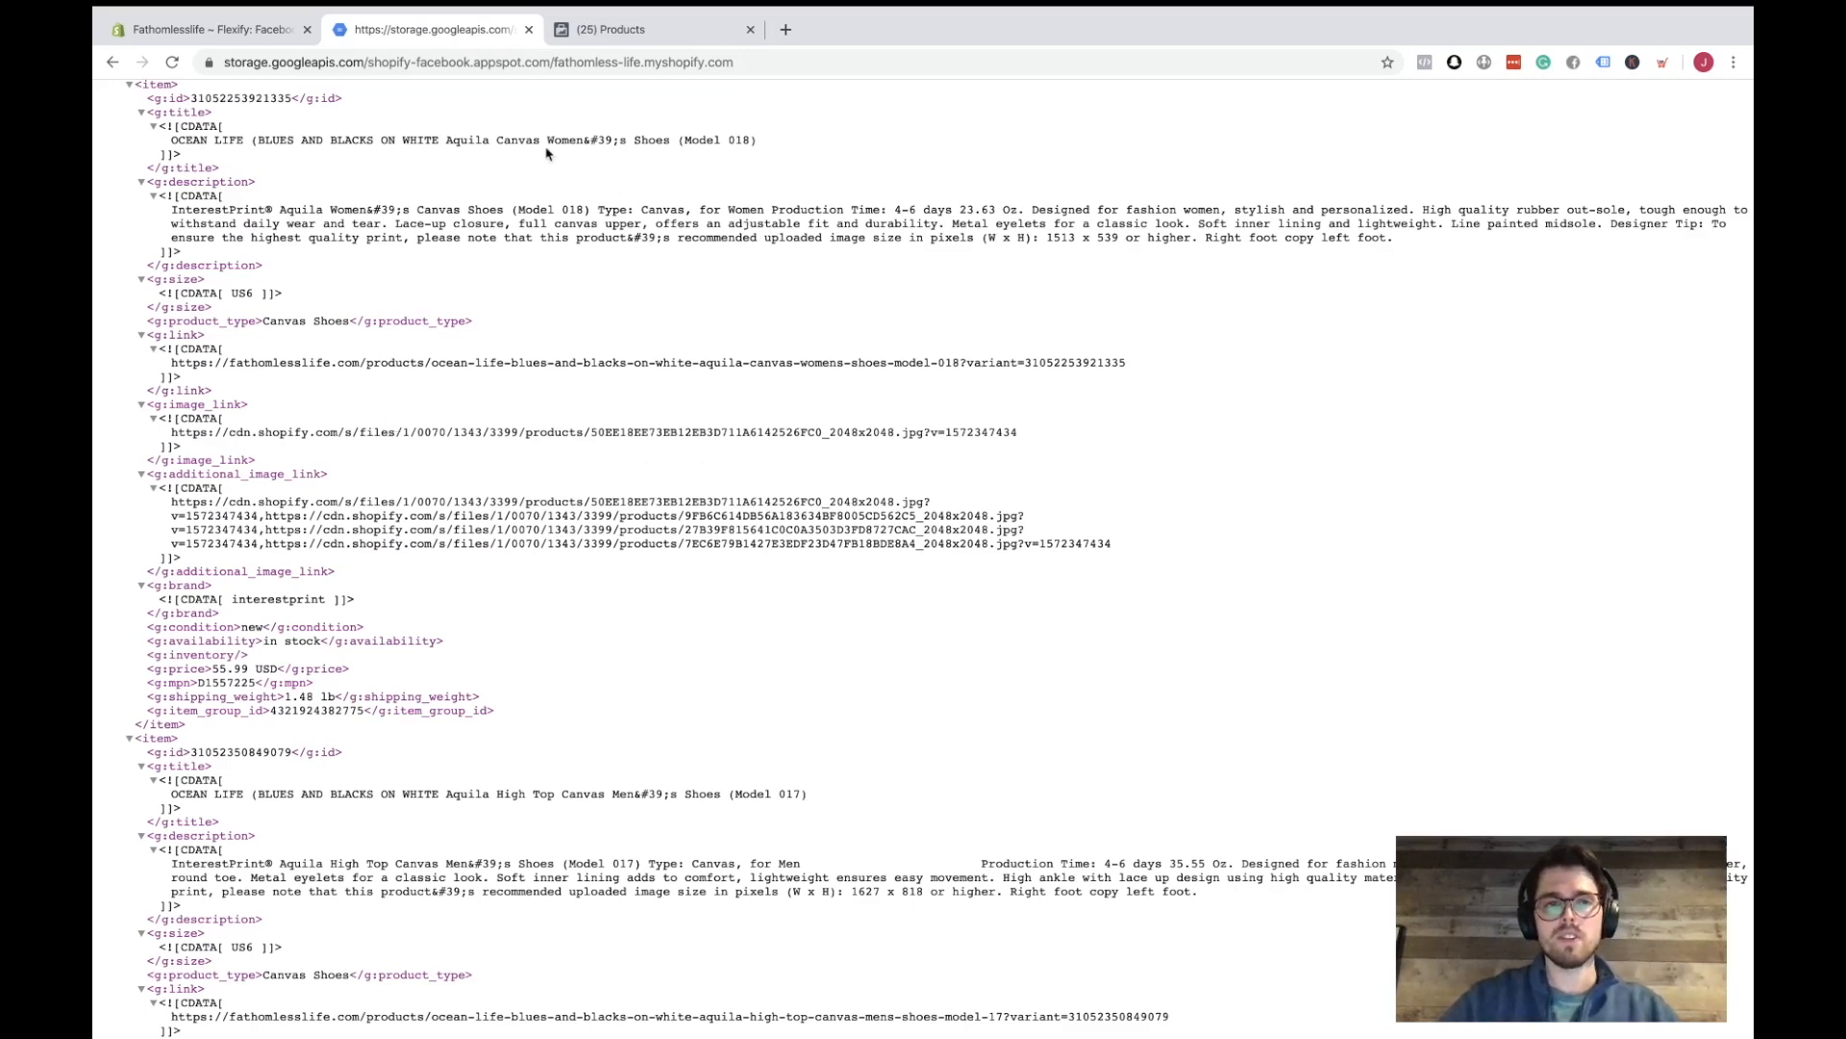
pyautogui.click(216, 29)
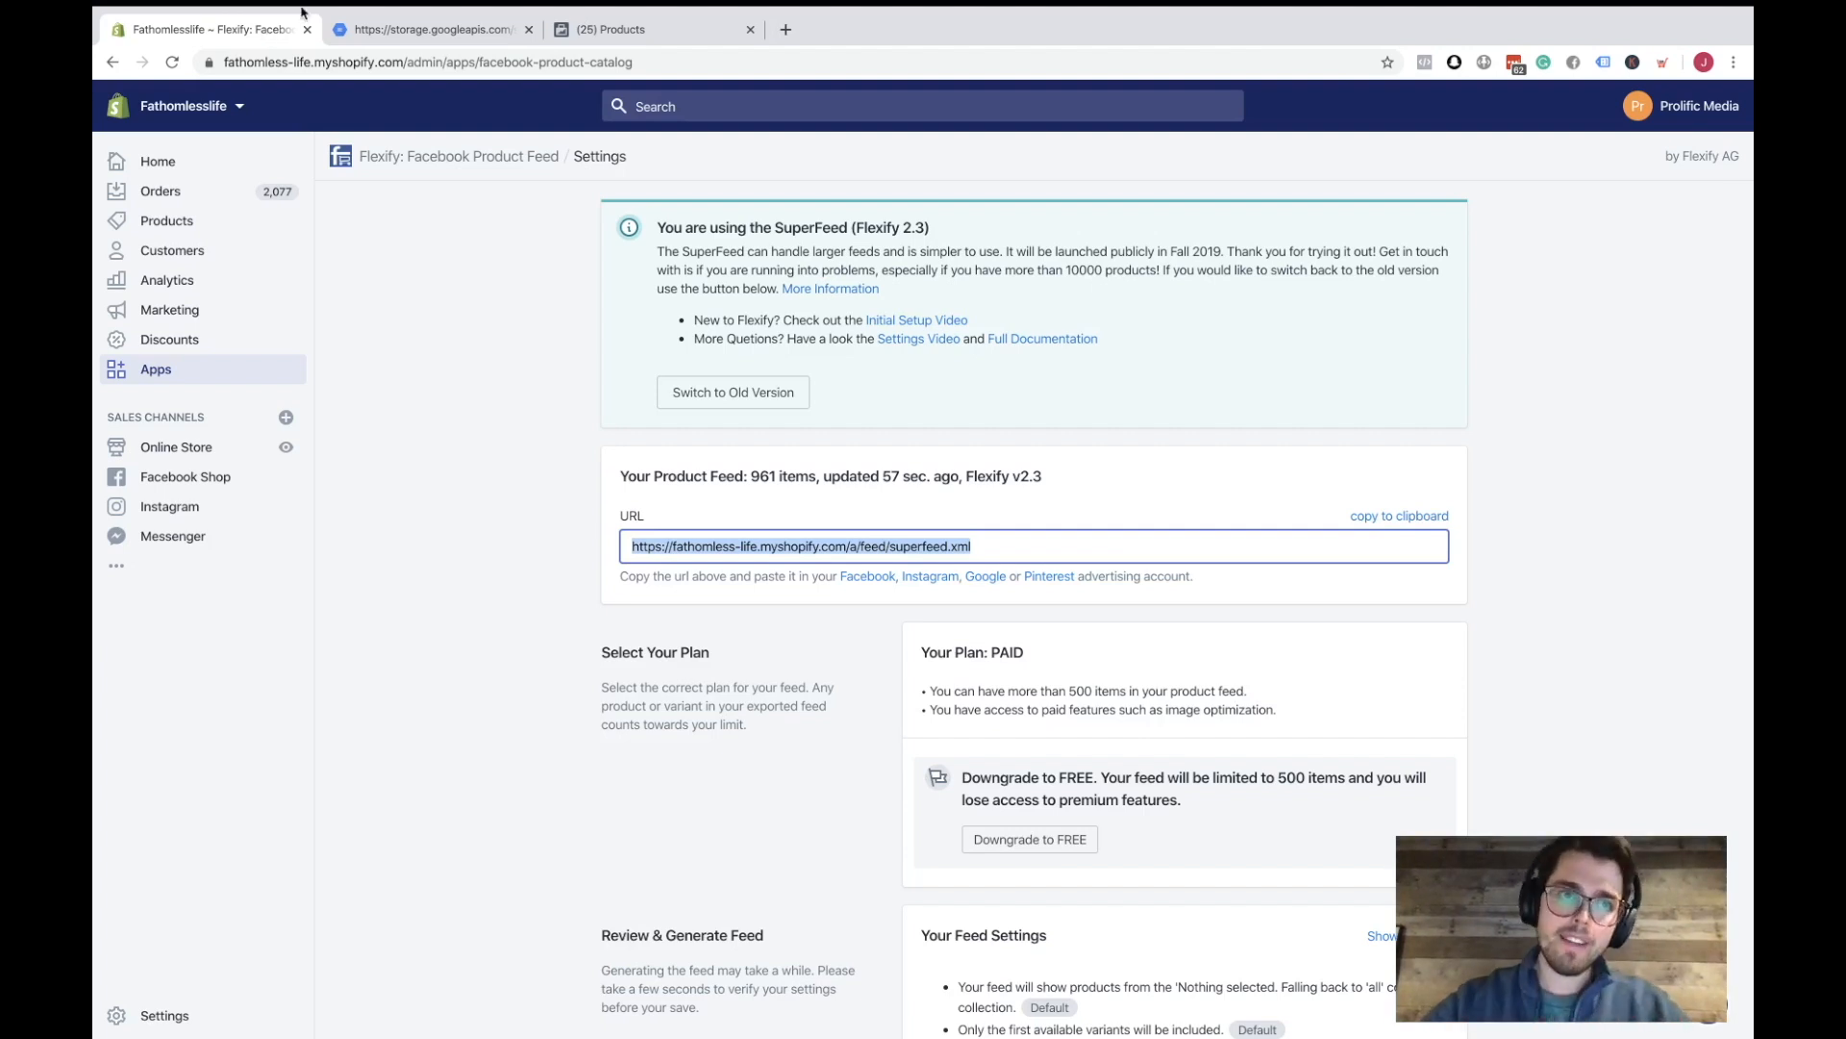
# - In the TEST - DELETE catalog, go to Product Data Sources and start adding products
pyautogui.click(609, 70)
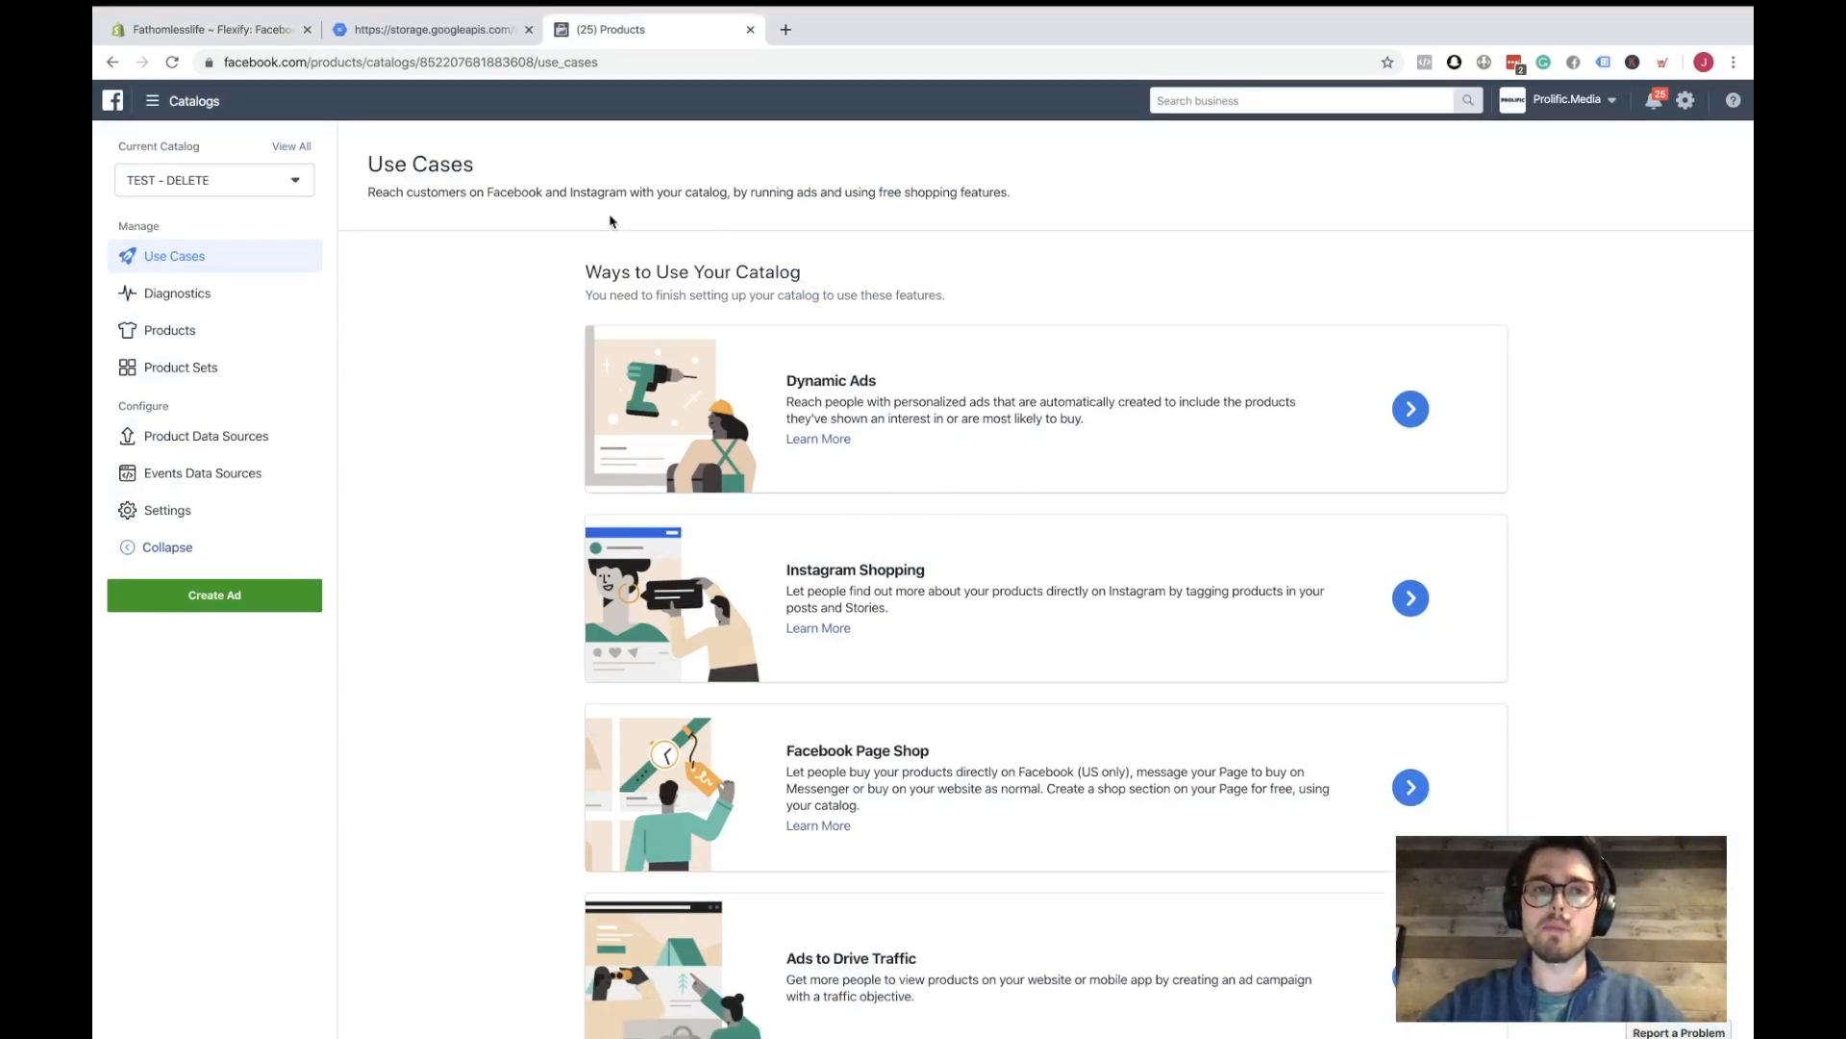
pyautogui.click(245, 437)
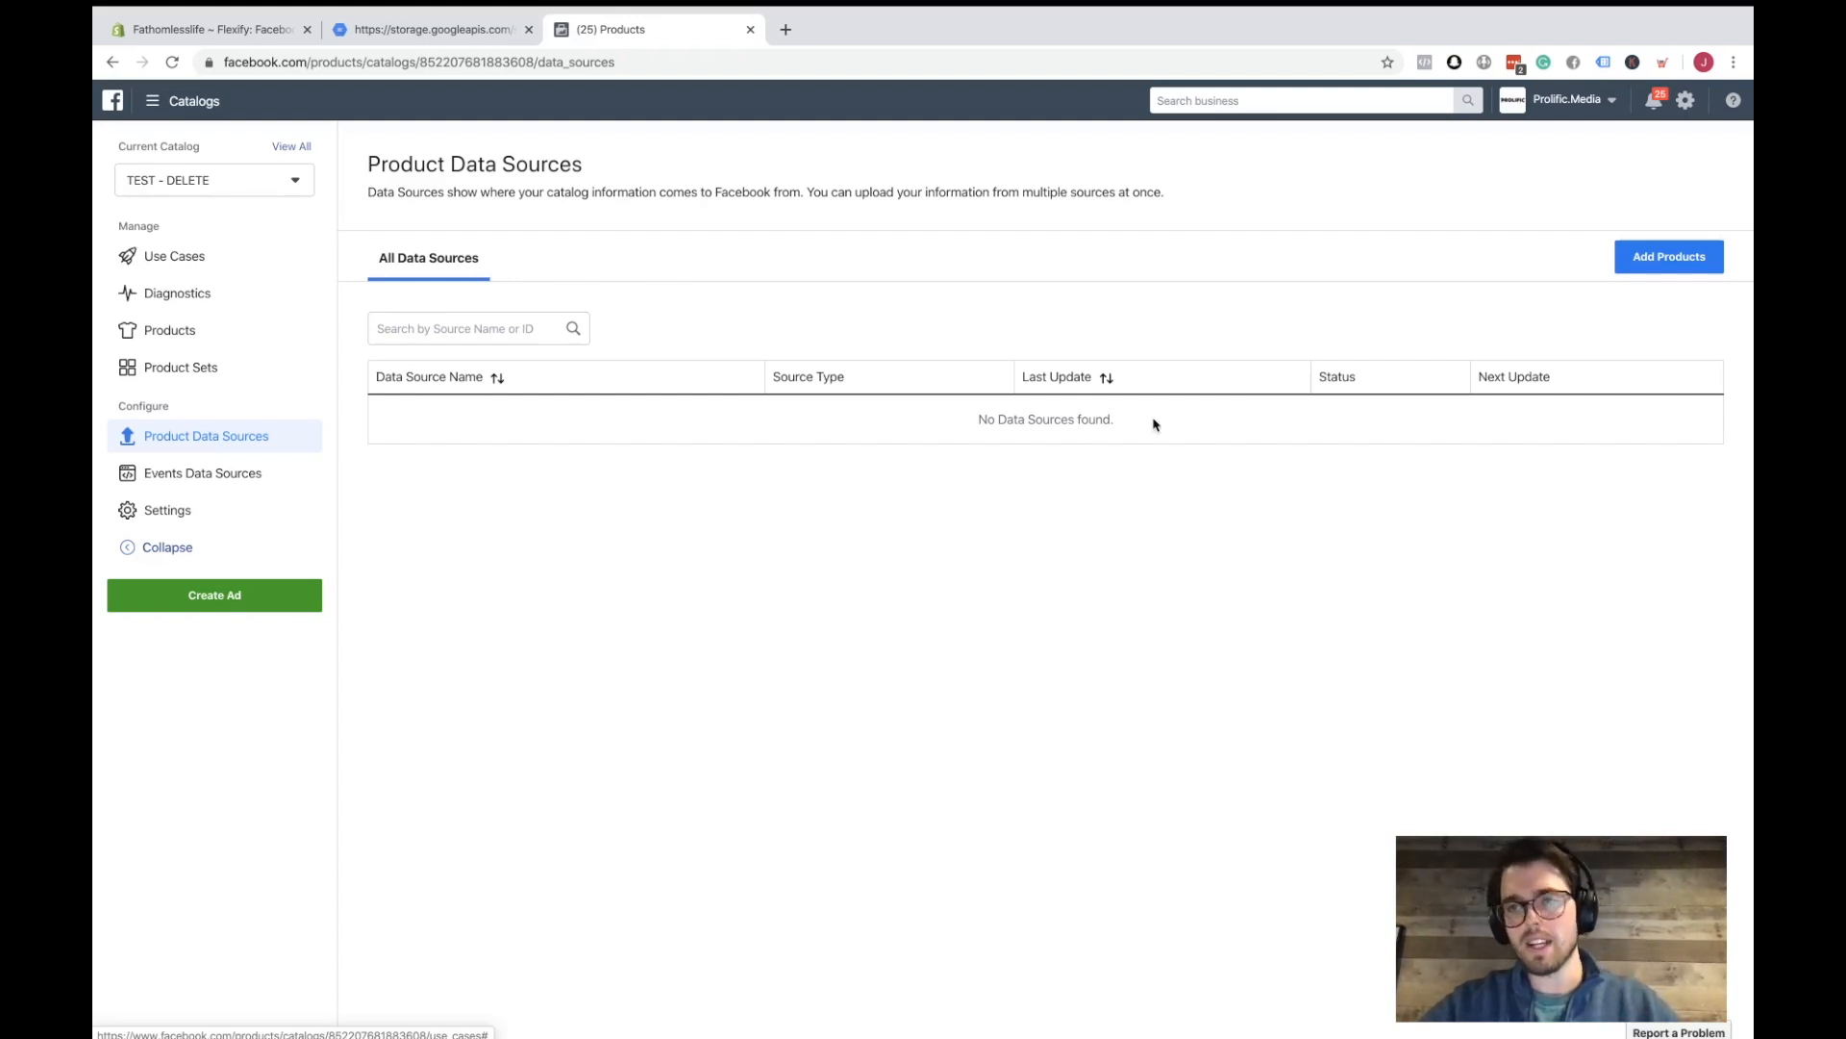
pyautogui.click(1667, 258)
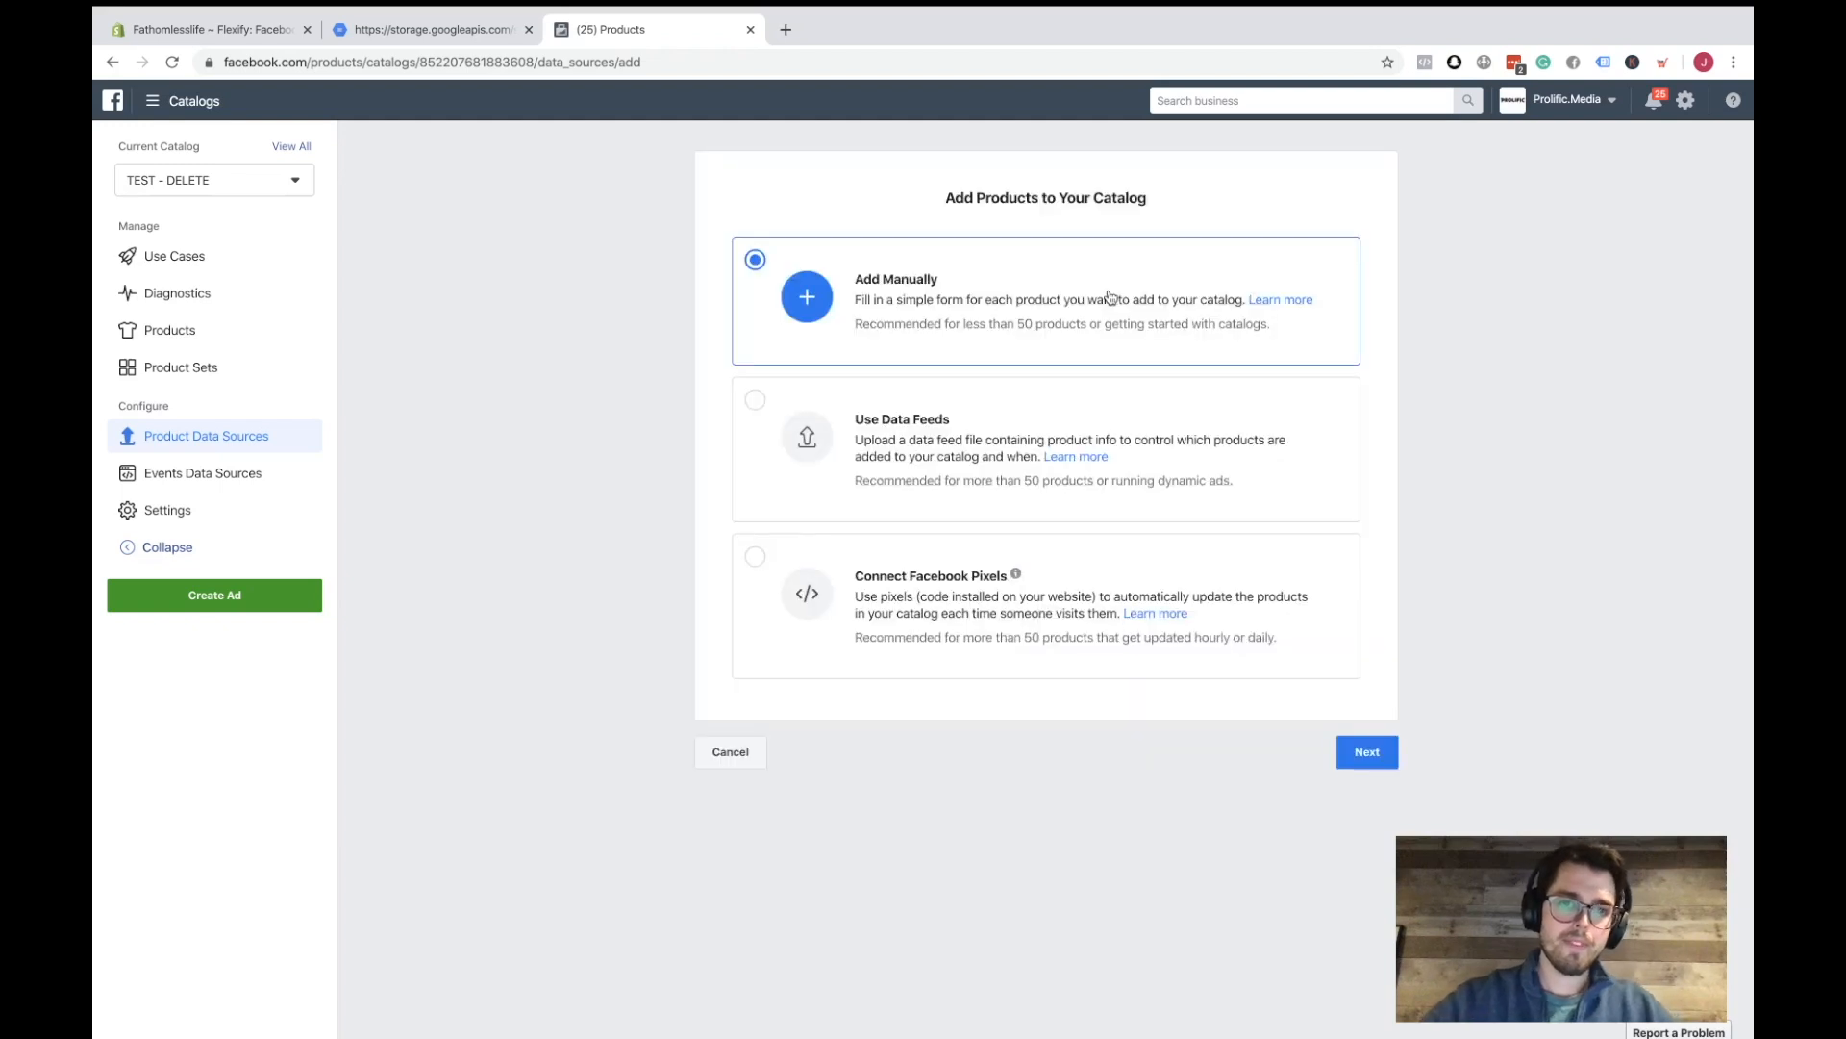
# - Add an hourly scheduled data feed from the superfeed.xml URL and start its first upload
pyautogui.click(945, 411)
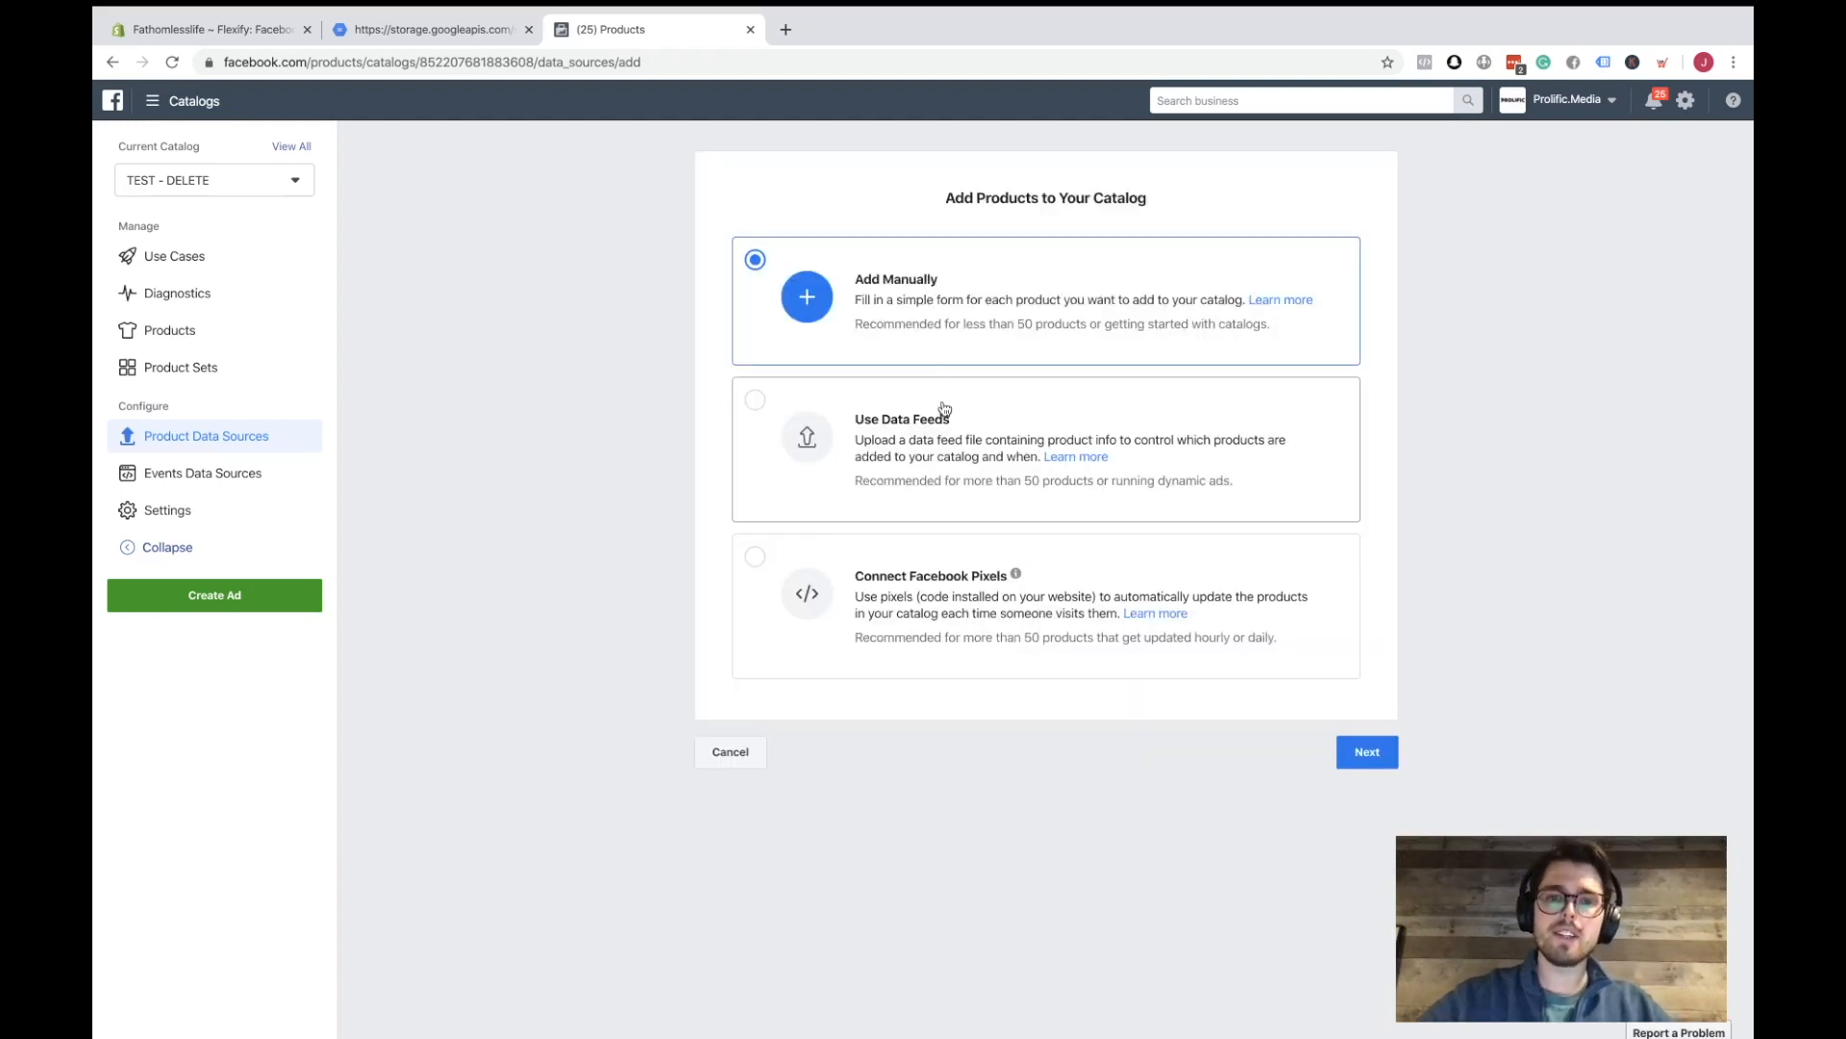
pyautogui.click(1368, 751)
pyautogui.click(897, 490)
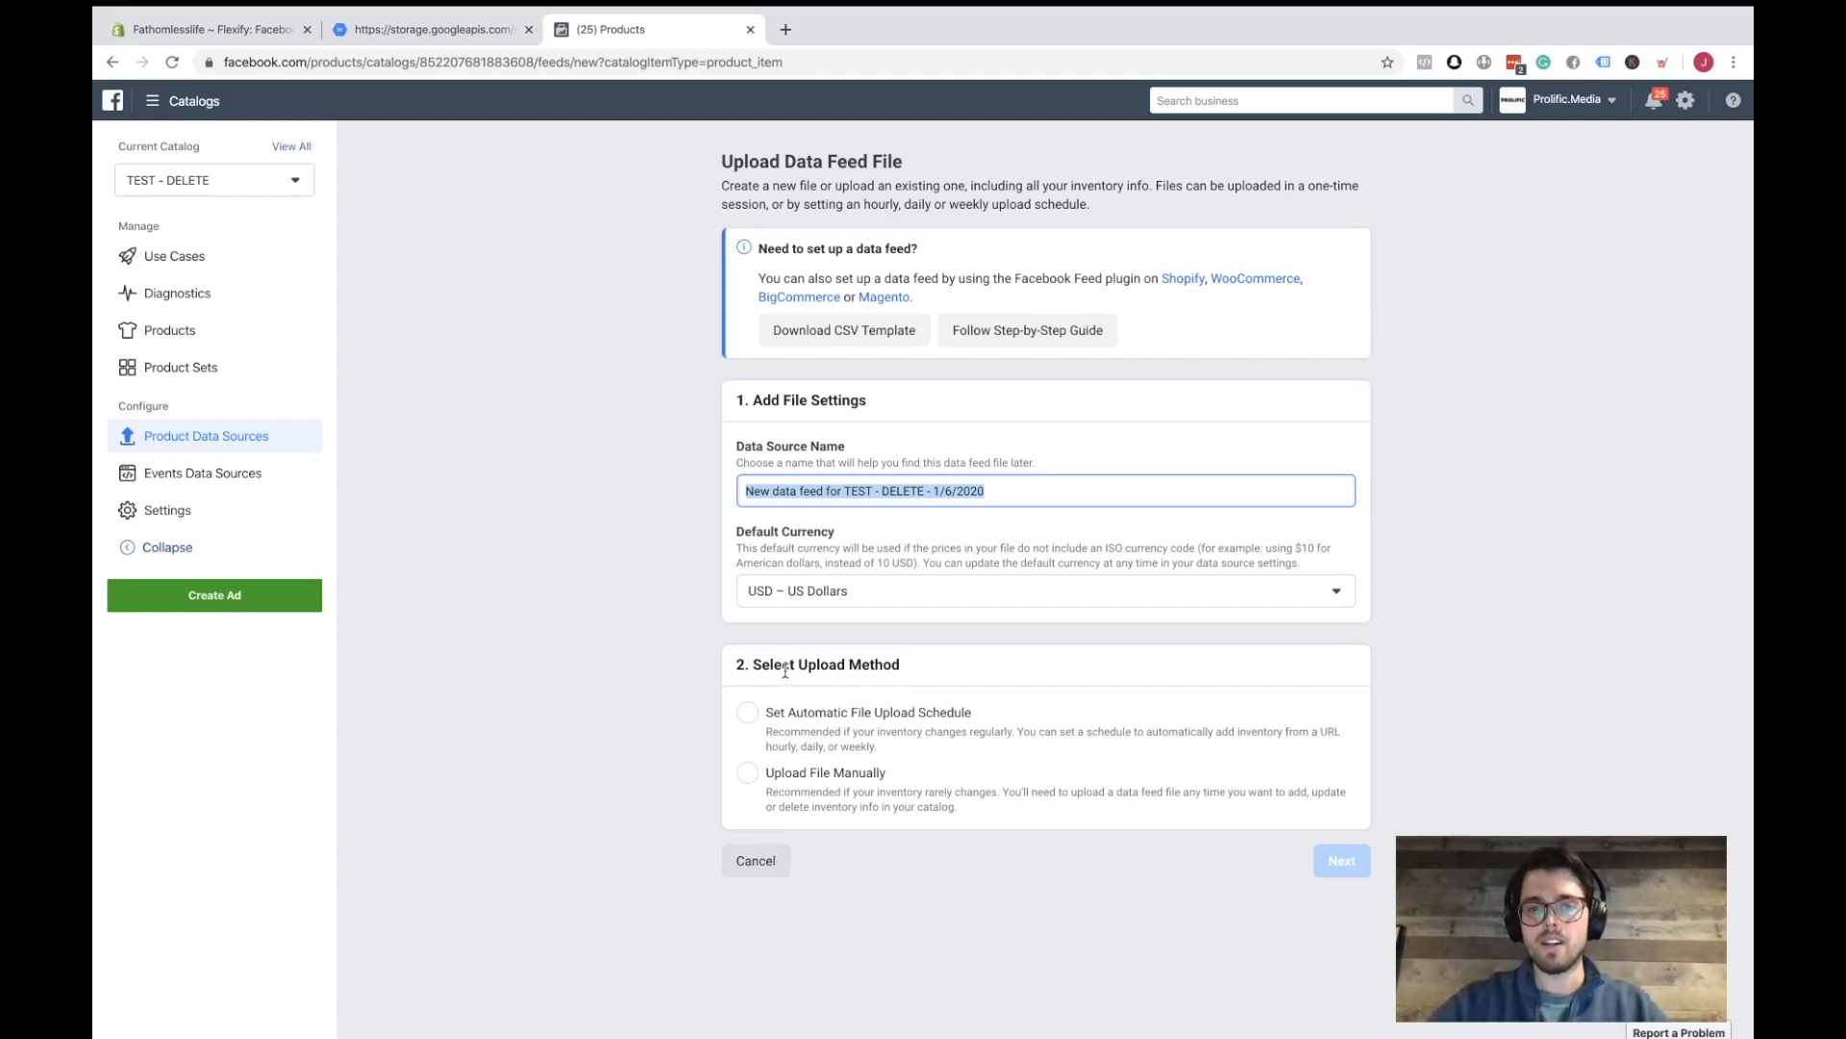
pyautogui.click(744, 713)
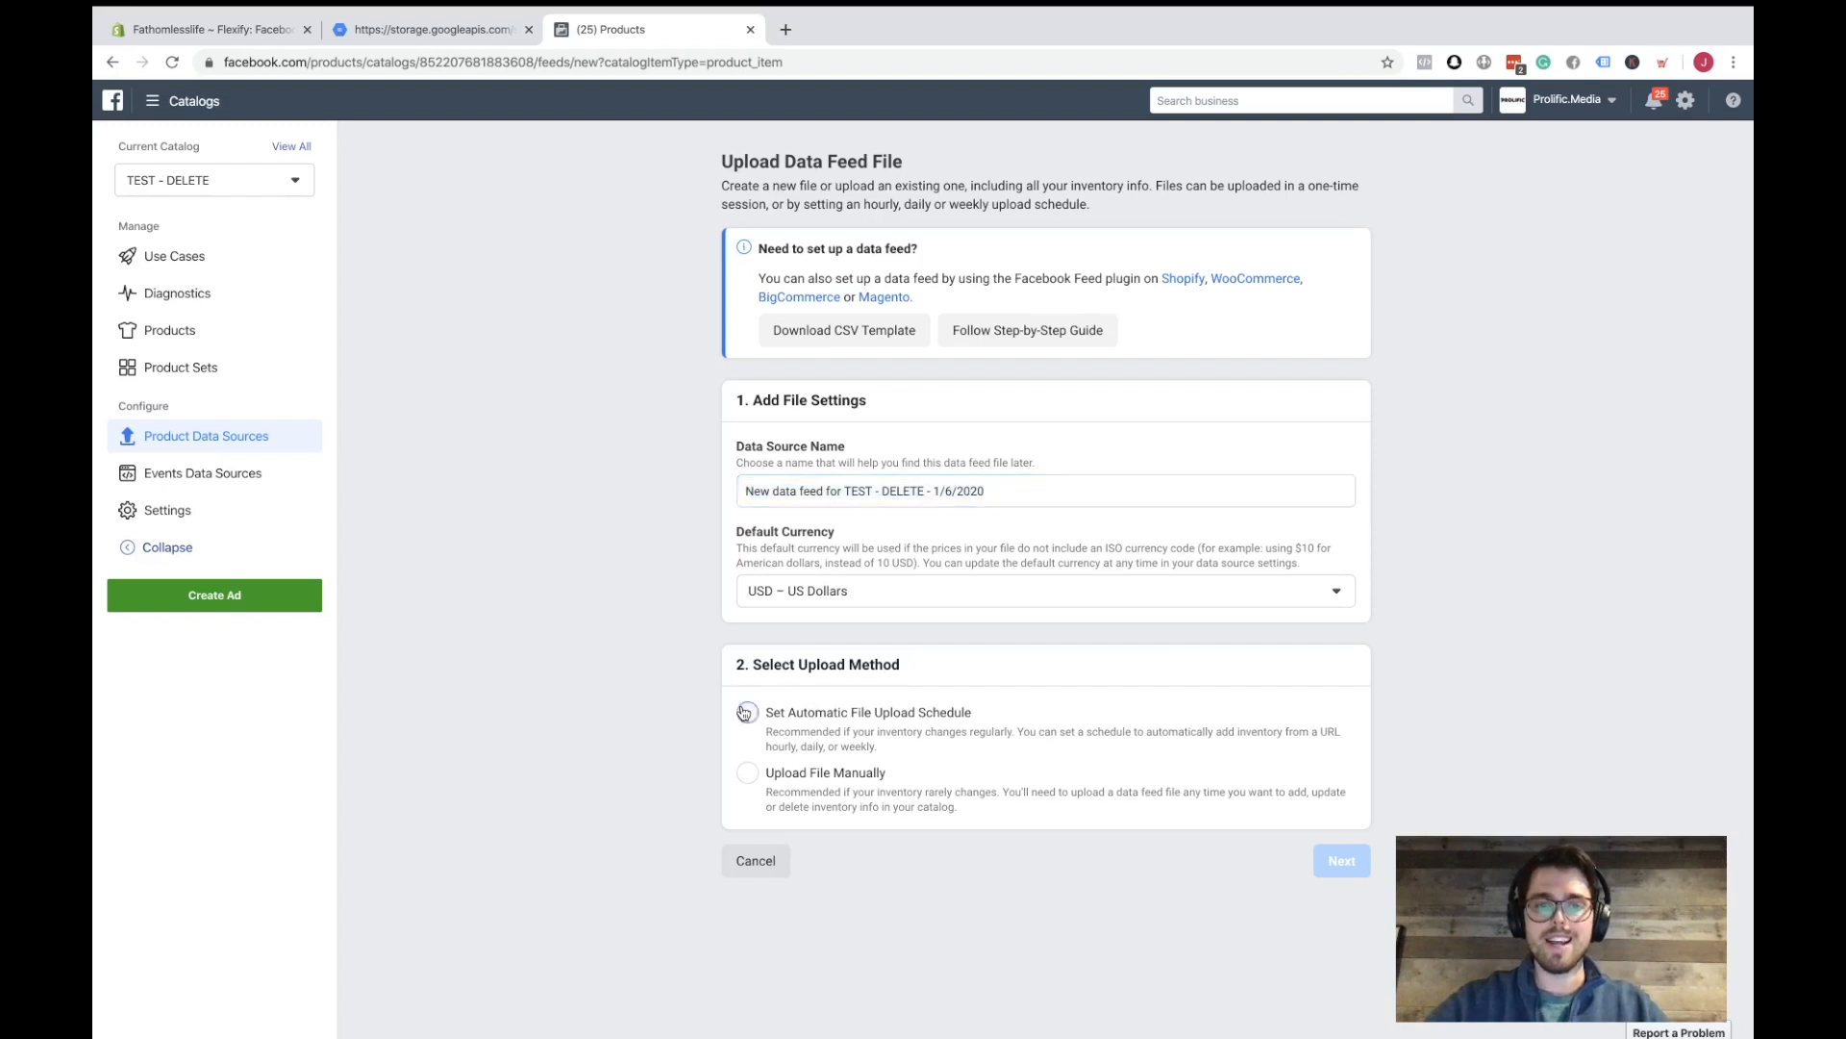
pyautogui.scroll(-3, 788, 820)
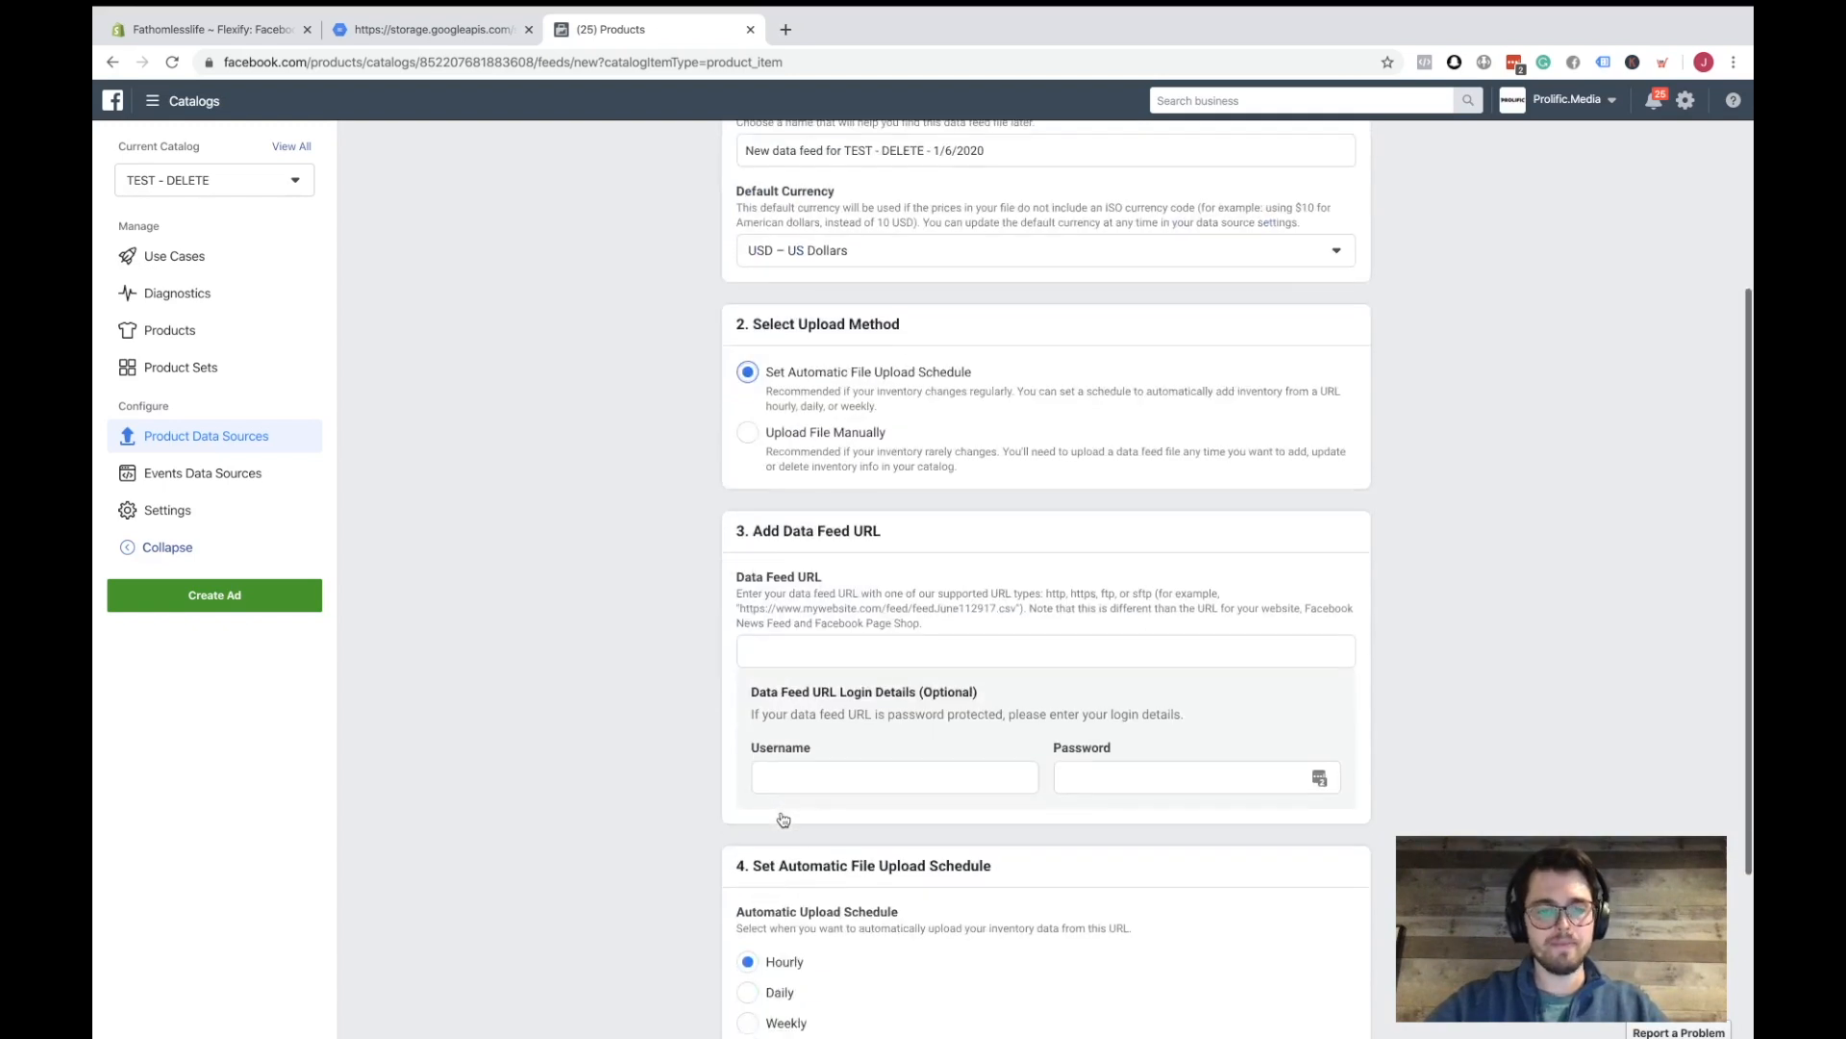
pyautogui.click(831, 653)
pyautogui.write('https://fathomless-life.myshopify.com/a/feed/superfeed.xml')
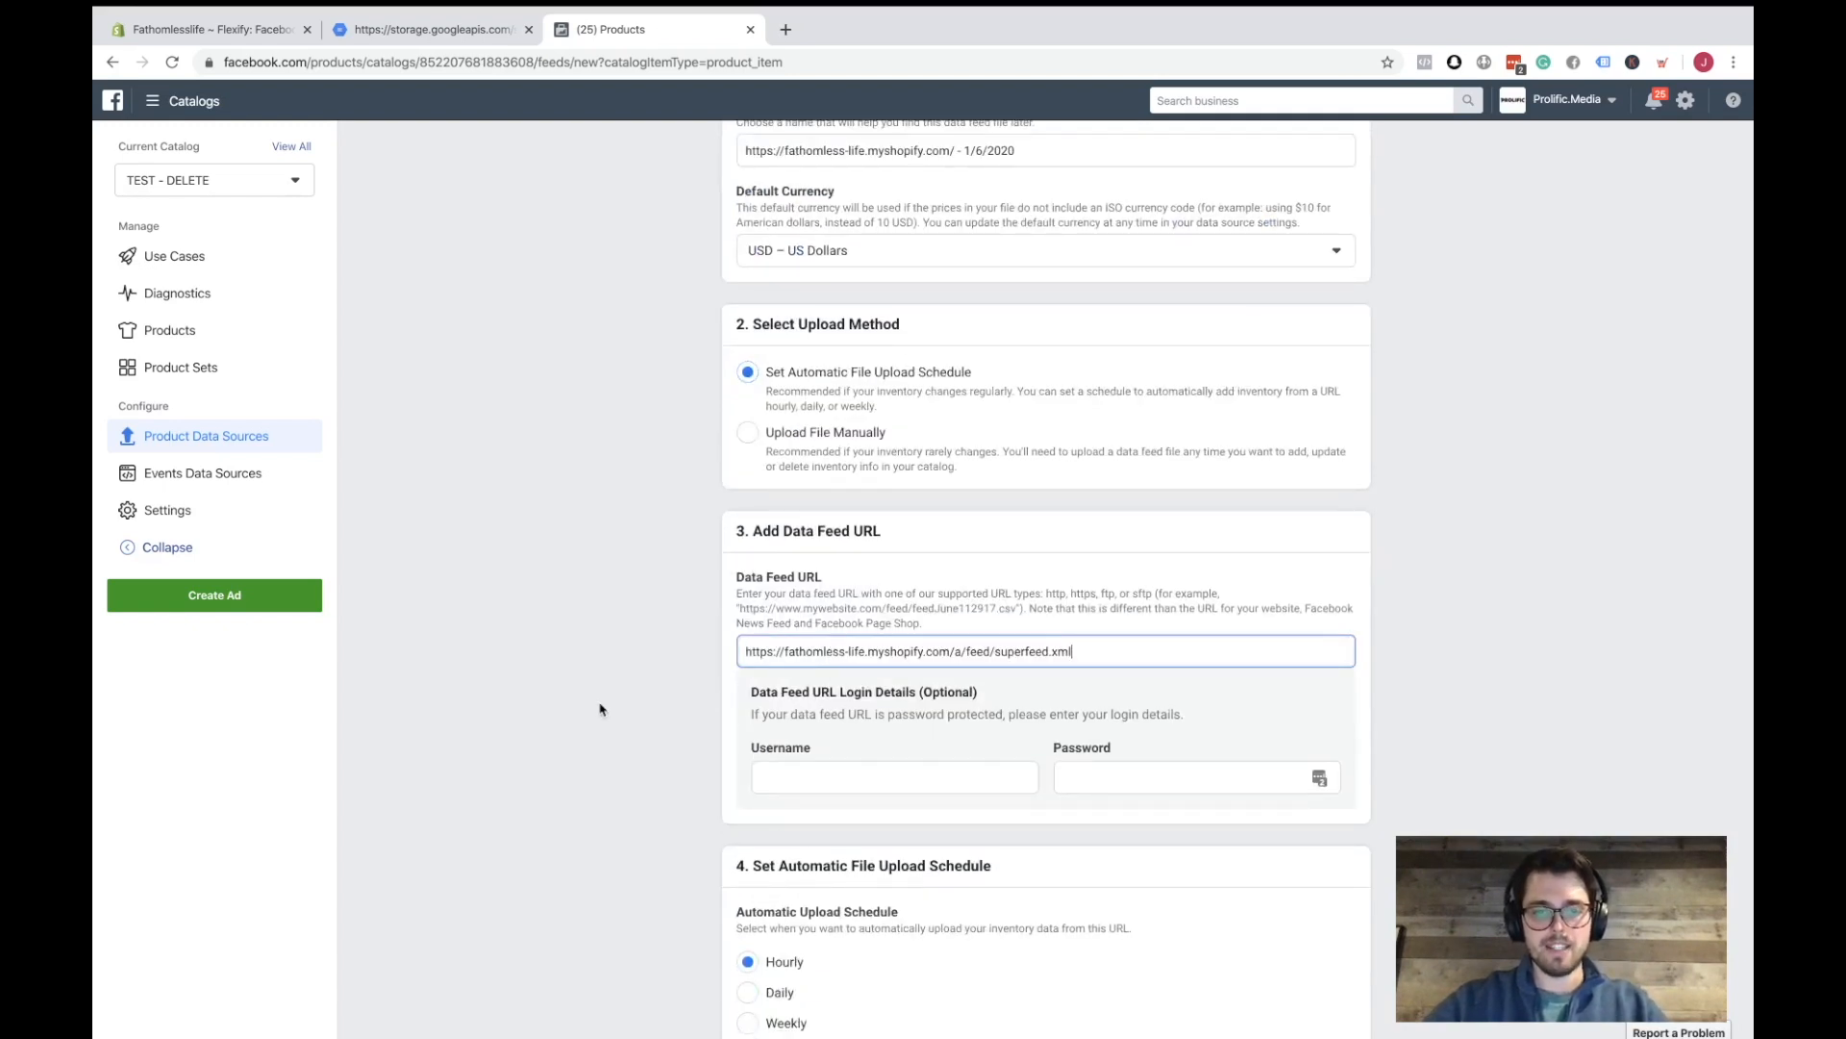
pyautogui.scroll(-2, 586, 719)
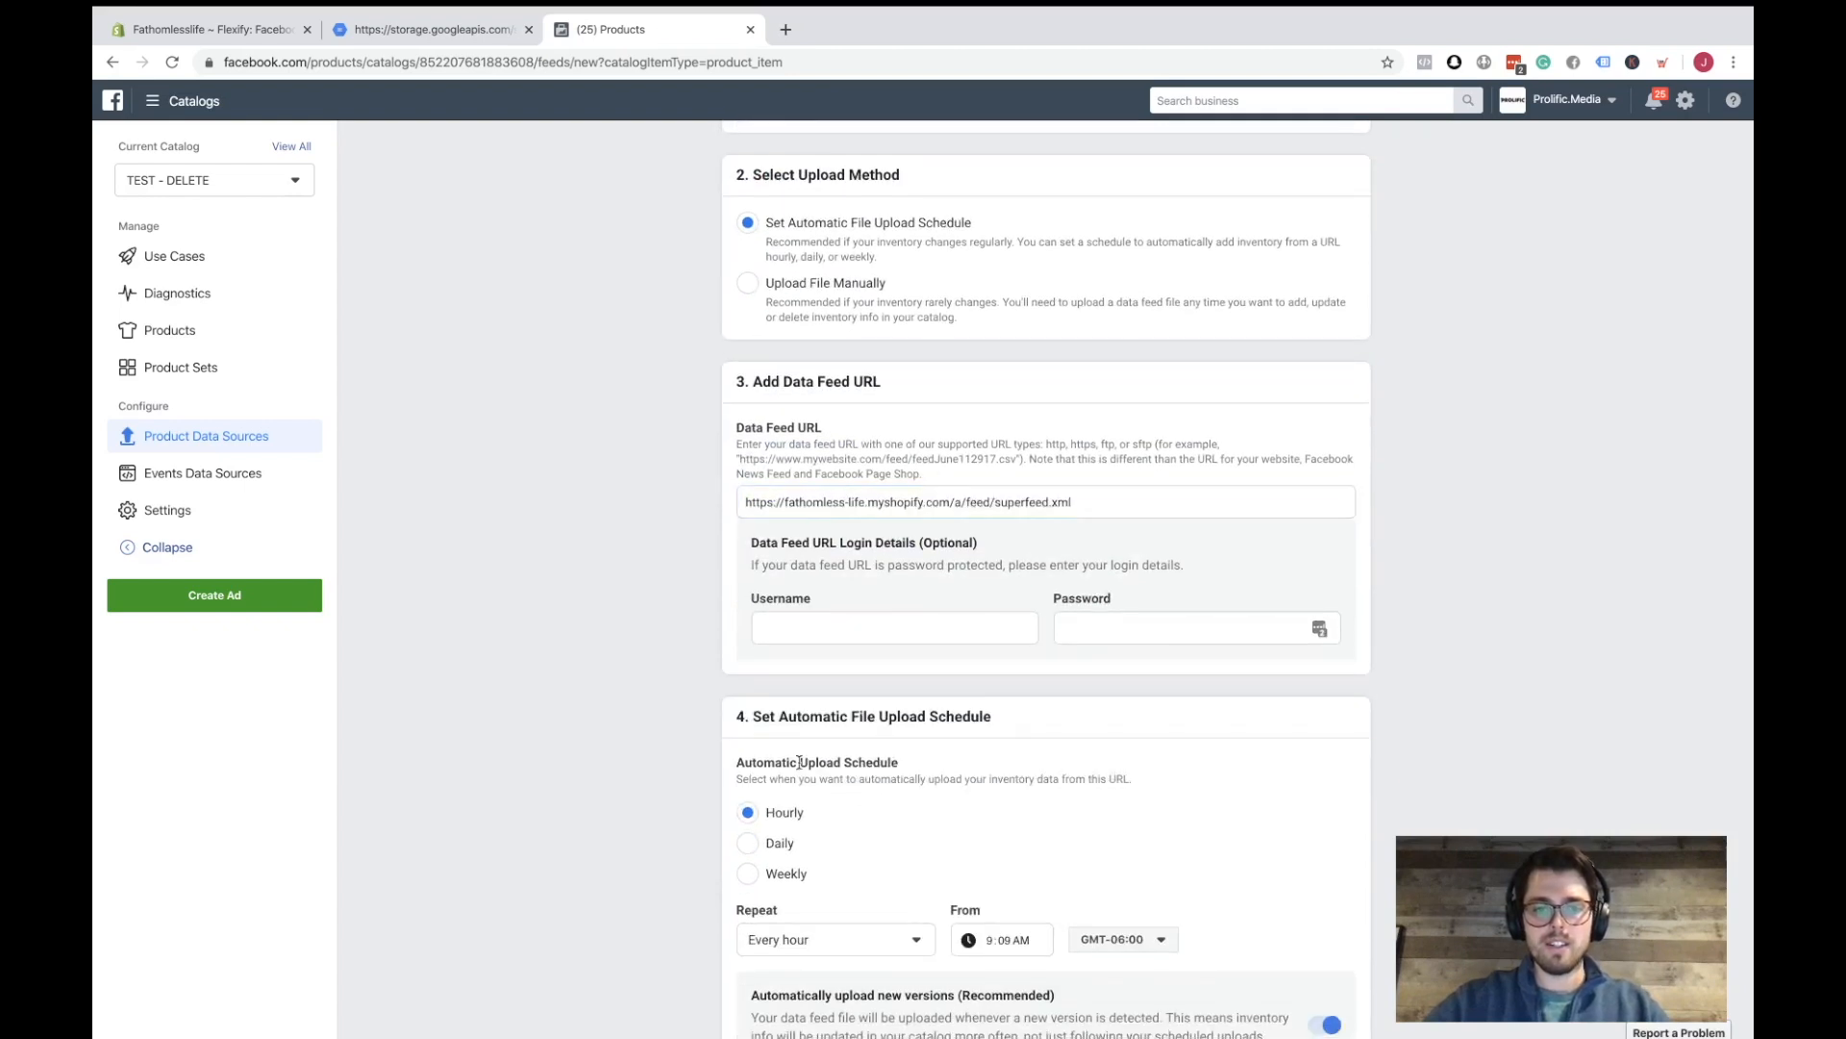
pyautogui.scroll(-2, 857, 731)
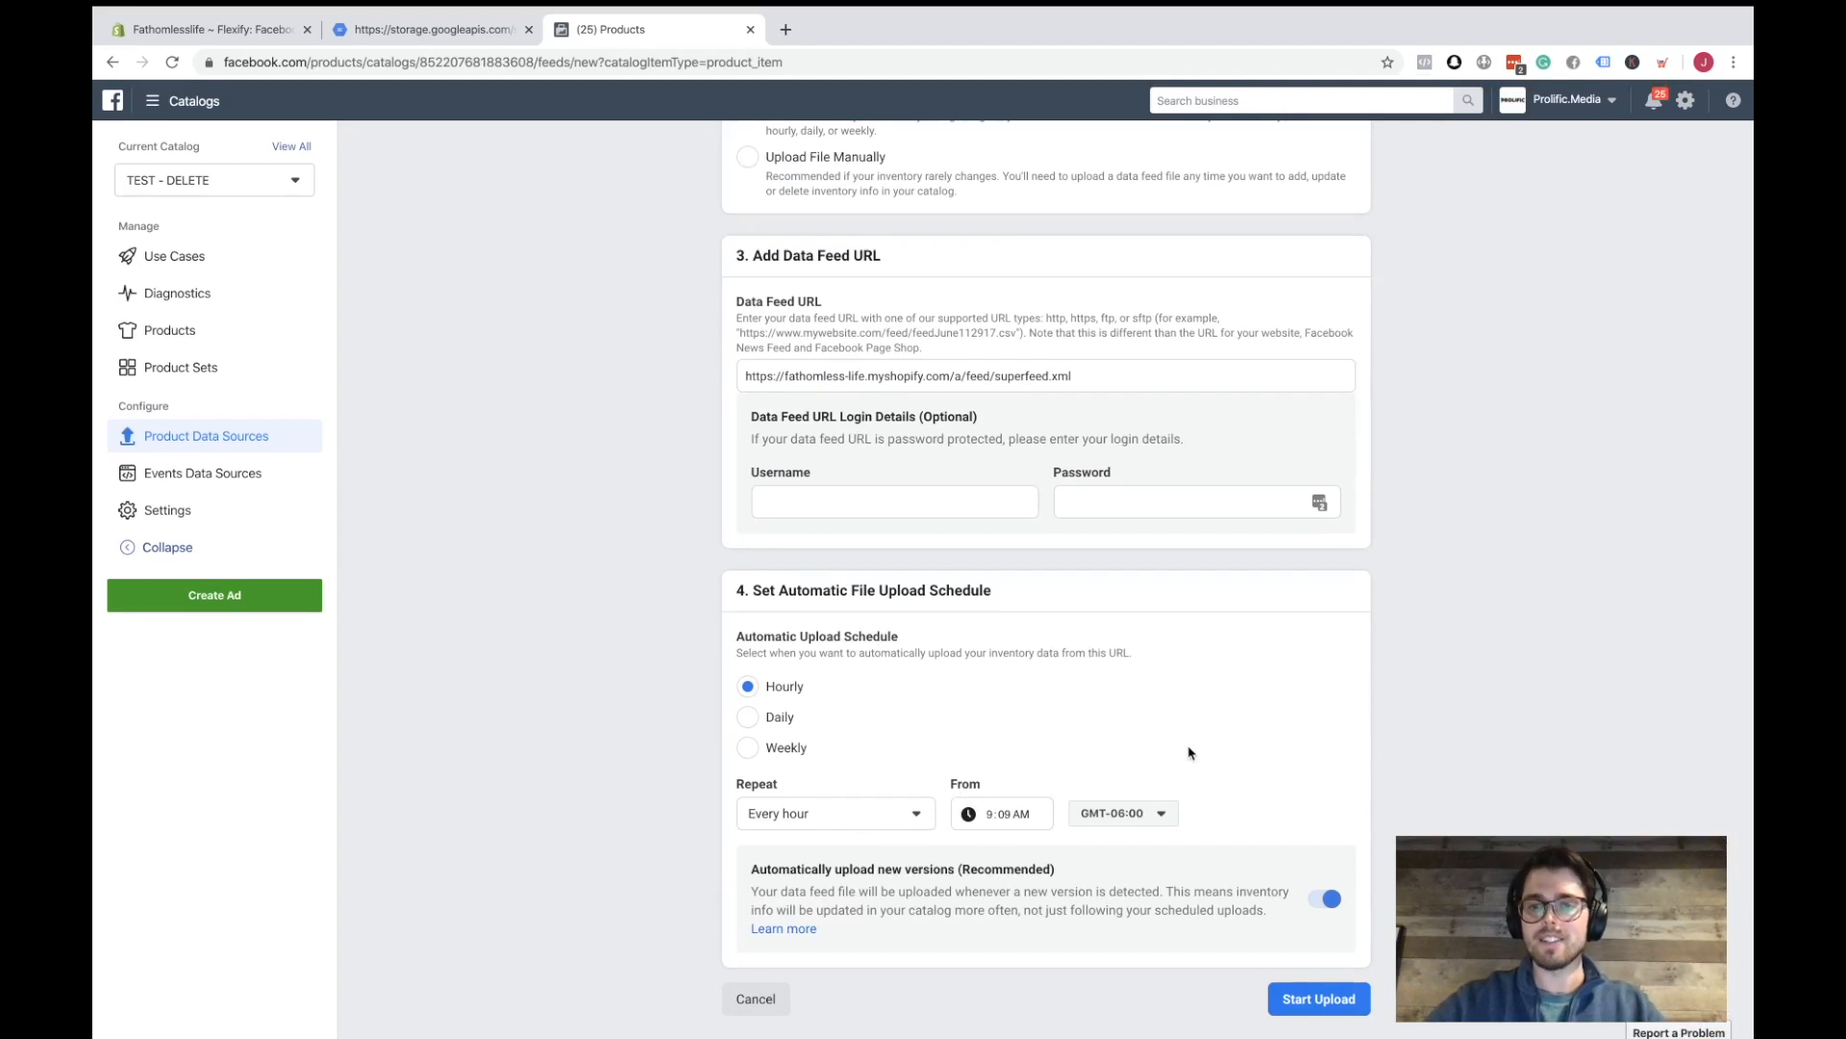
pyautogui.click(1313, 998)
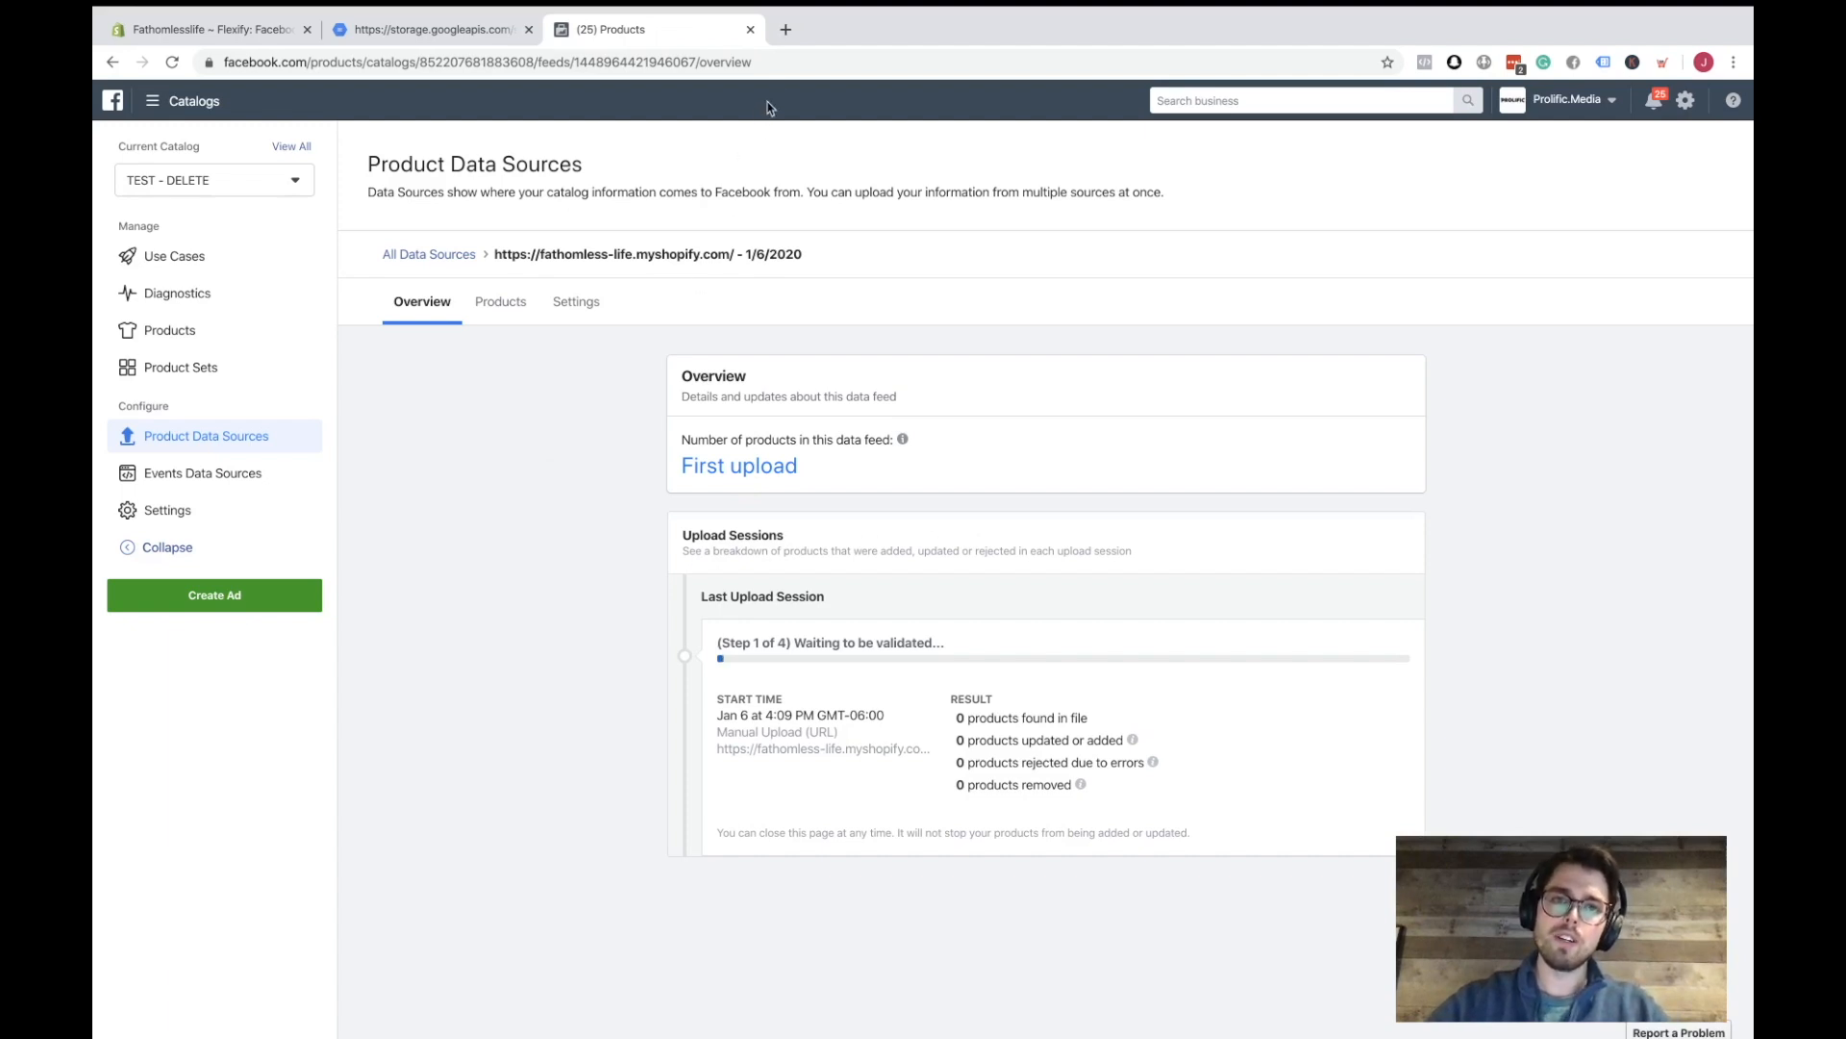
pyautogui.click(786, 29)
pyautogui.write('fathomlesslife.com')
# - Load fathomlesslife.com, enter New Arrivals and view the Whale Pattern on White Slip On
pyautogui.press('Return')
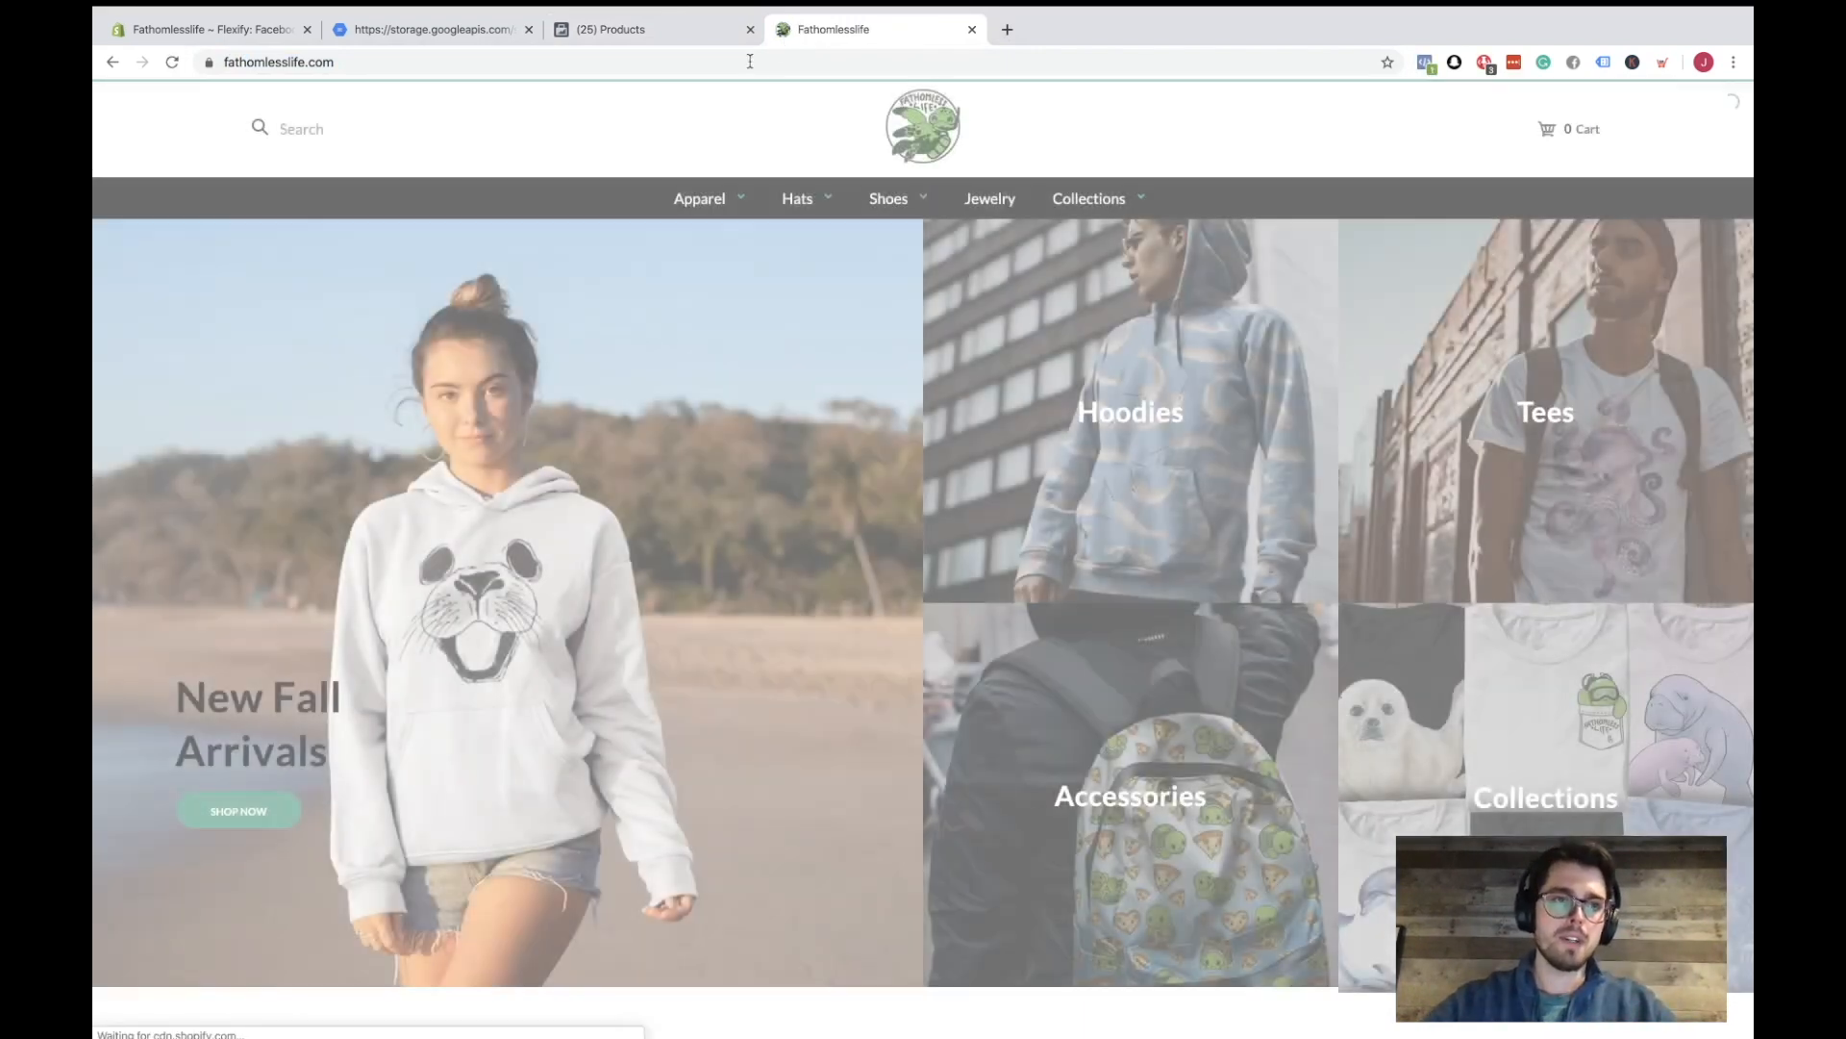
pyautogui.click(239, 812)
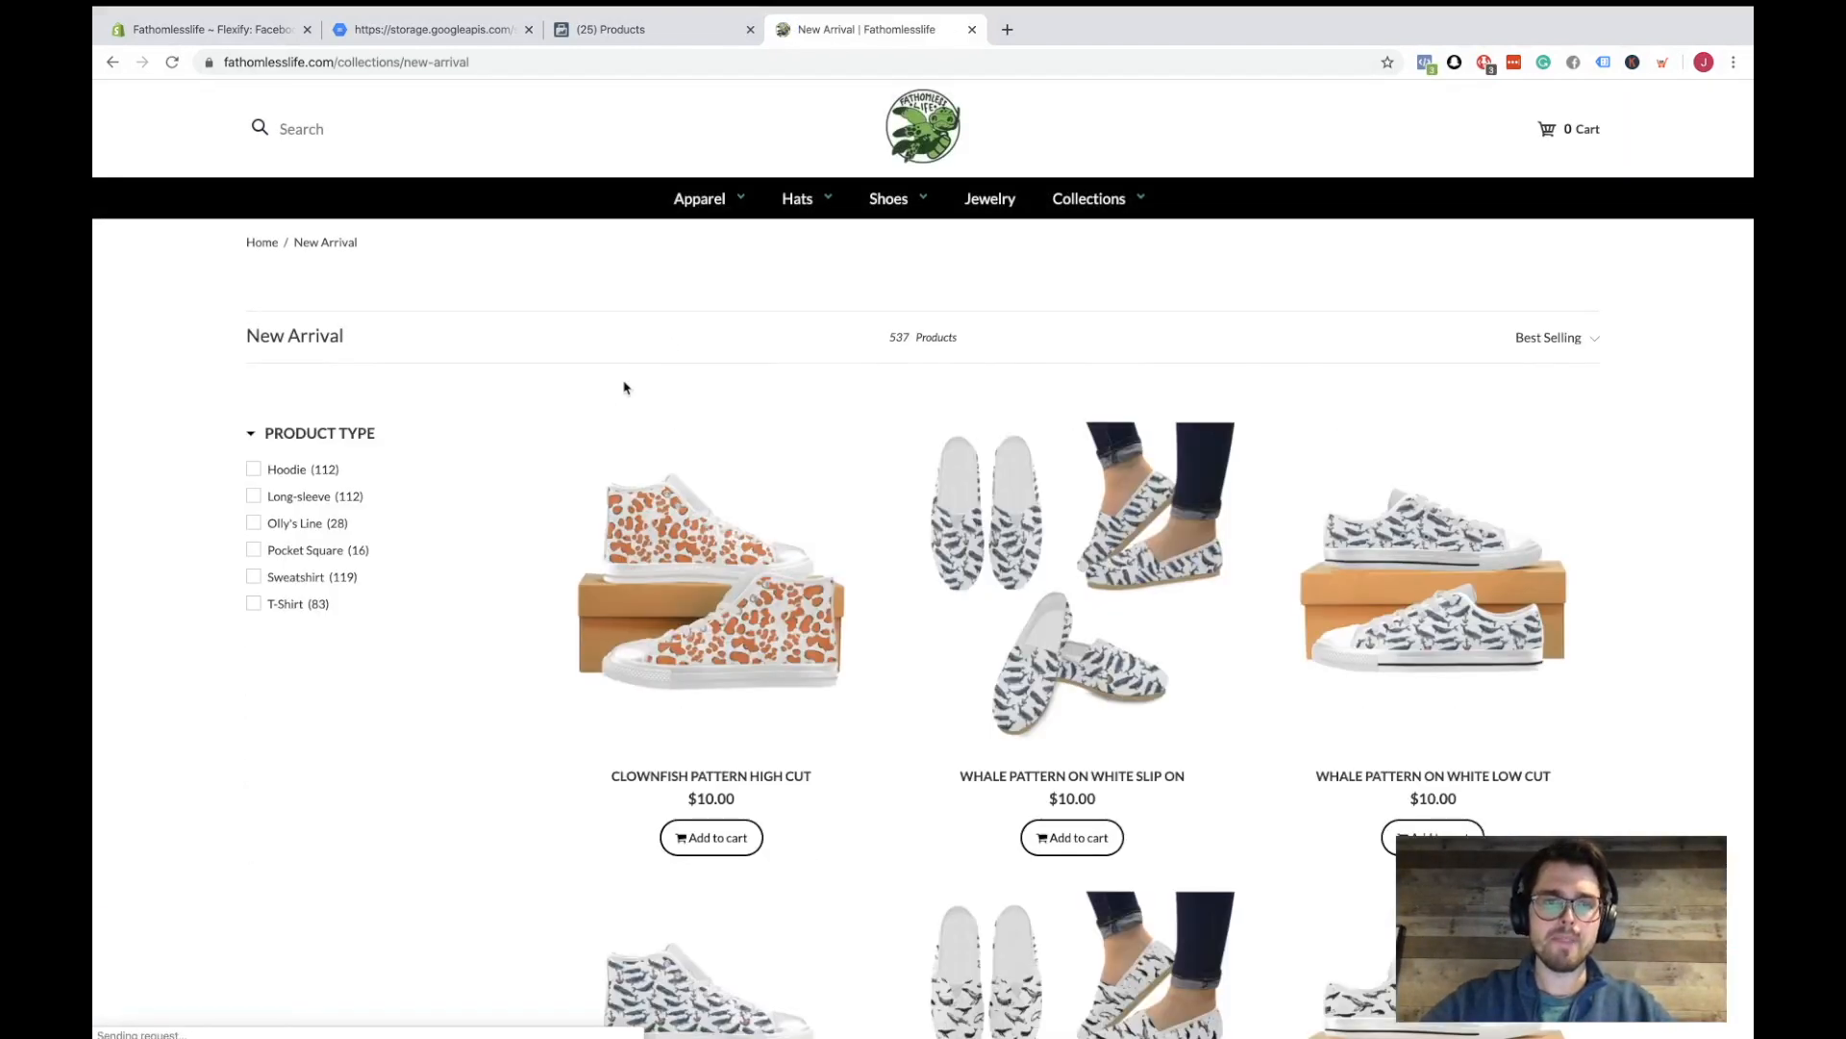
pyautogui.scroll(-2, 625, 388)
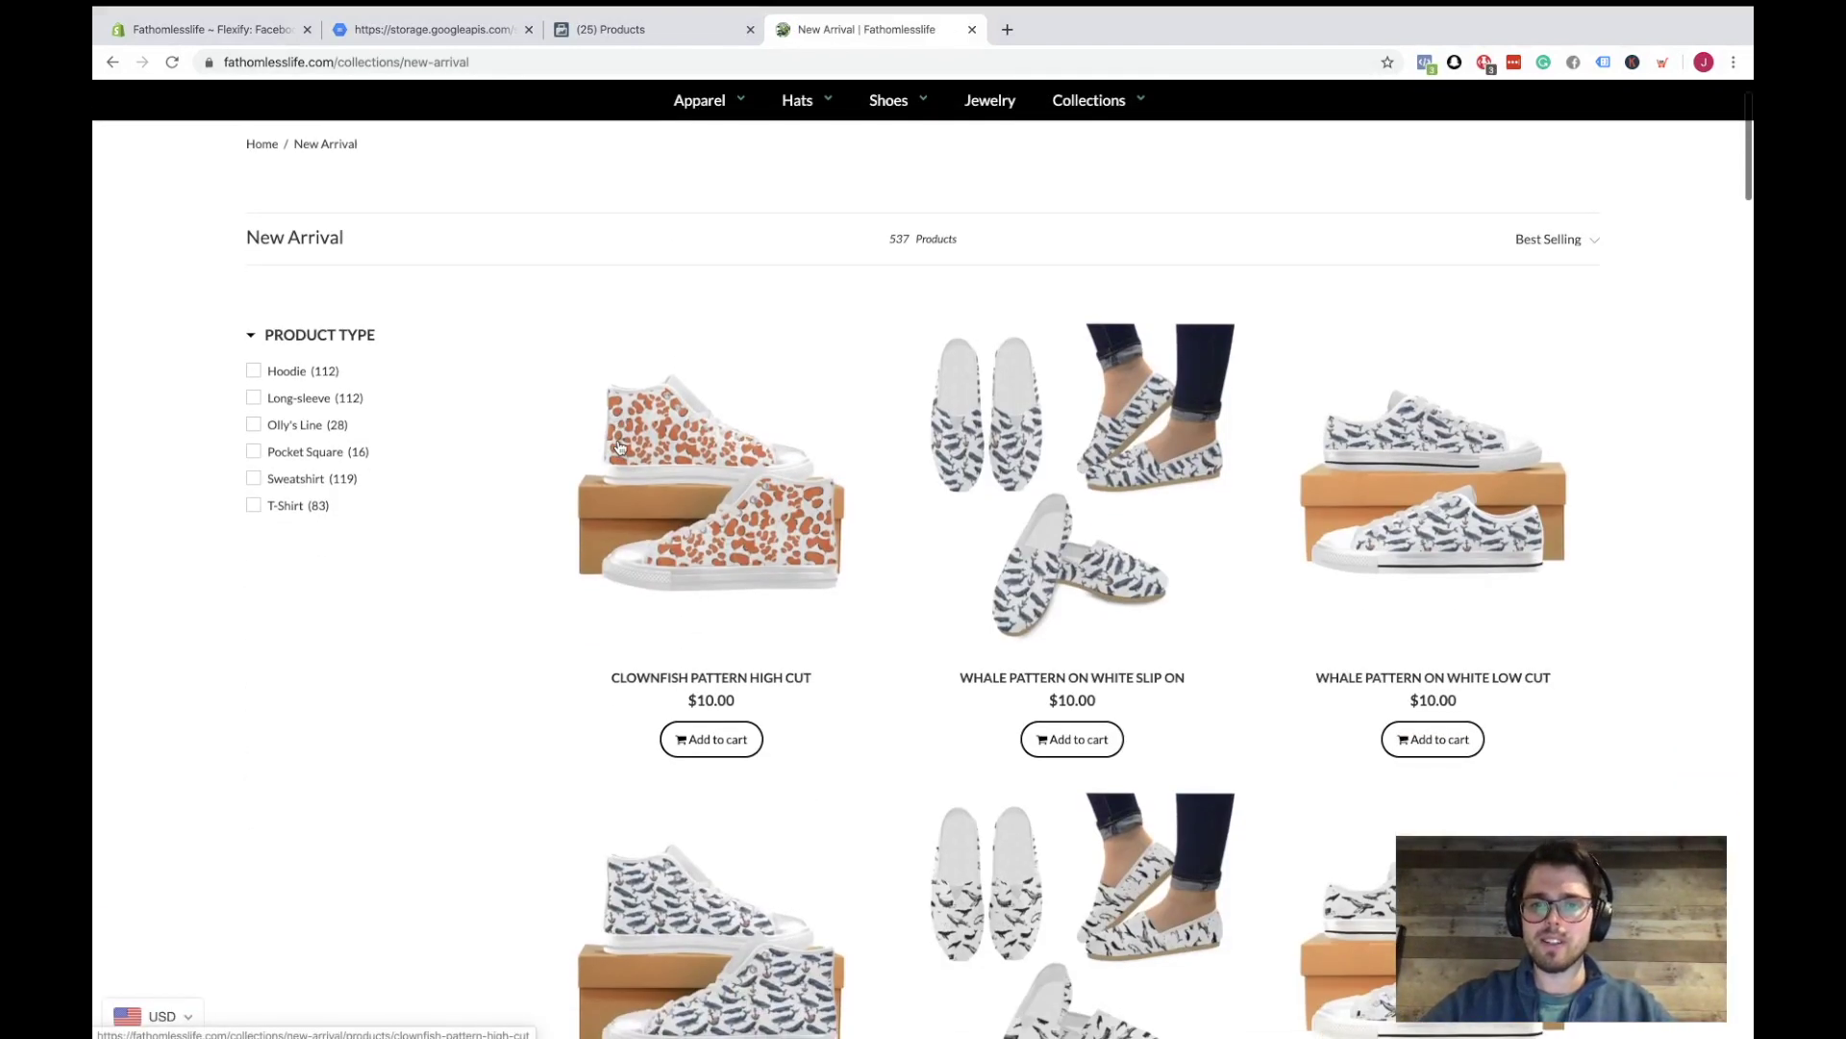
pyautogui.click(1080, 351)
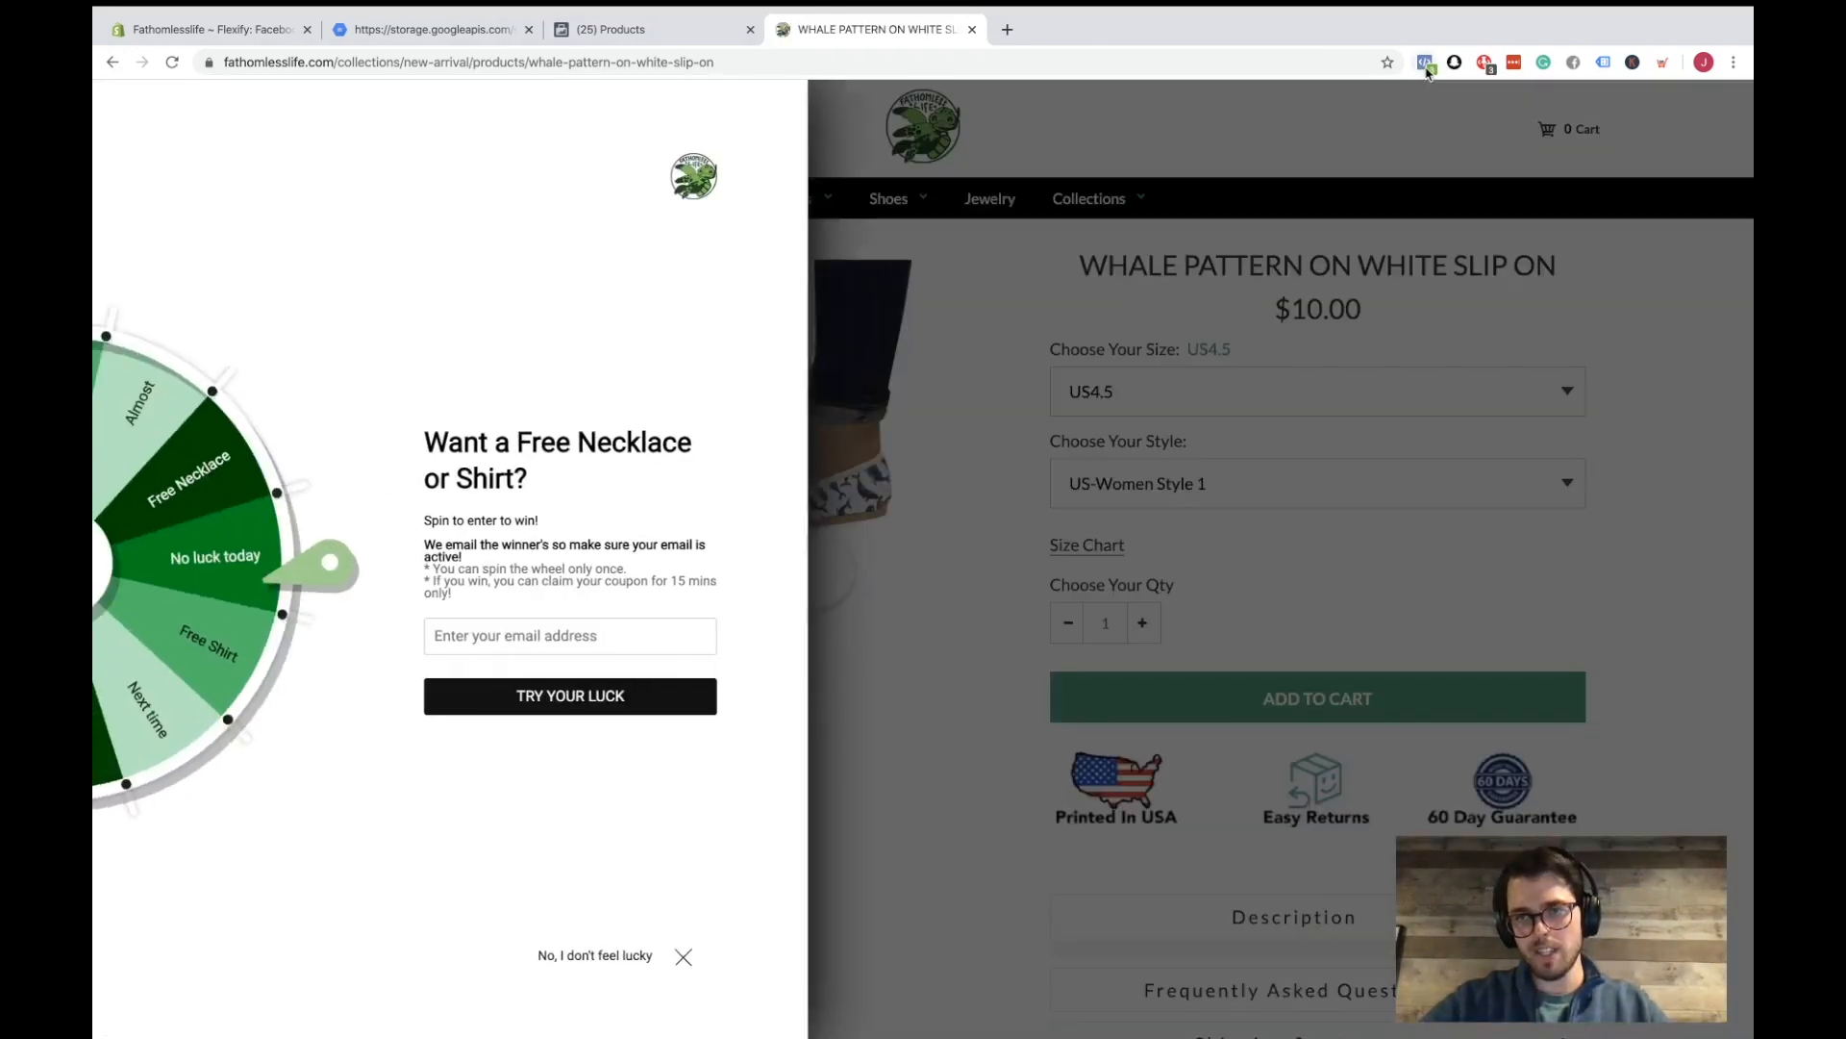
# - Check the ViewContent event with Pixel Helper, dismiss the spin popup, and return to Flexify
pyautogui.click(1425, 63)
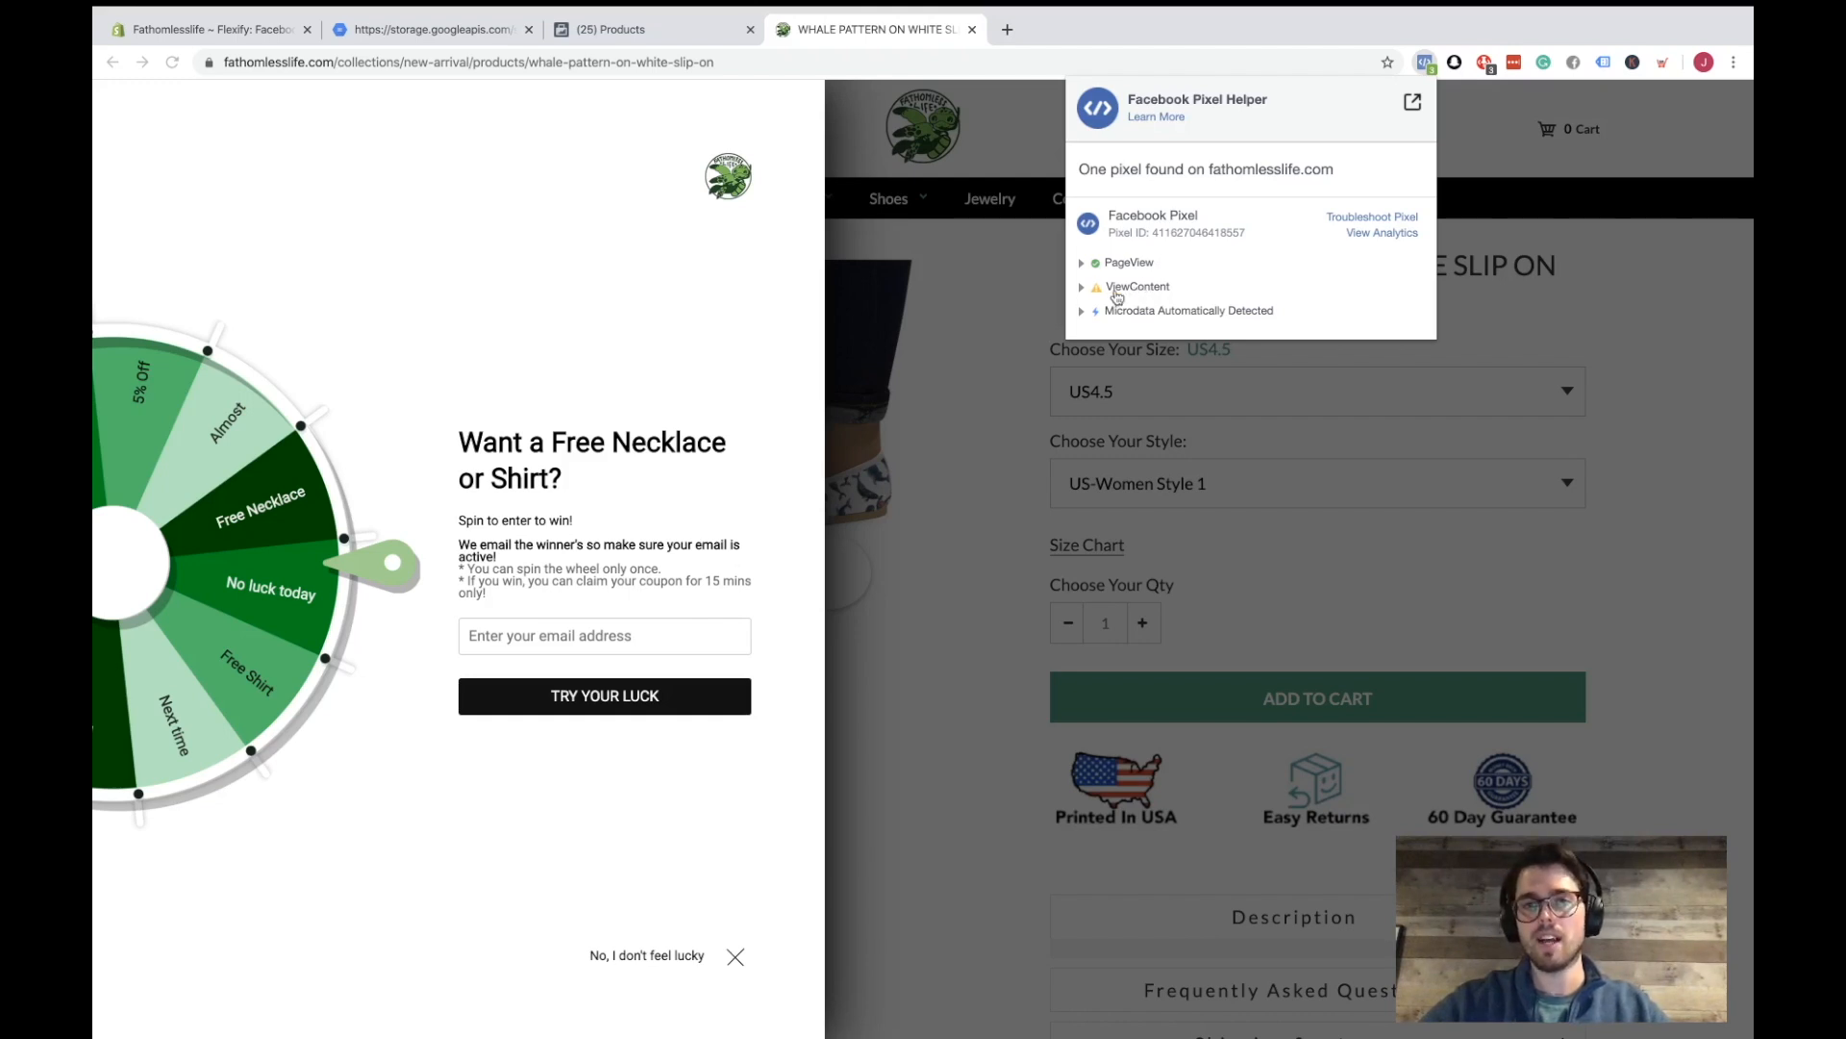
pyautogui.click(1085, 286)
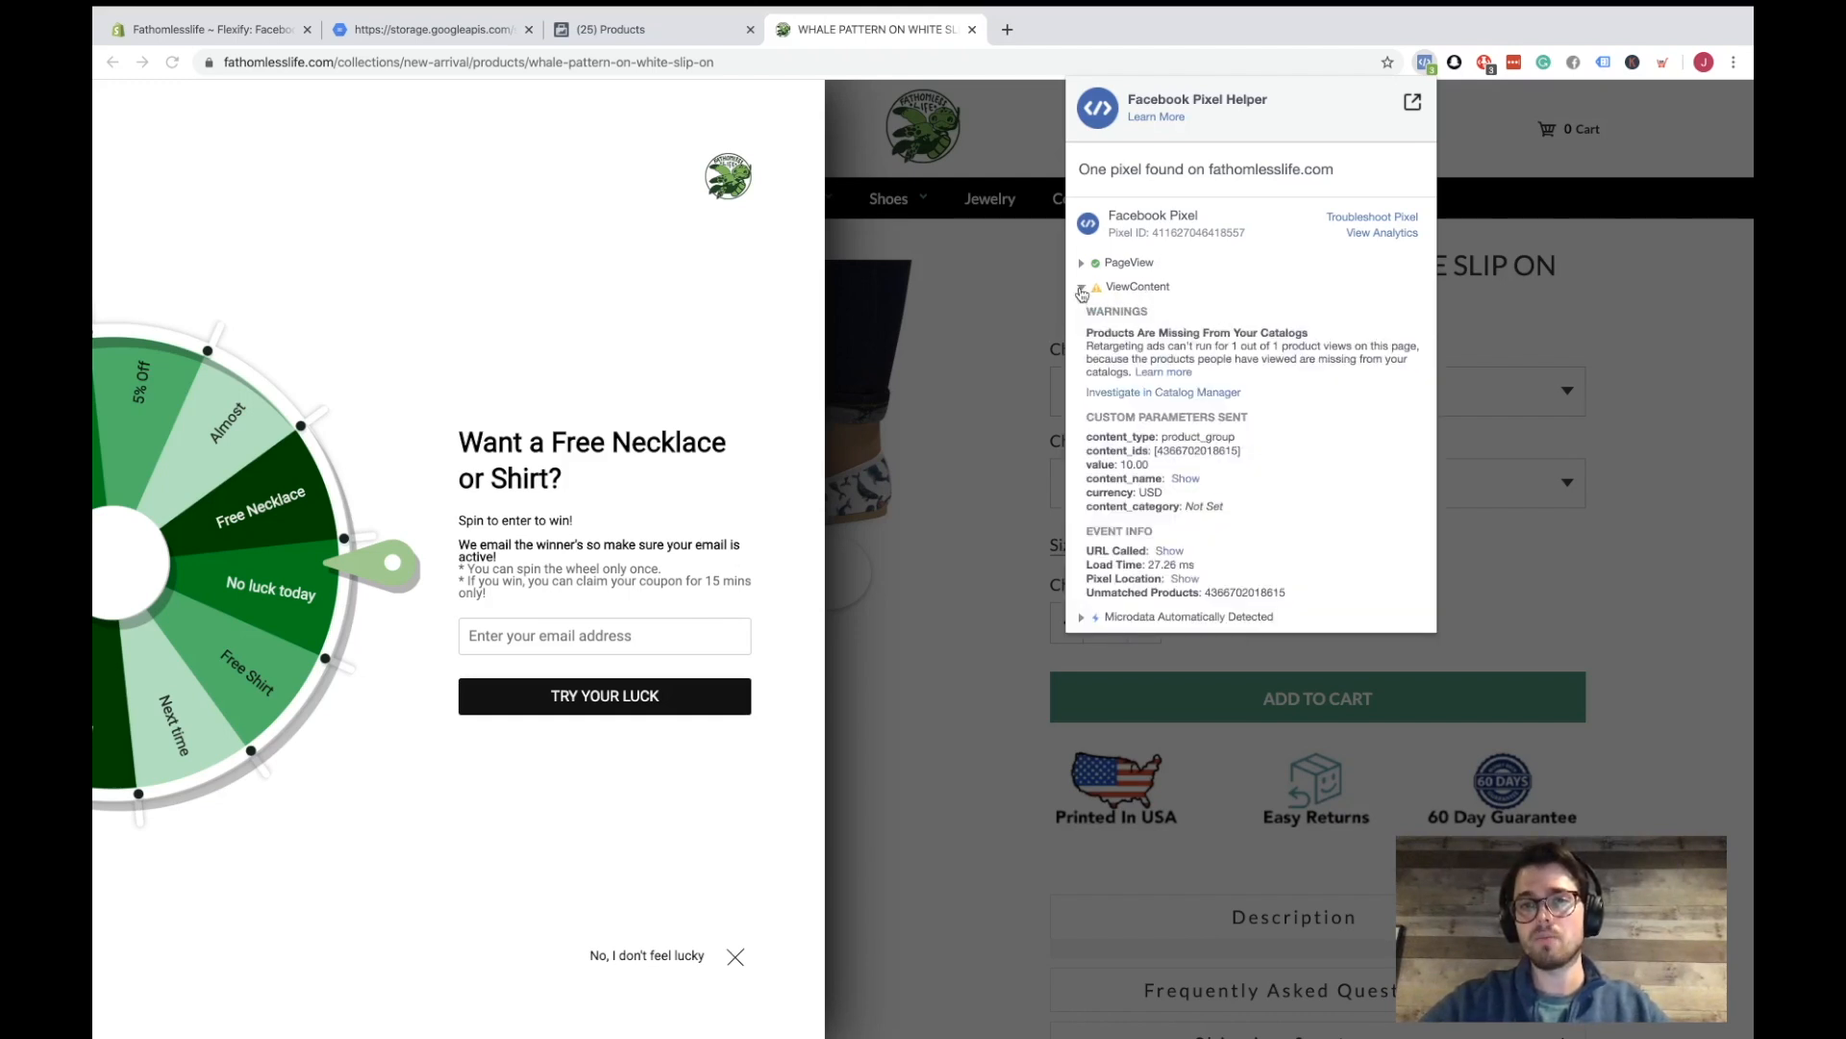
pyautogui.click(1083, 292)
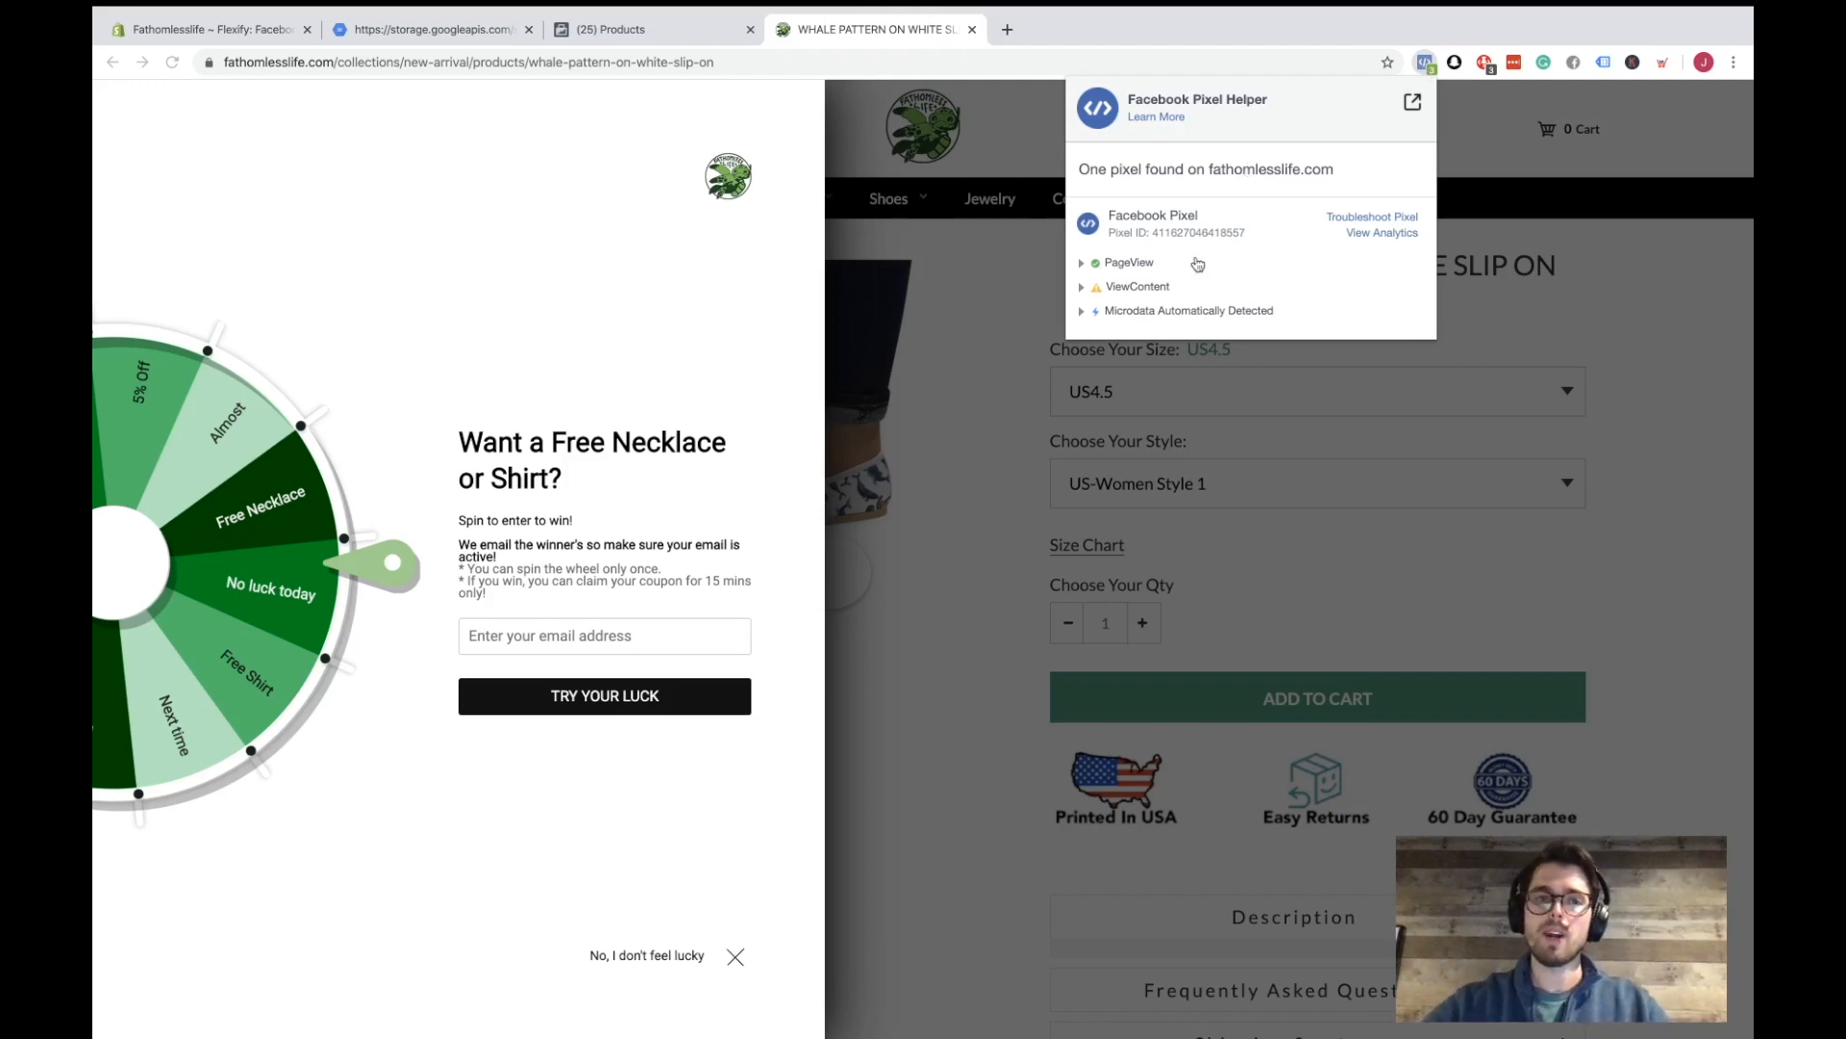
pyautogui.click(1125, 294)
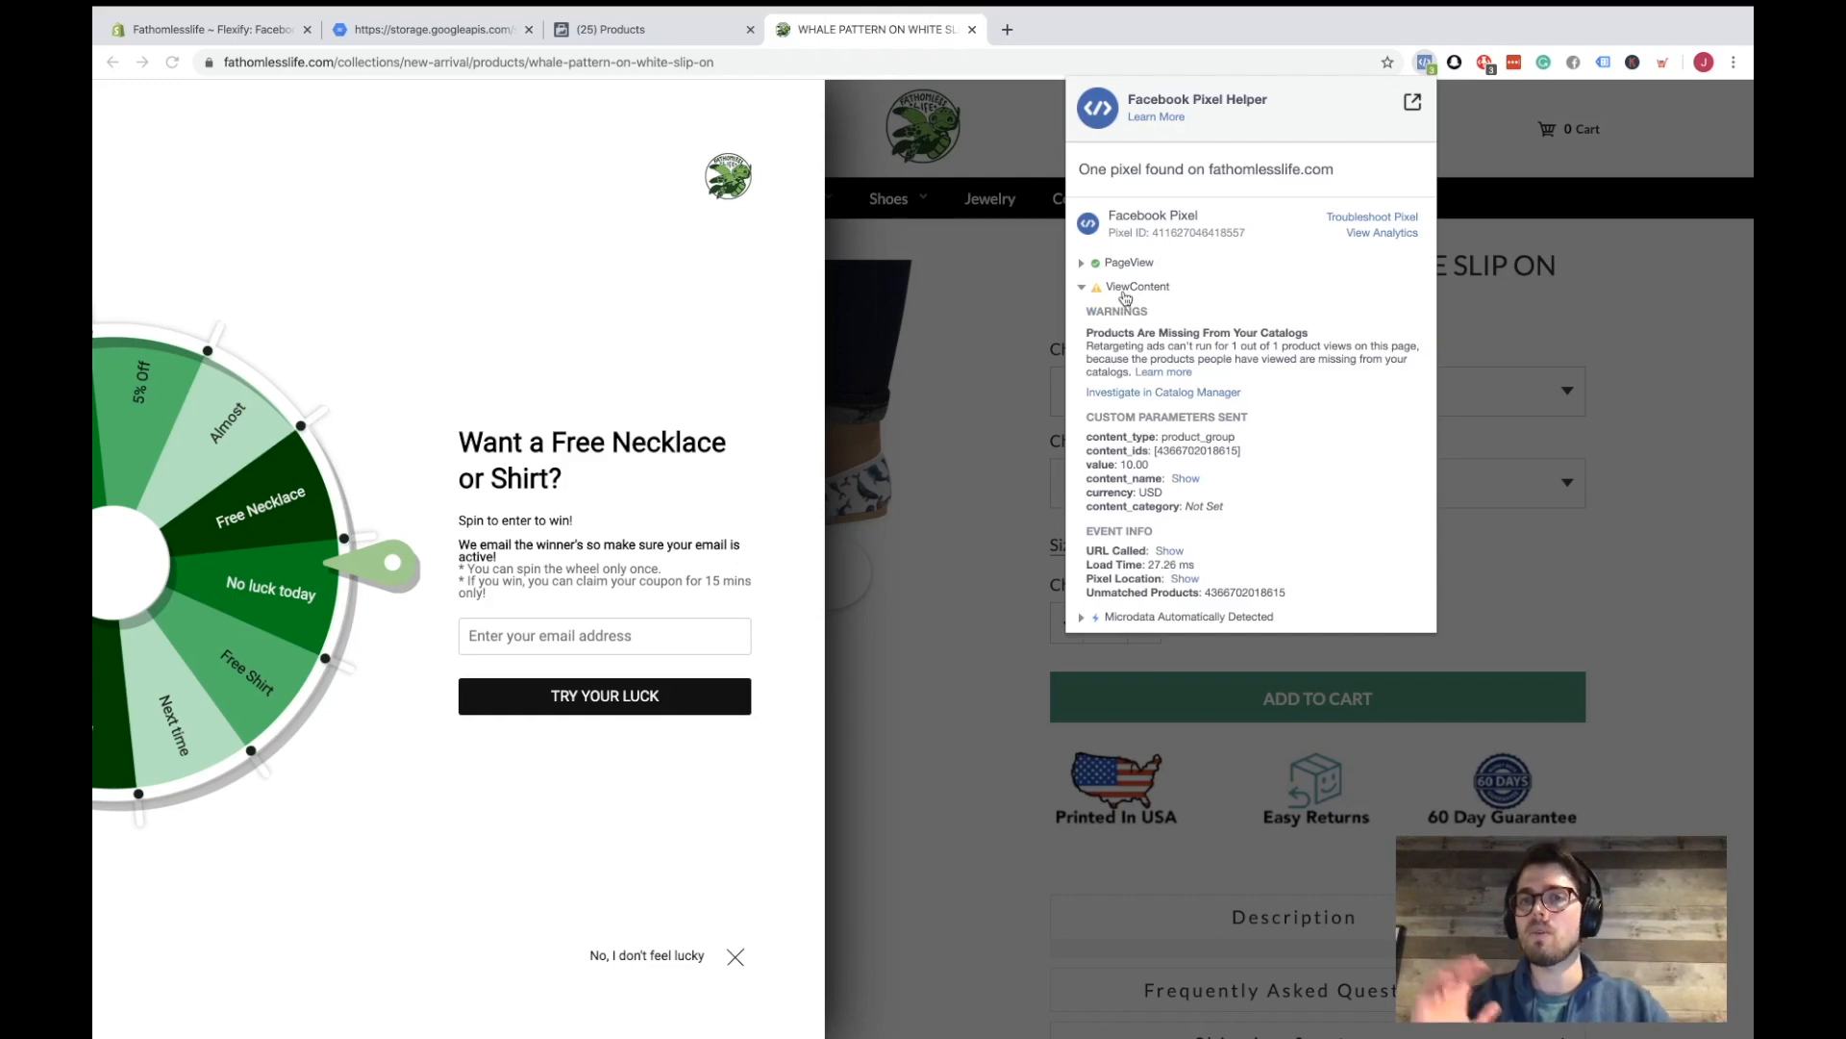
pyautogui.click(1126, 293)
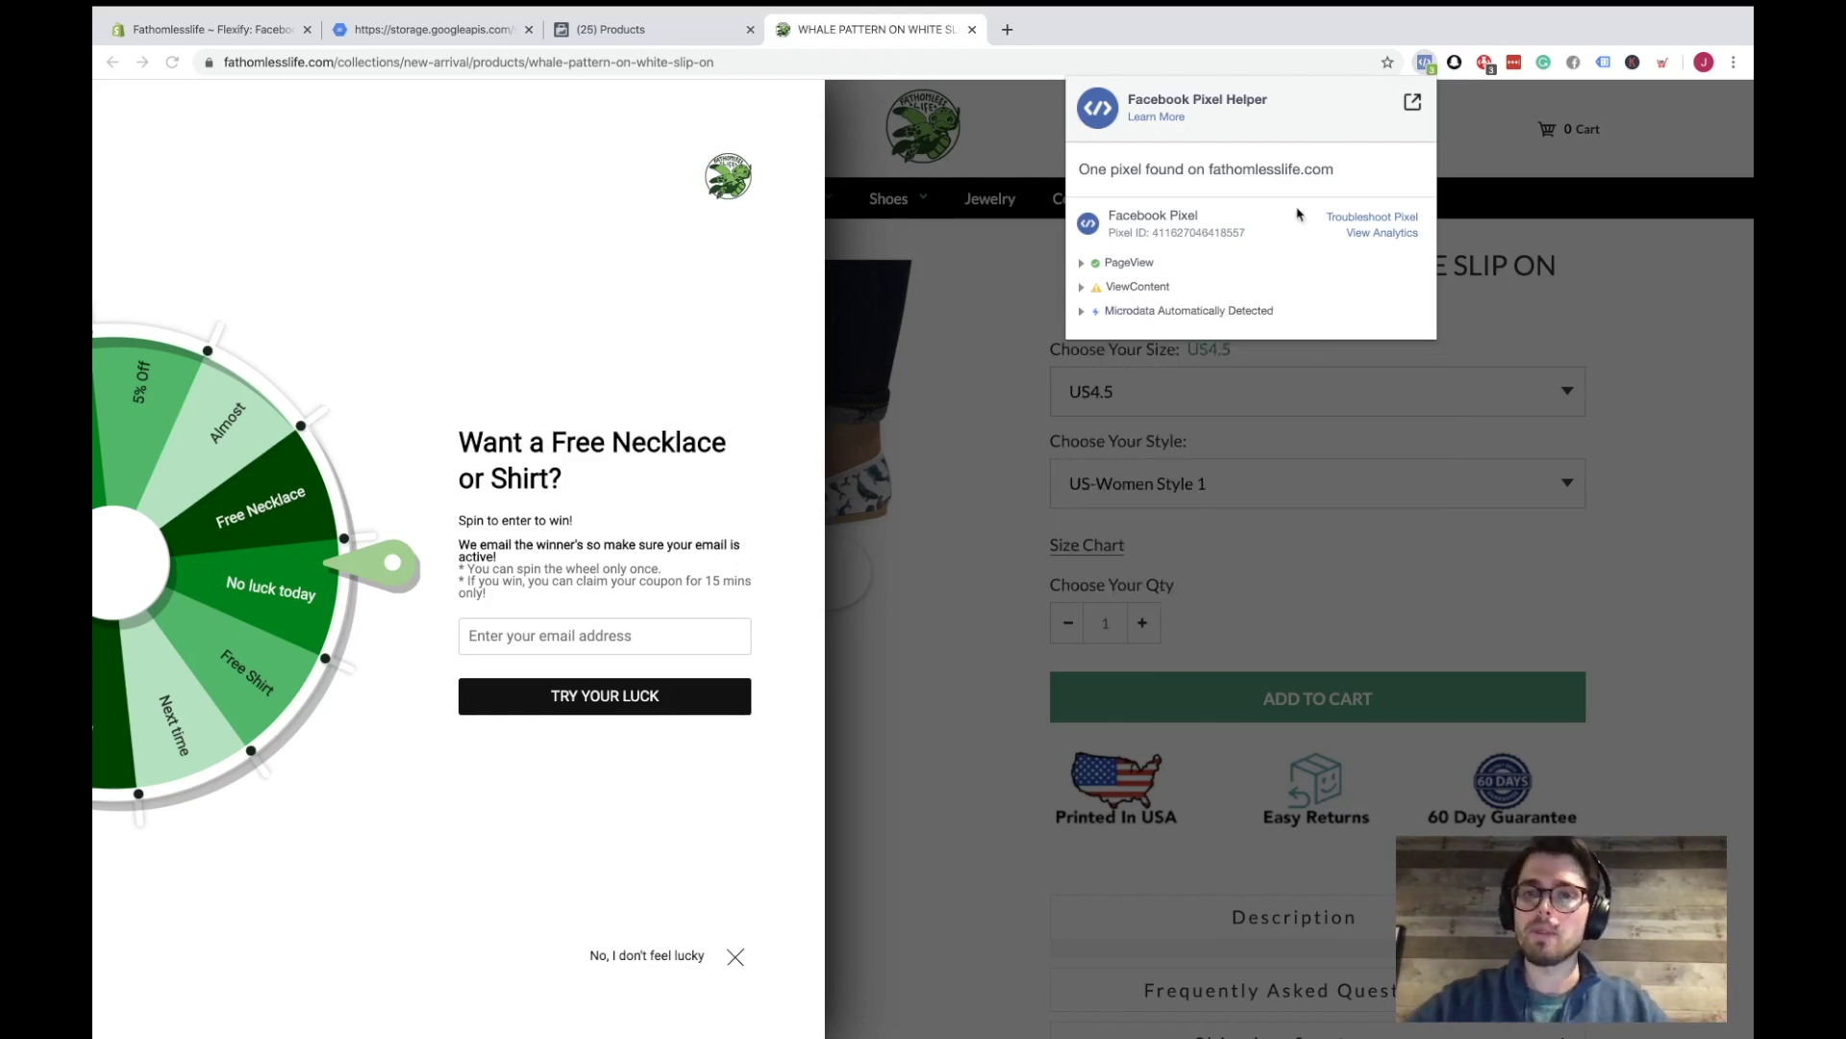
pyautogui.click(1425, 62)
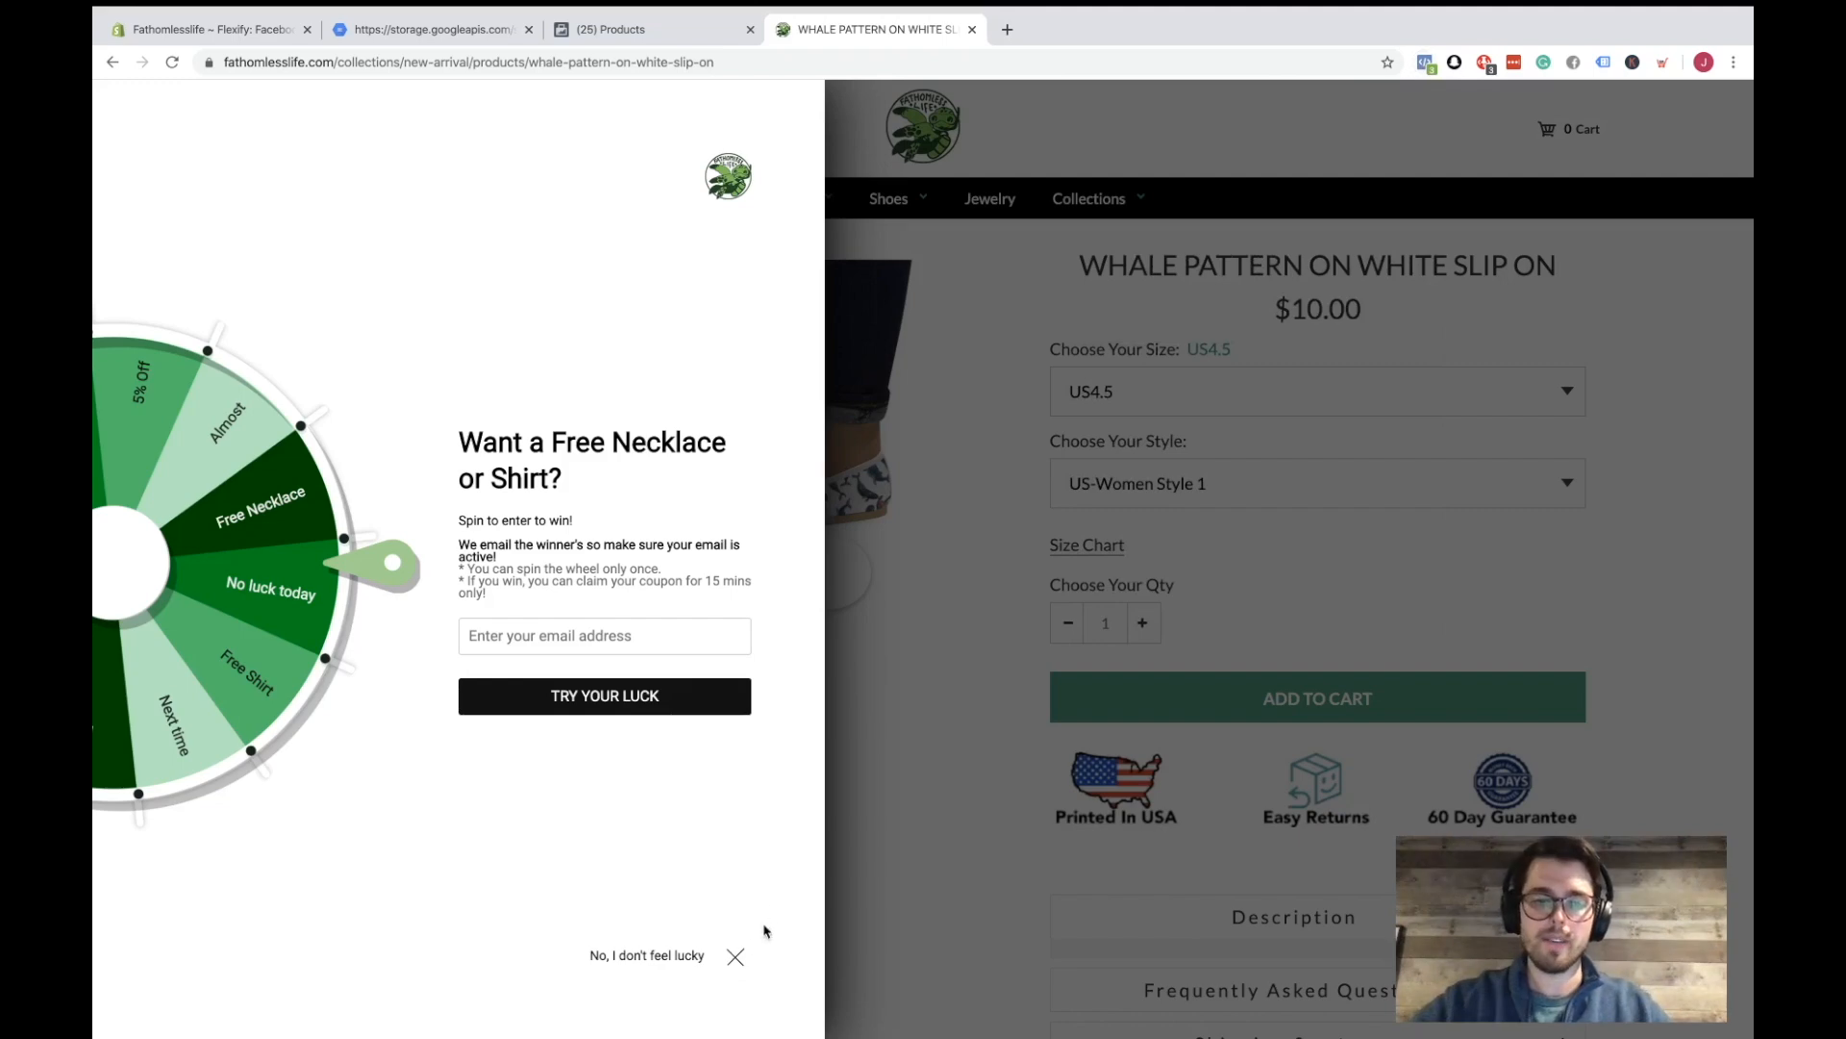
pyautogui.click(735, 955)
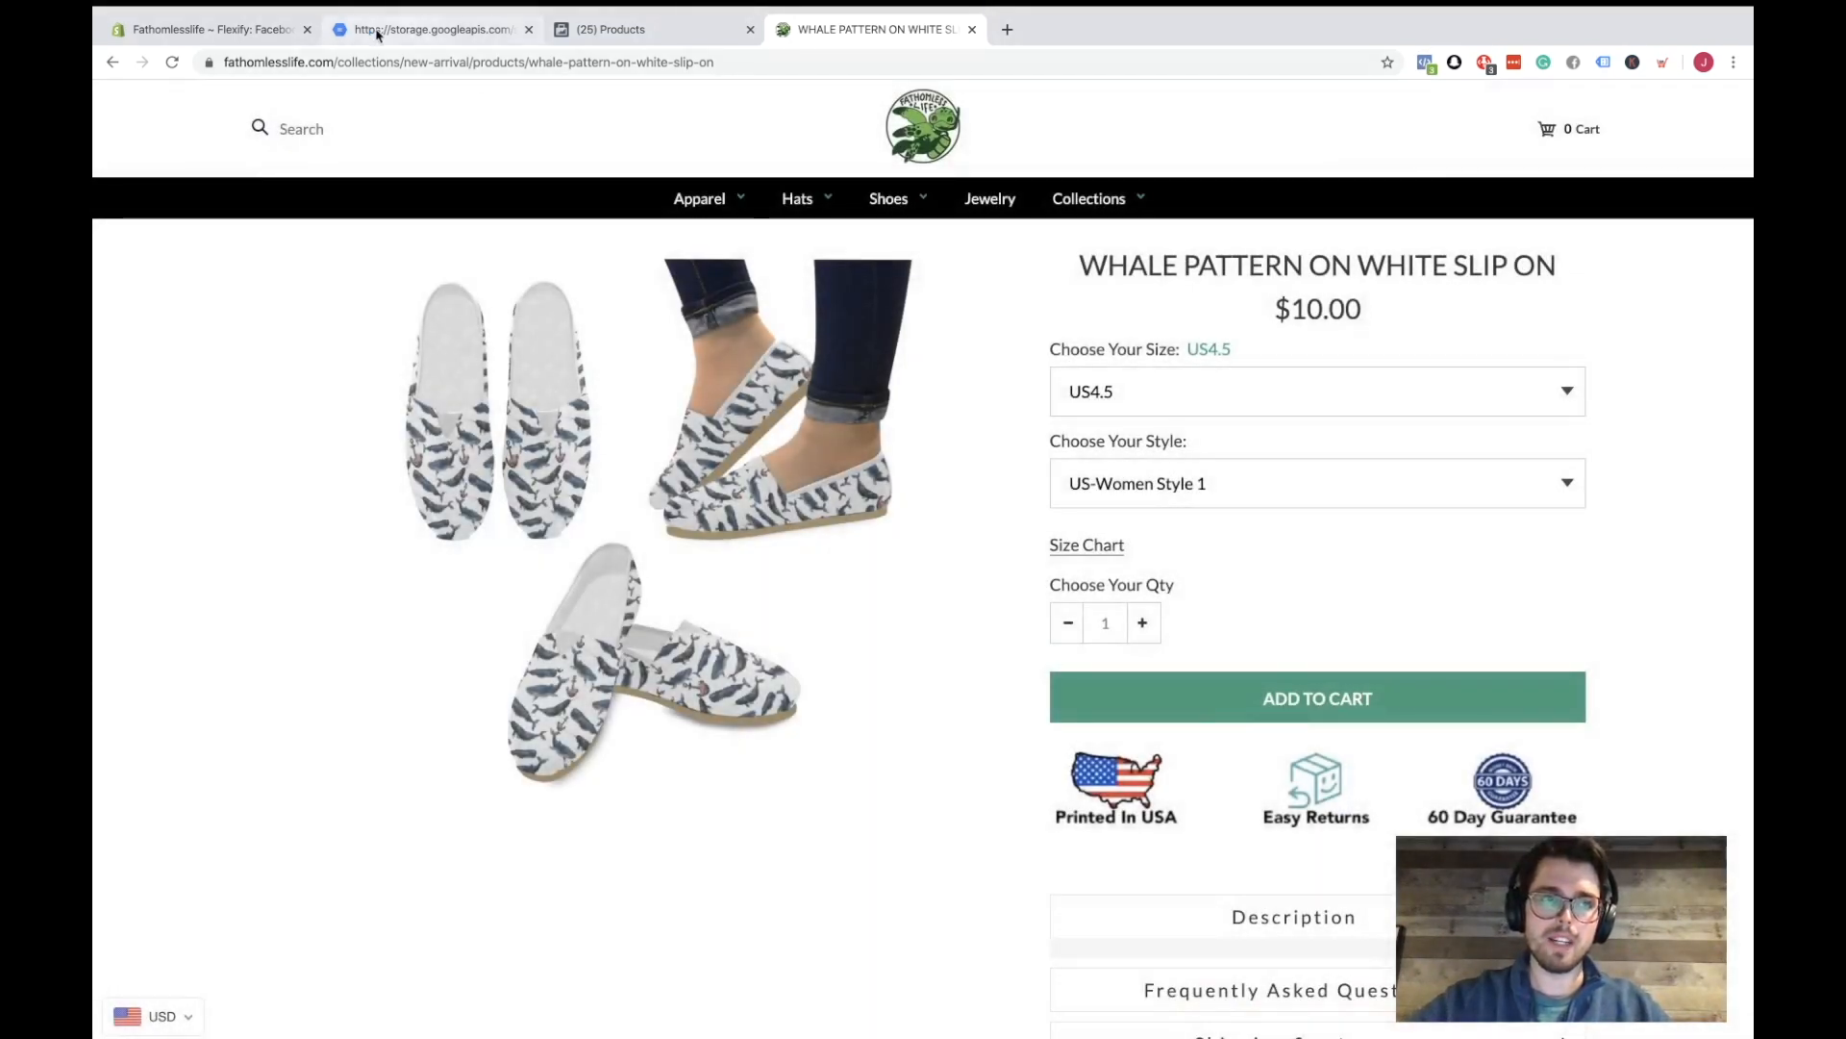
pyautogui.click(254, 30)
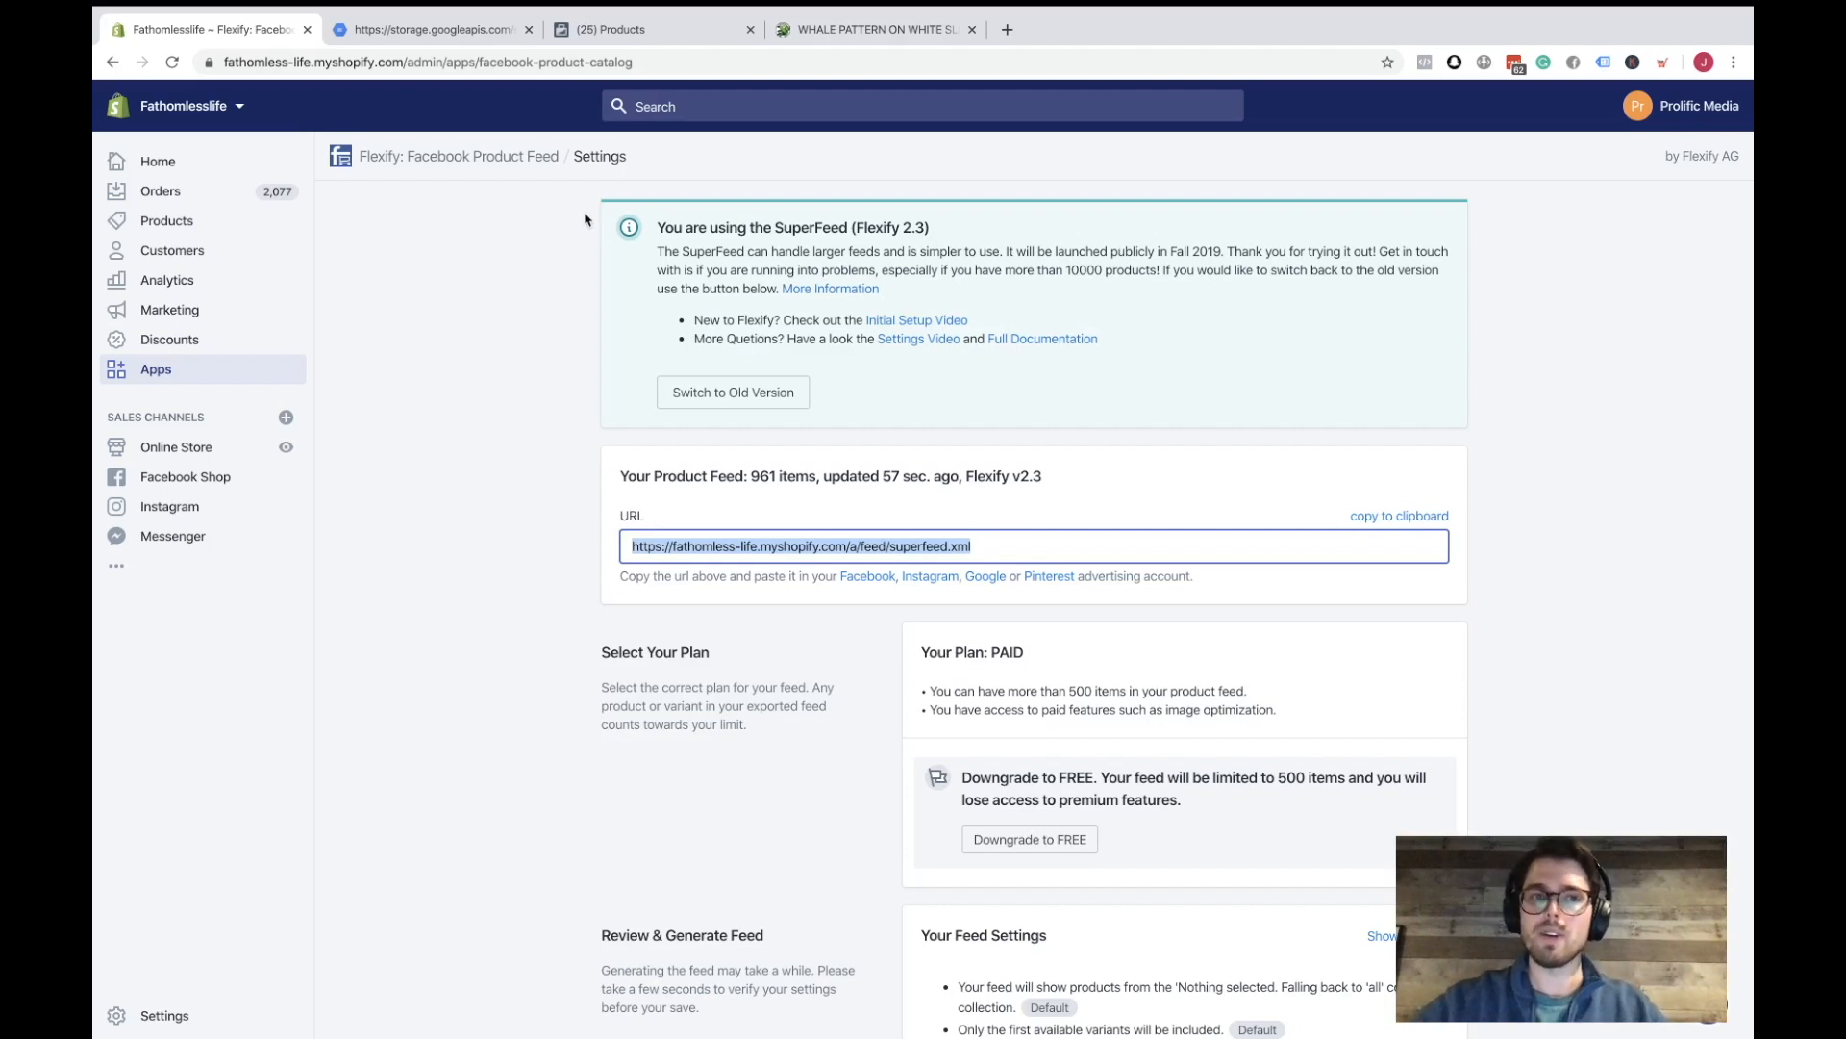
# - Return to the Facebook catalog tab to review the feed upload results
pyautogui.click(635, 28)
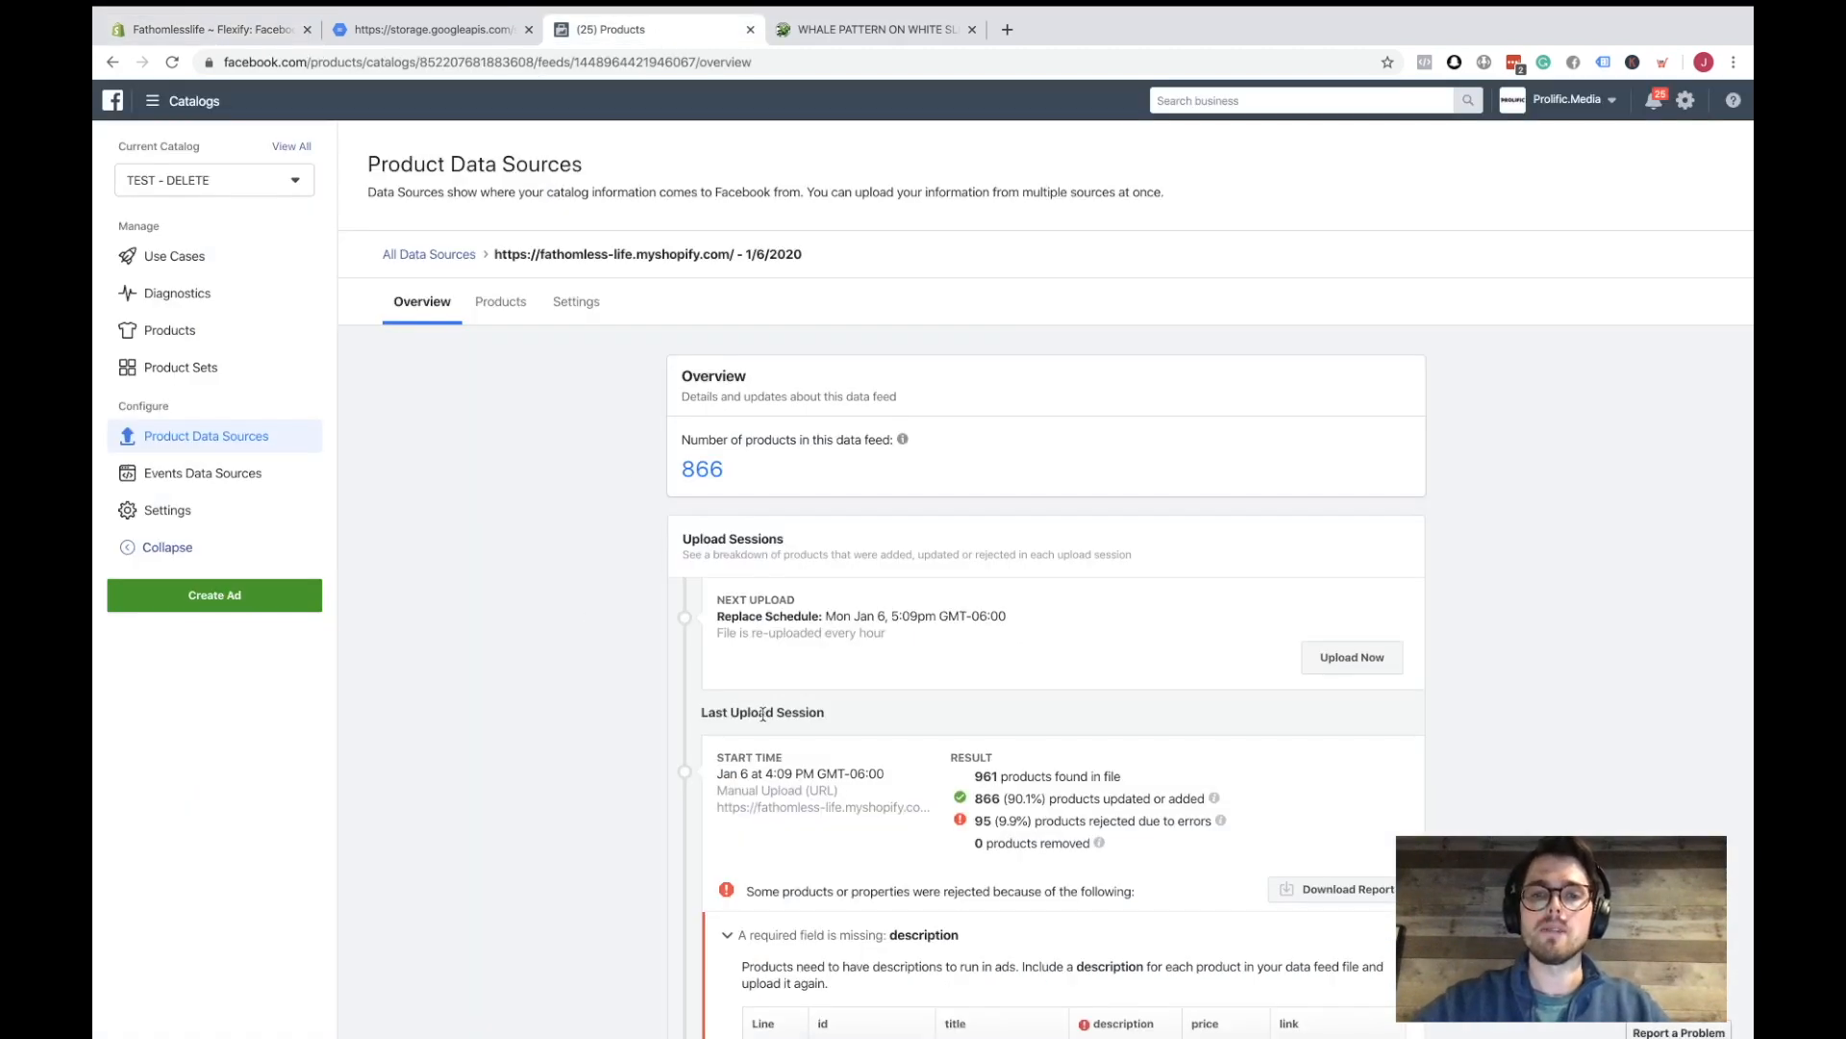
pyautogui.scroll(-2, 924, 700)
pyautogui.scroll(-2, 952, 678)
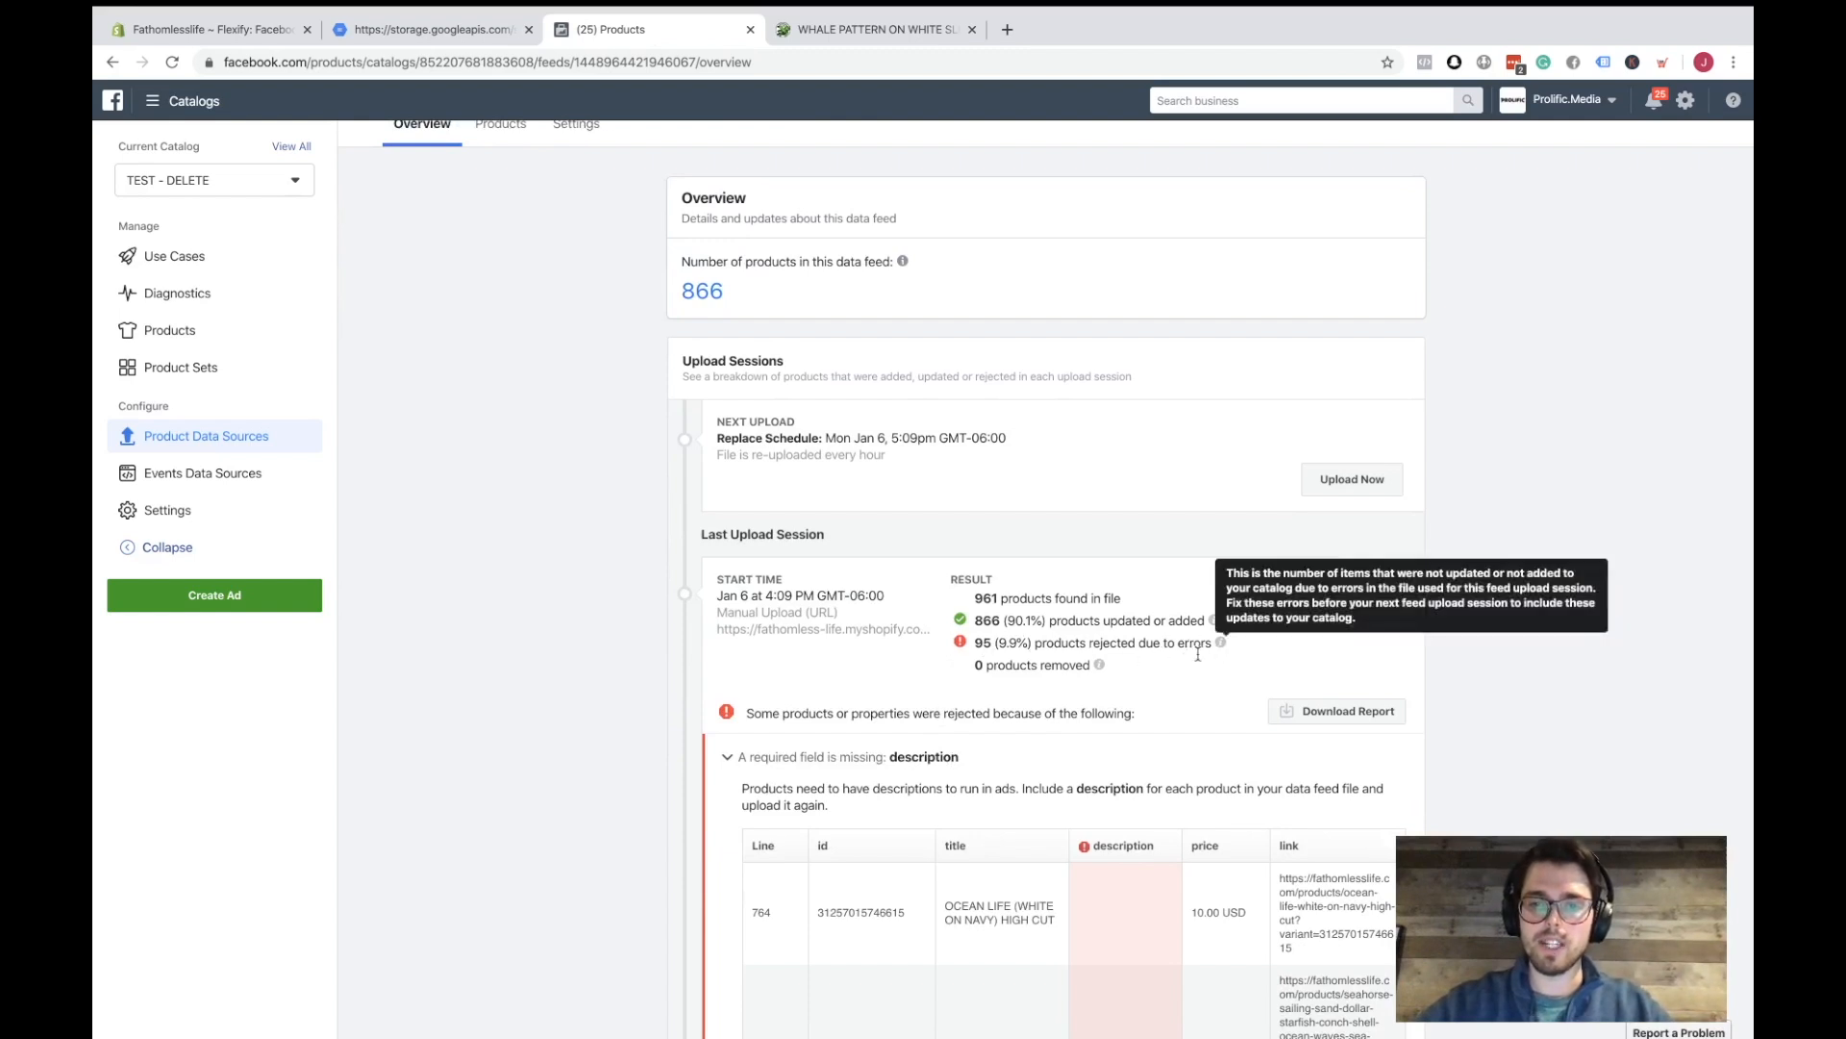
pyautogui.scroll(-2, 1141, 678)
pyautogui.scroll(-3, 1140, 677)
pyautogui.scroll(-2, 1141, 677)
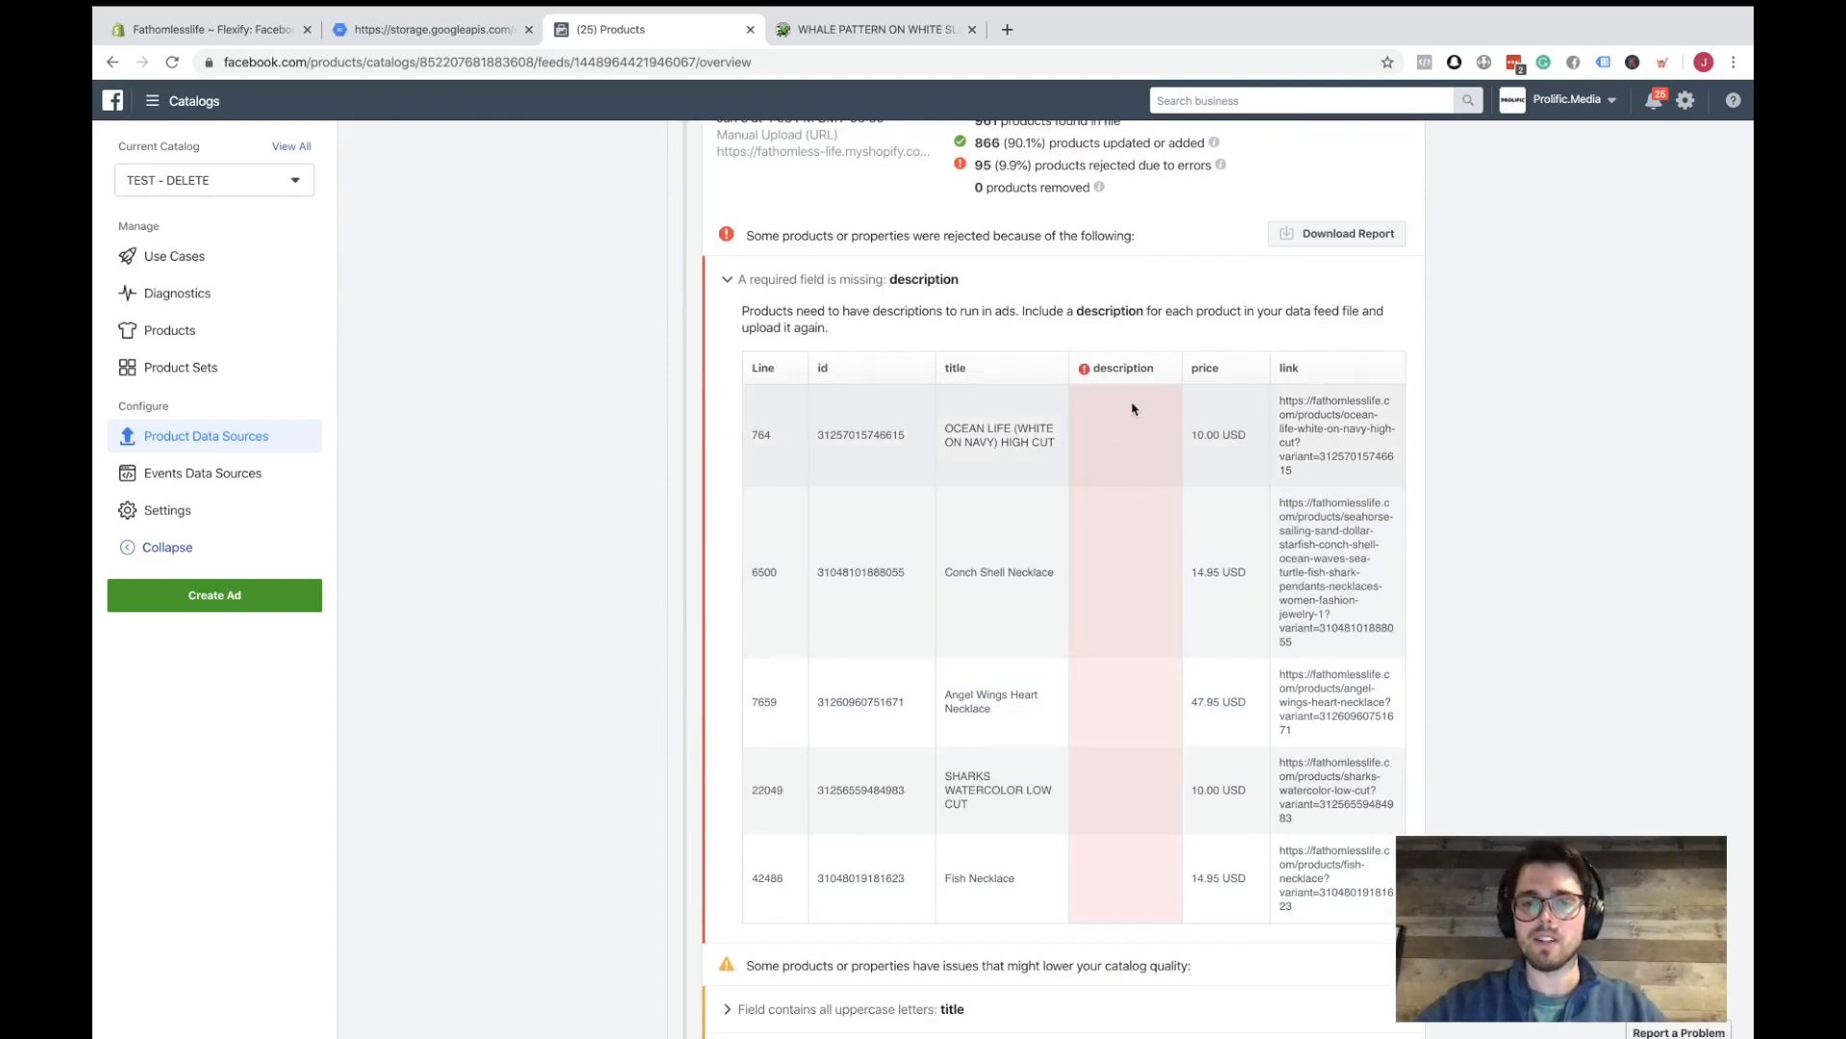
pyautogui.scroll(10, 1110, 514)
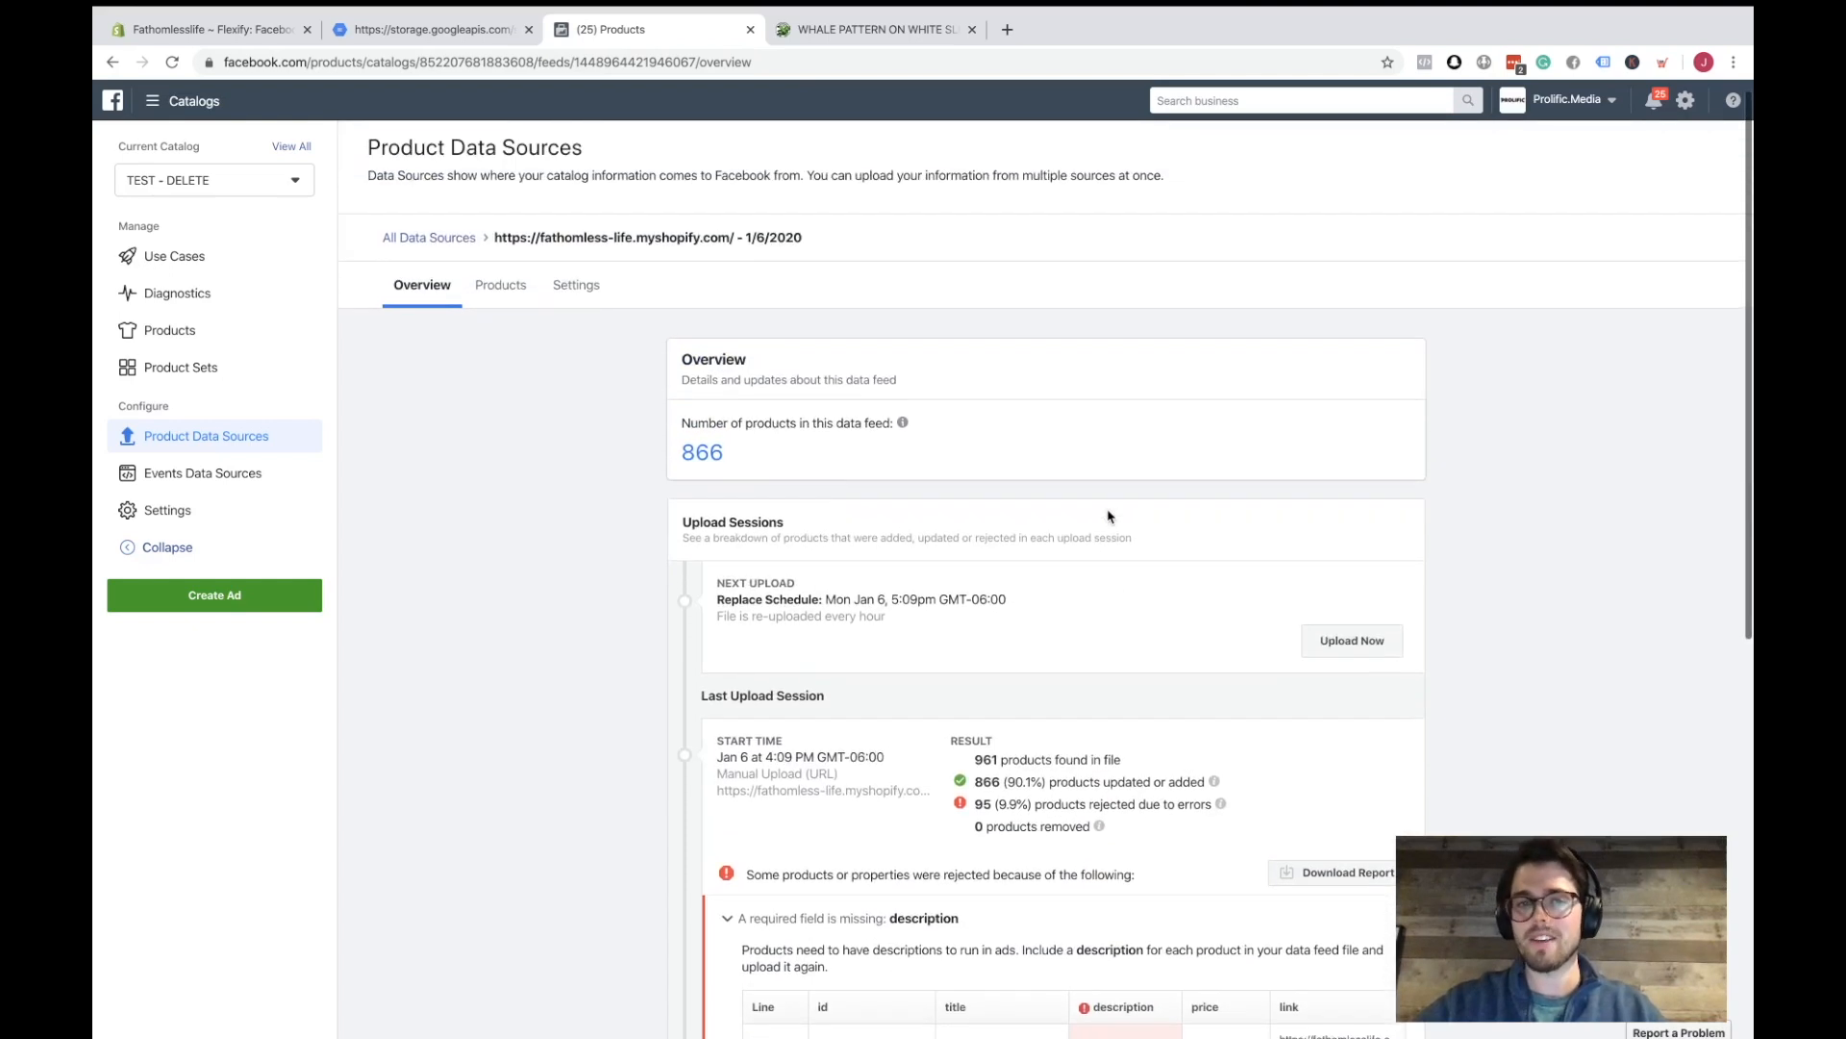
pyautogui.scroll(1, 1109, 516)
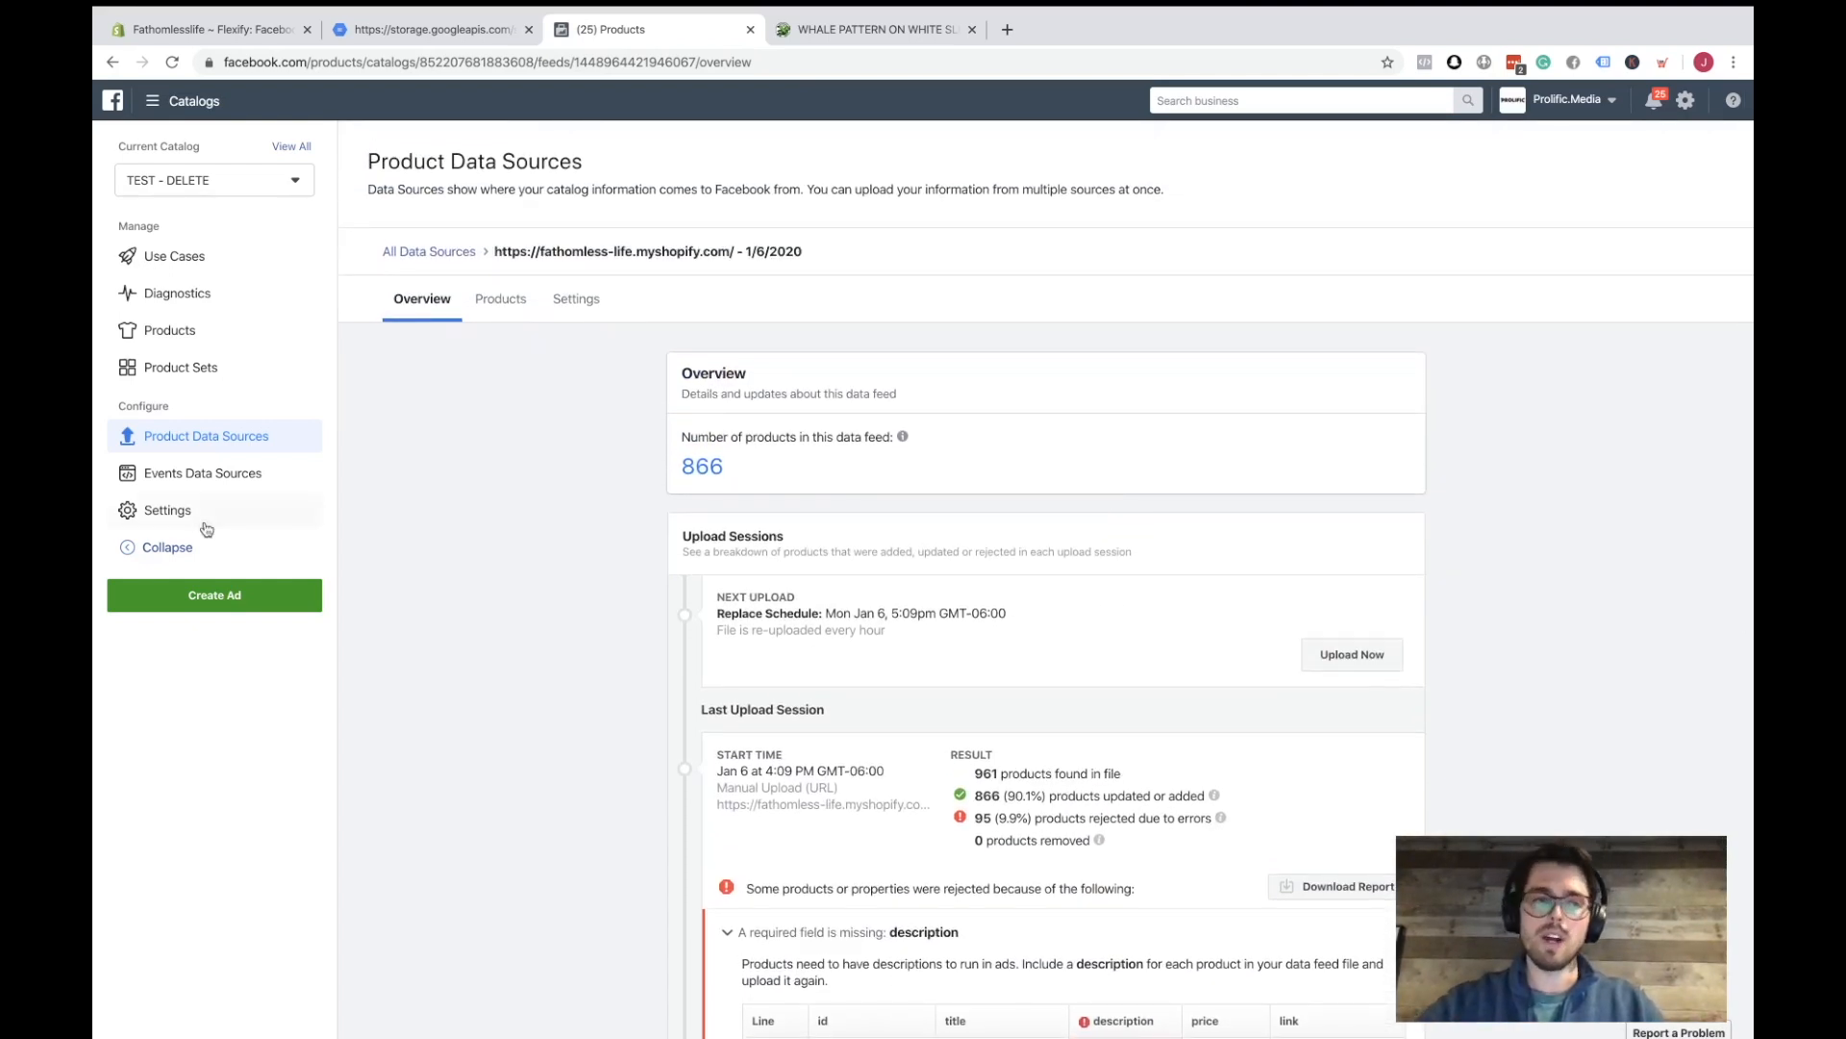
# - Connect the TEST DELETE pixel to the catalog as its tracking events data source and save
pyautogui.click(225, 481)
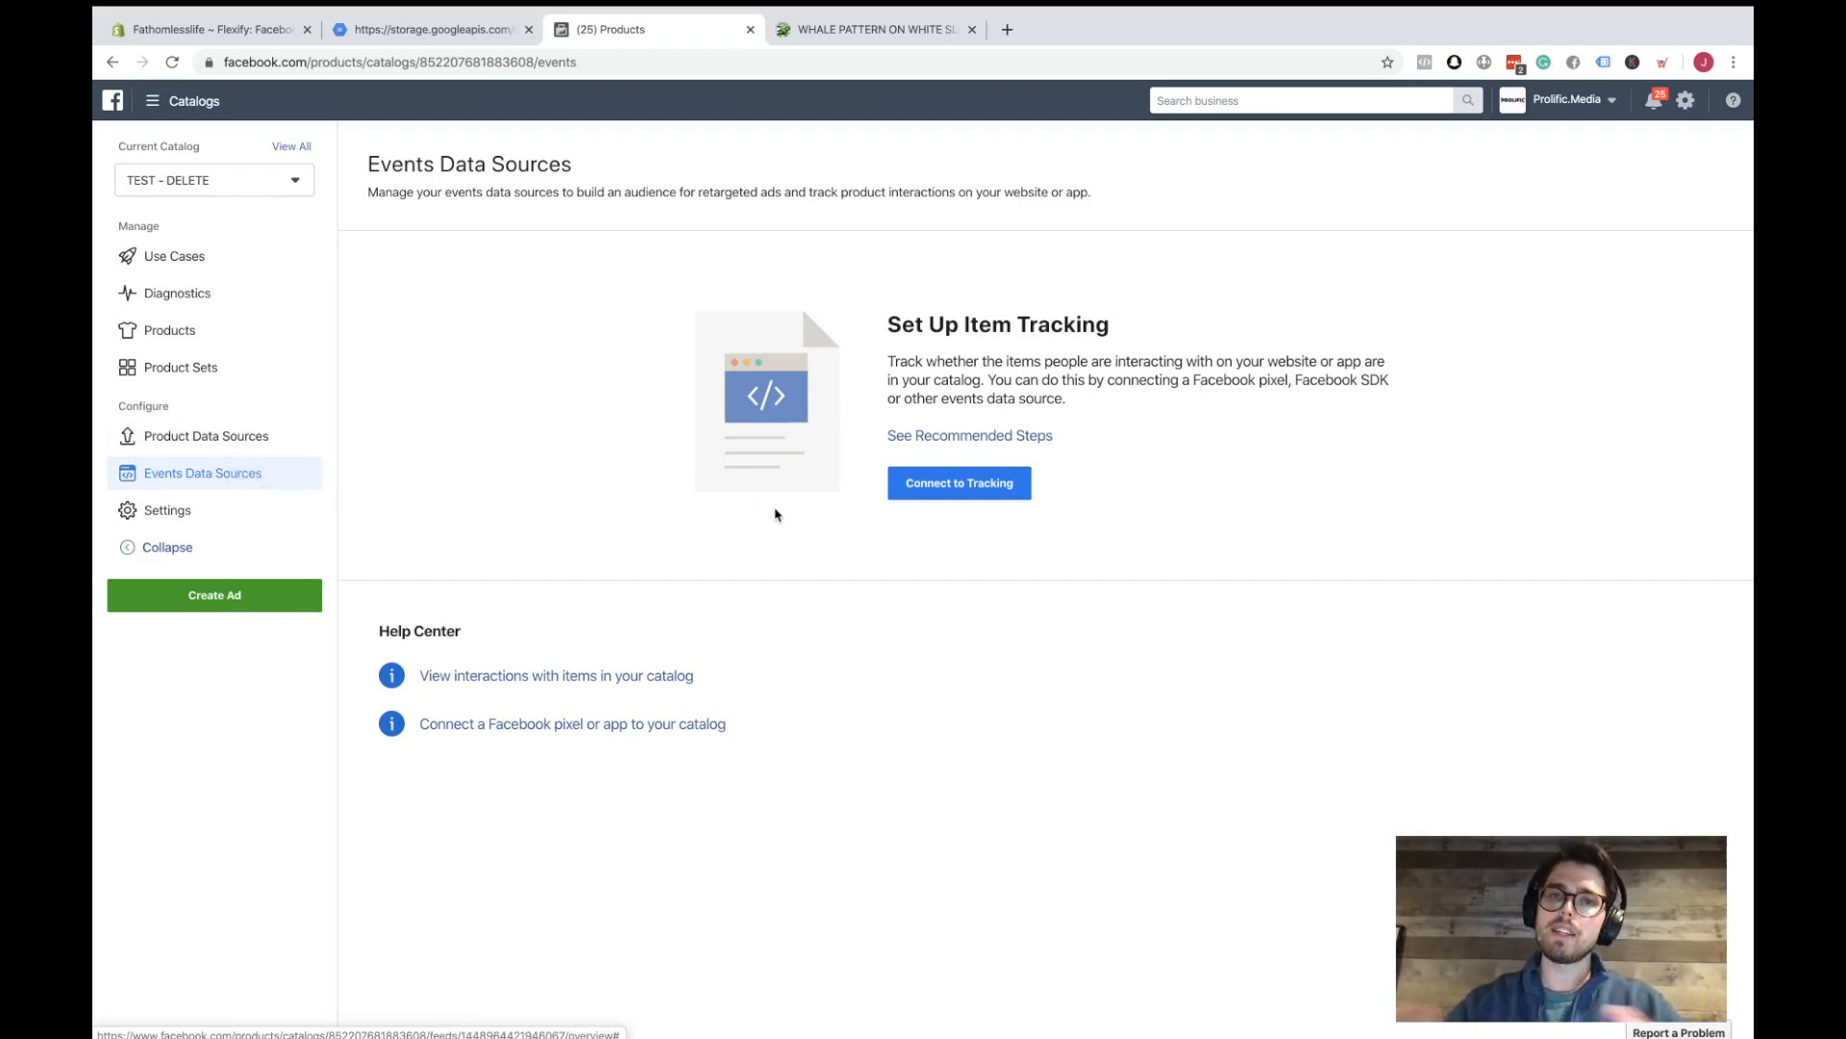
pyautogui.click(938, 481)
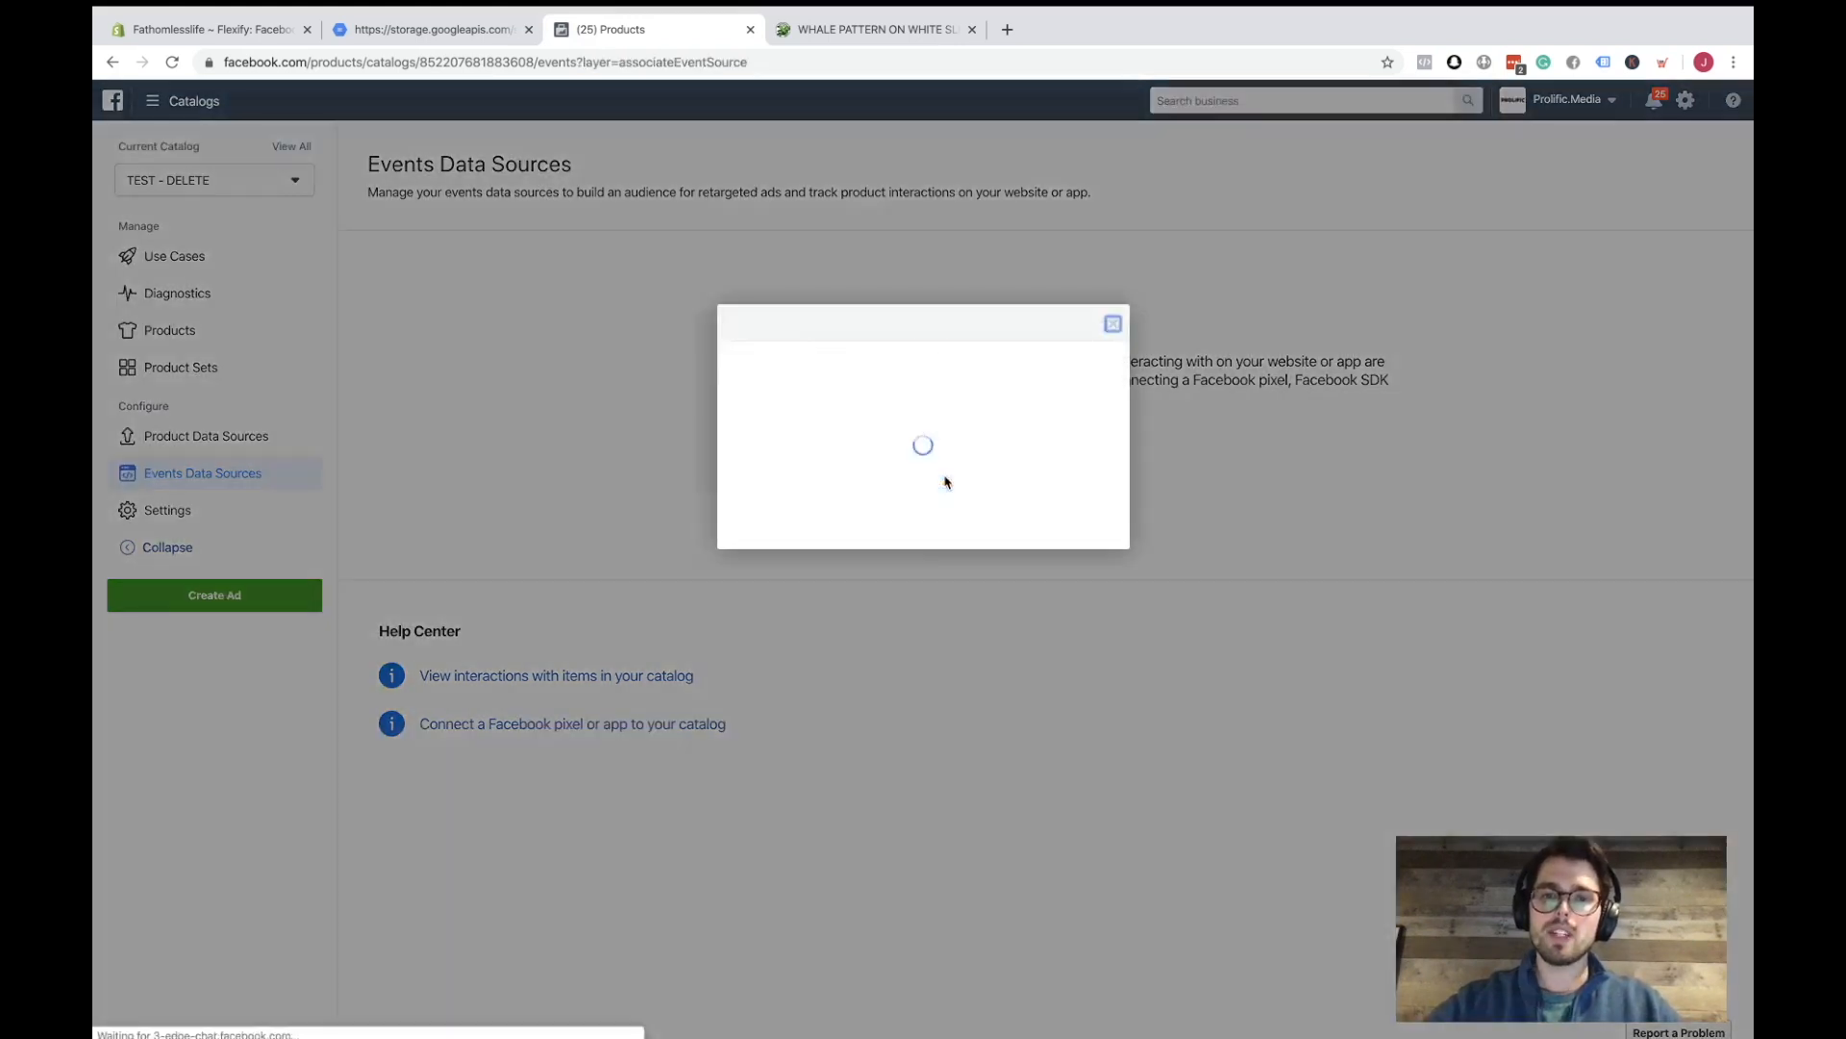
pyautogui.click(725, 485)
pyautogui.write('test')
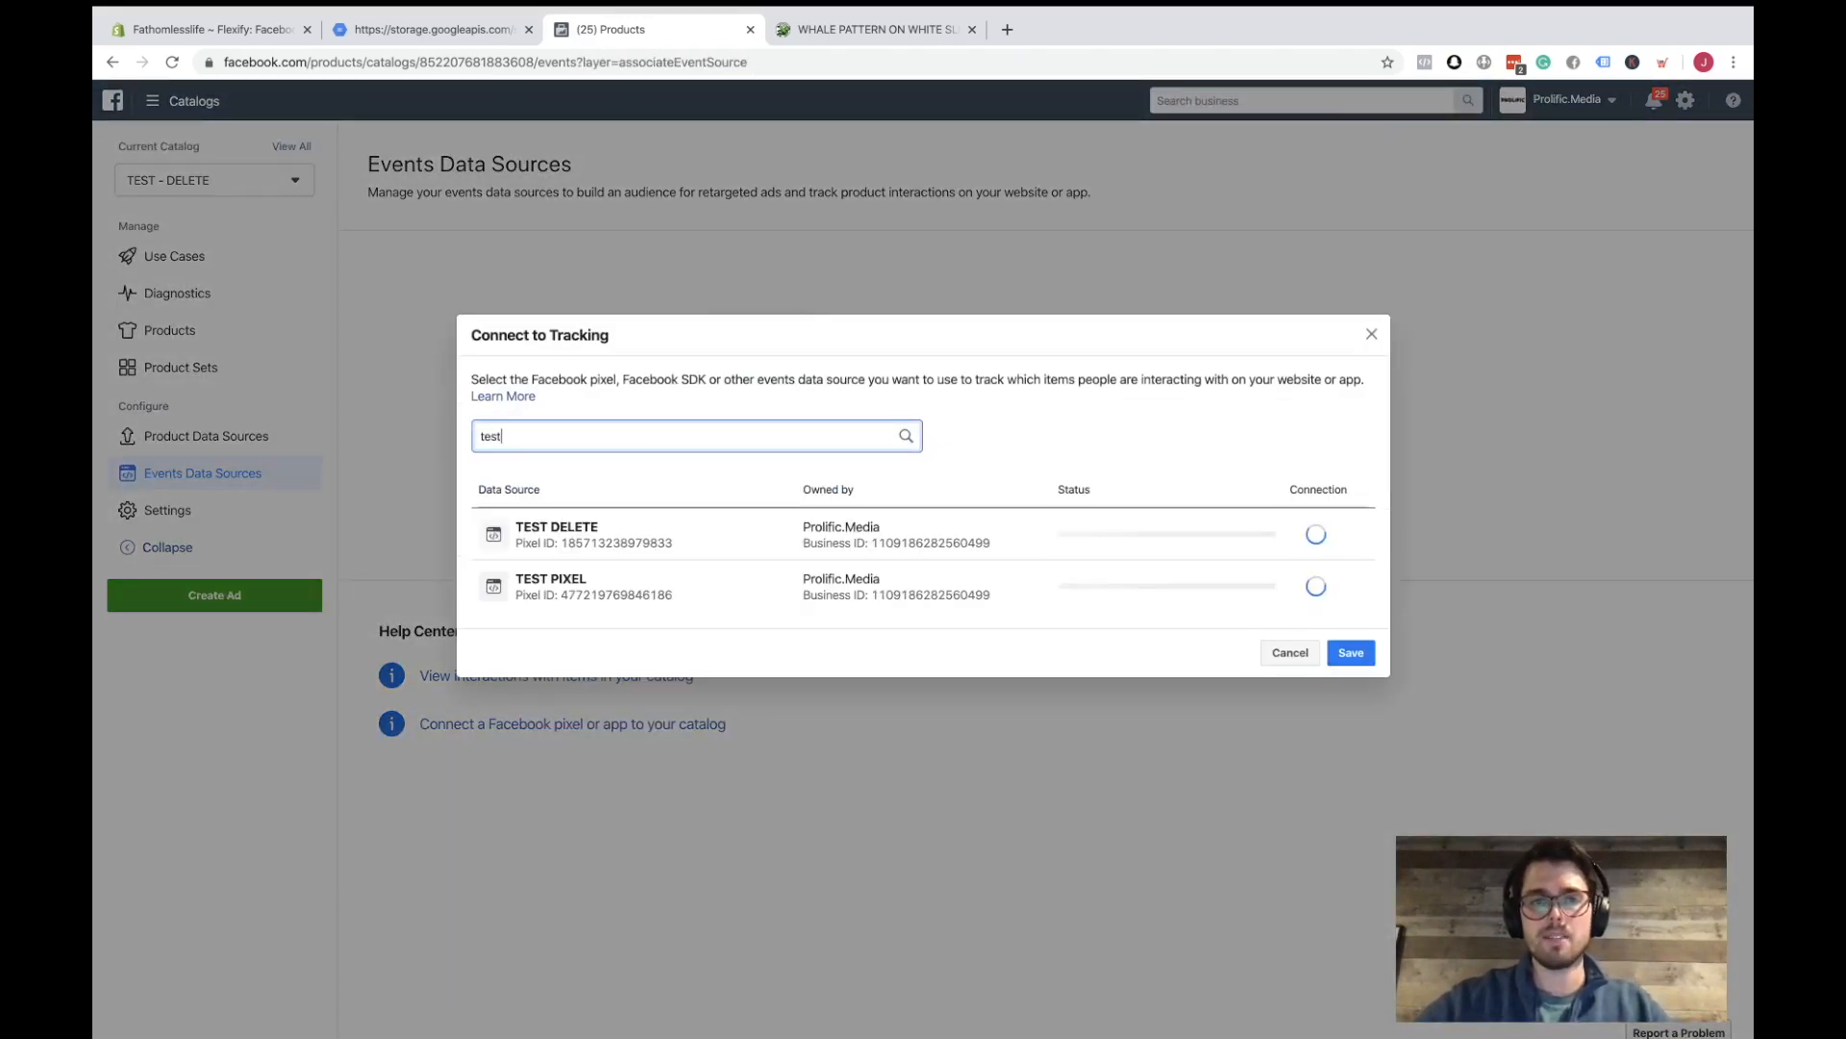
pyautogui.click(1314, 536)
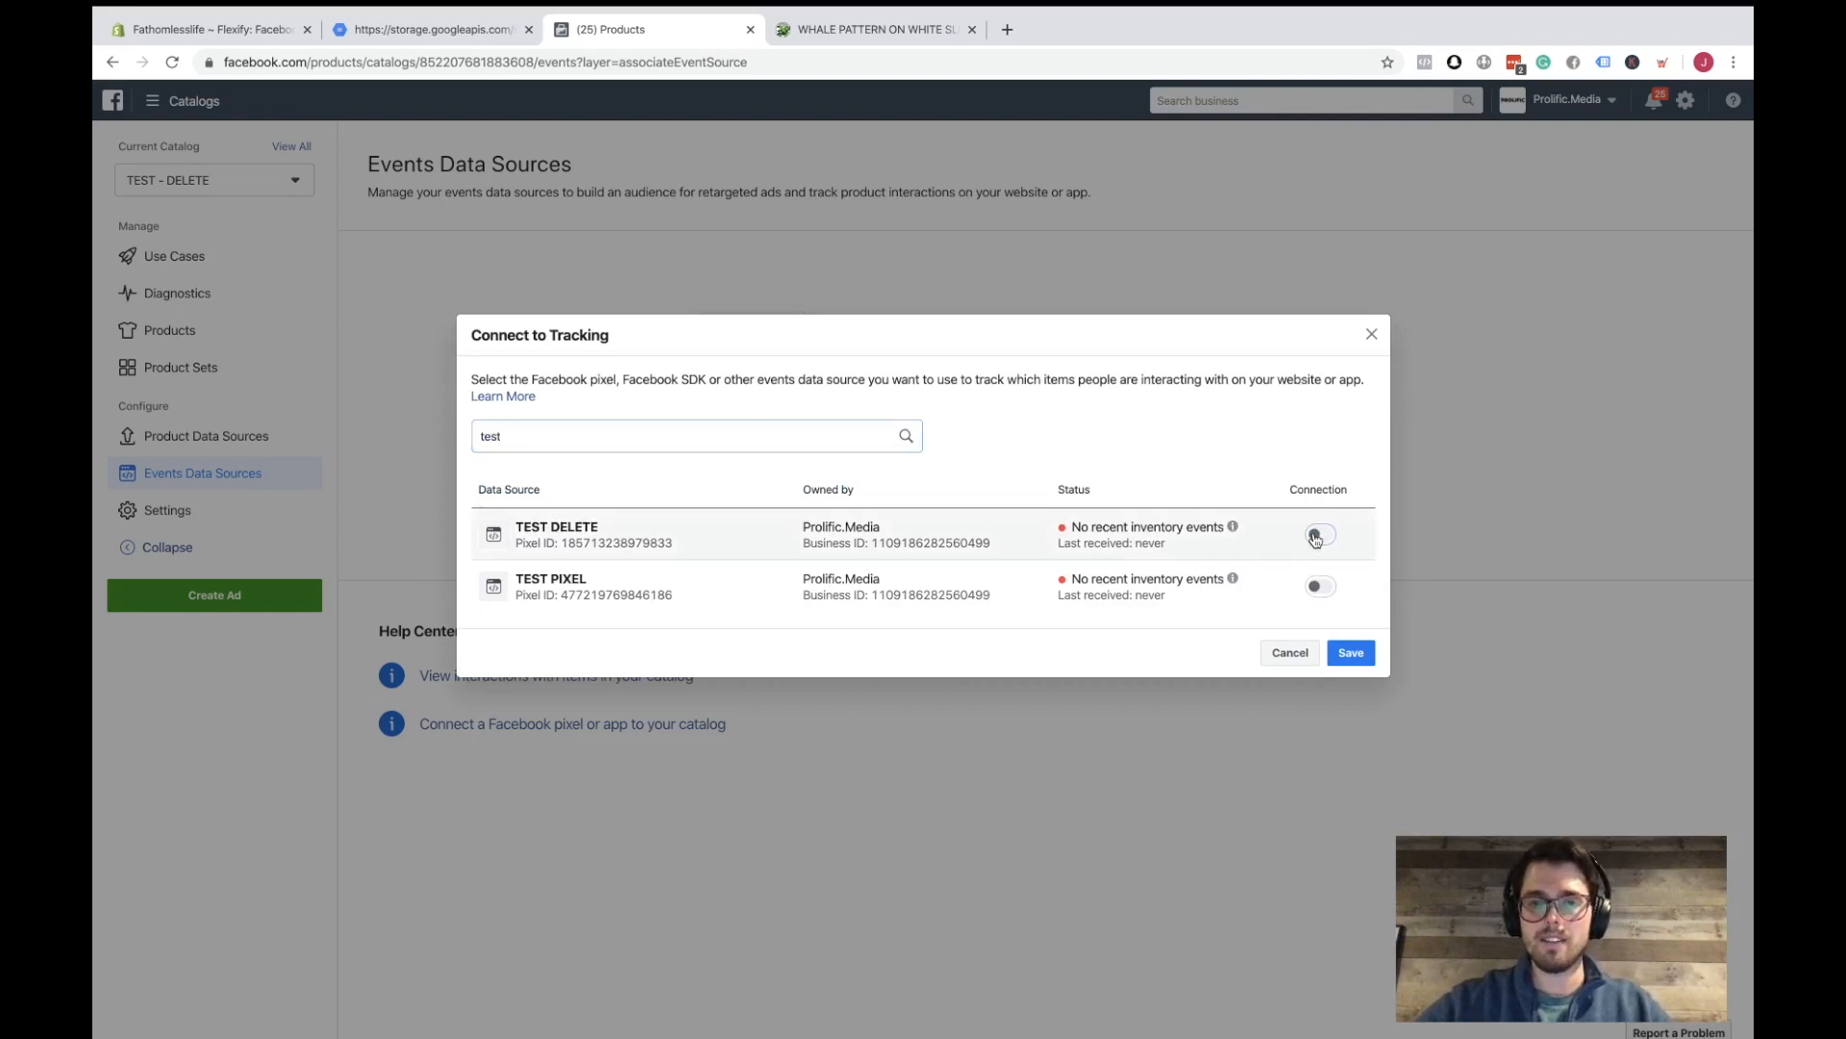
pyautogui.click(1351, 652)
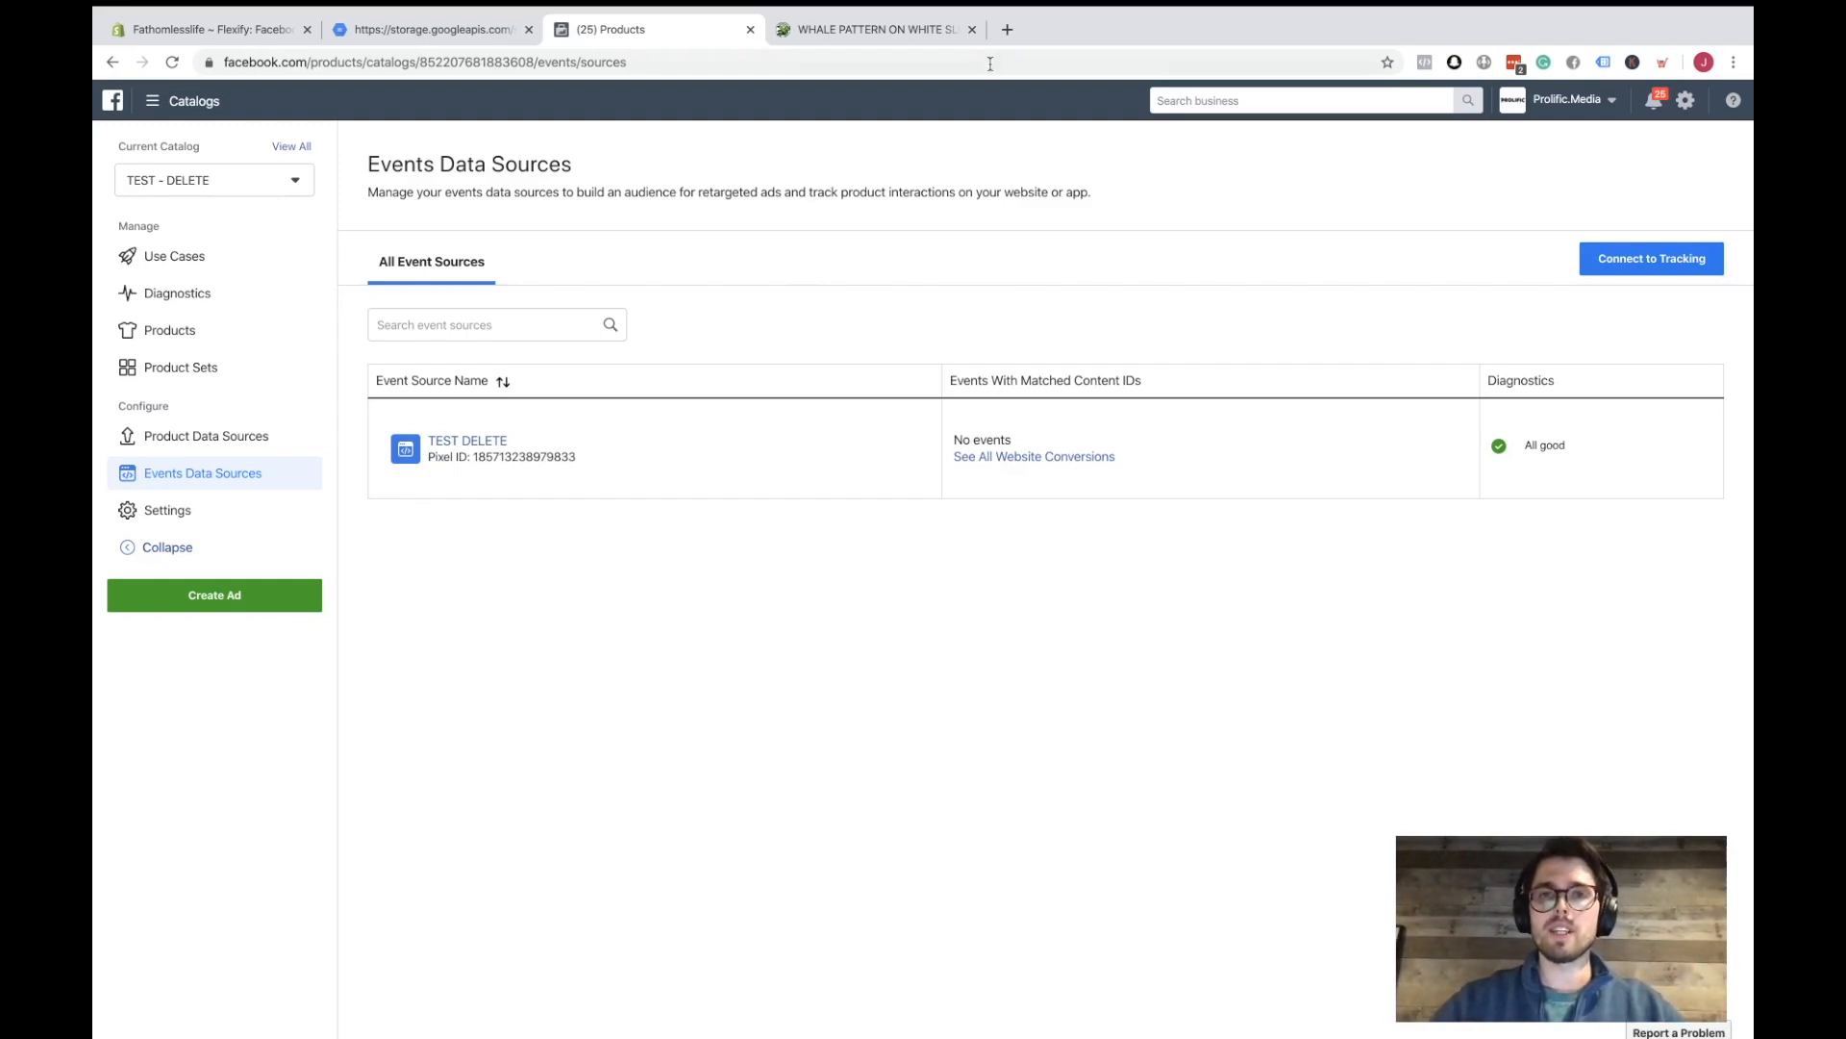
pyautogui.click(1007, 29)
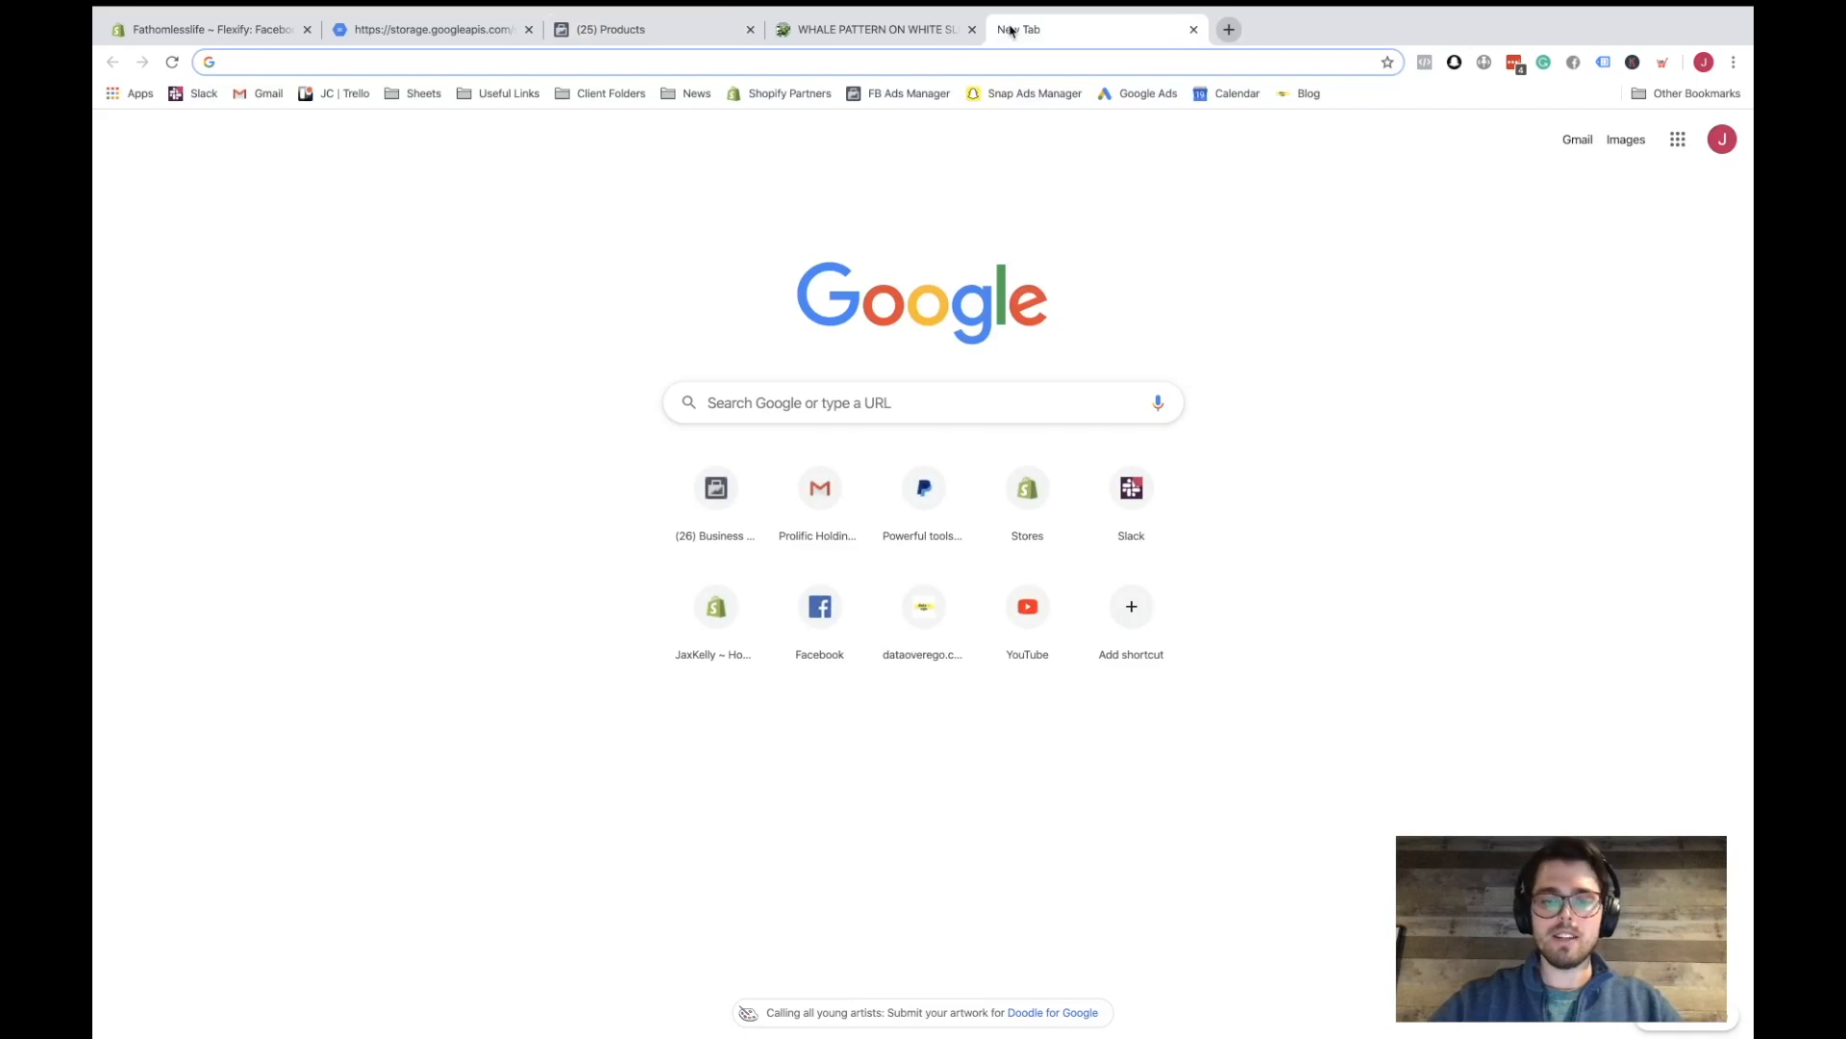
pyautogui.write('ikonick')
# - Search Google for ikonick, open the official Ikonick site and go to its Best Sellers collection
pyautogui.press('Return')
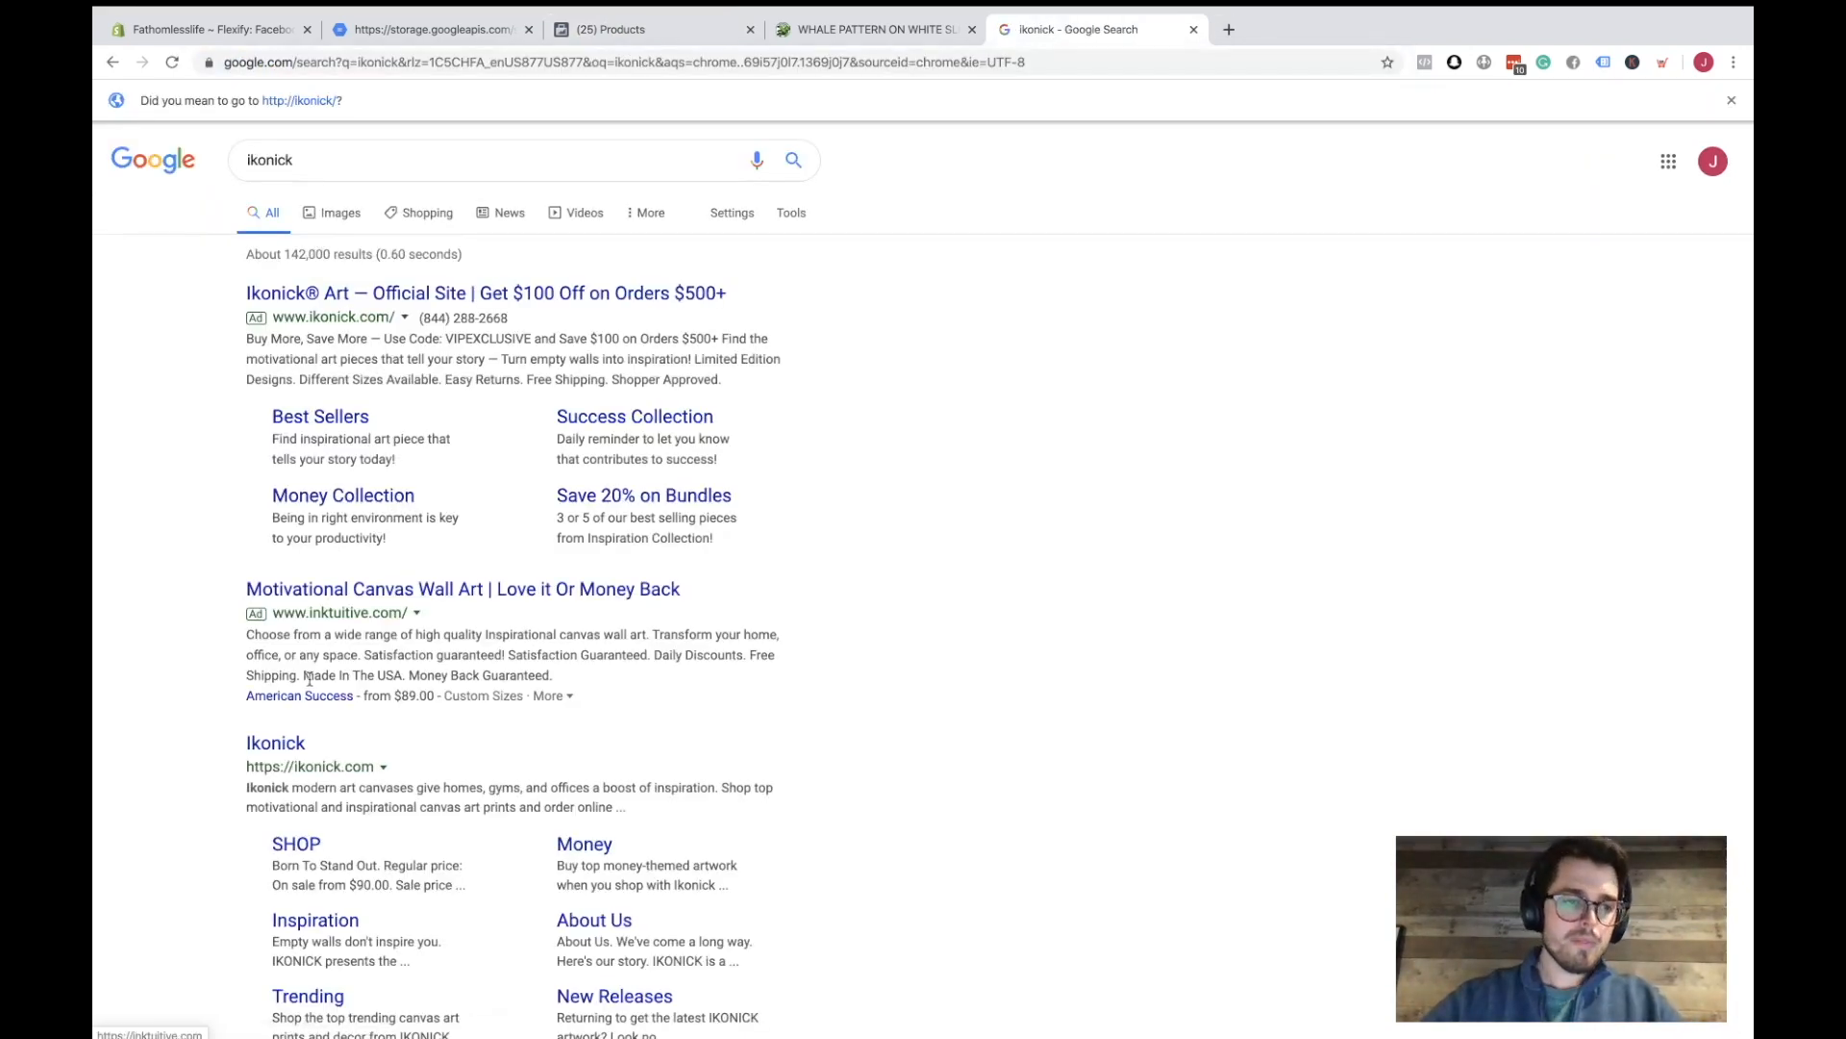
pyautogui.click(275, 742)
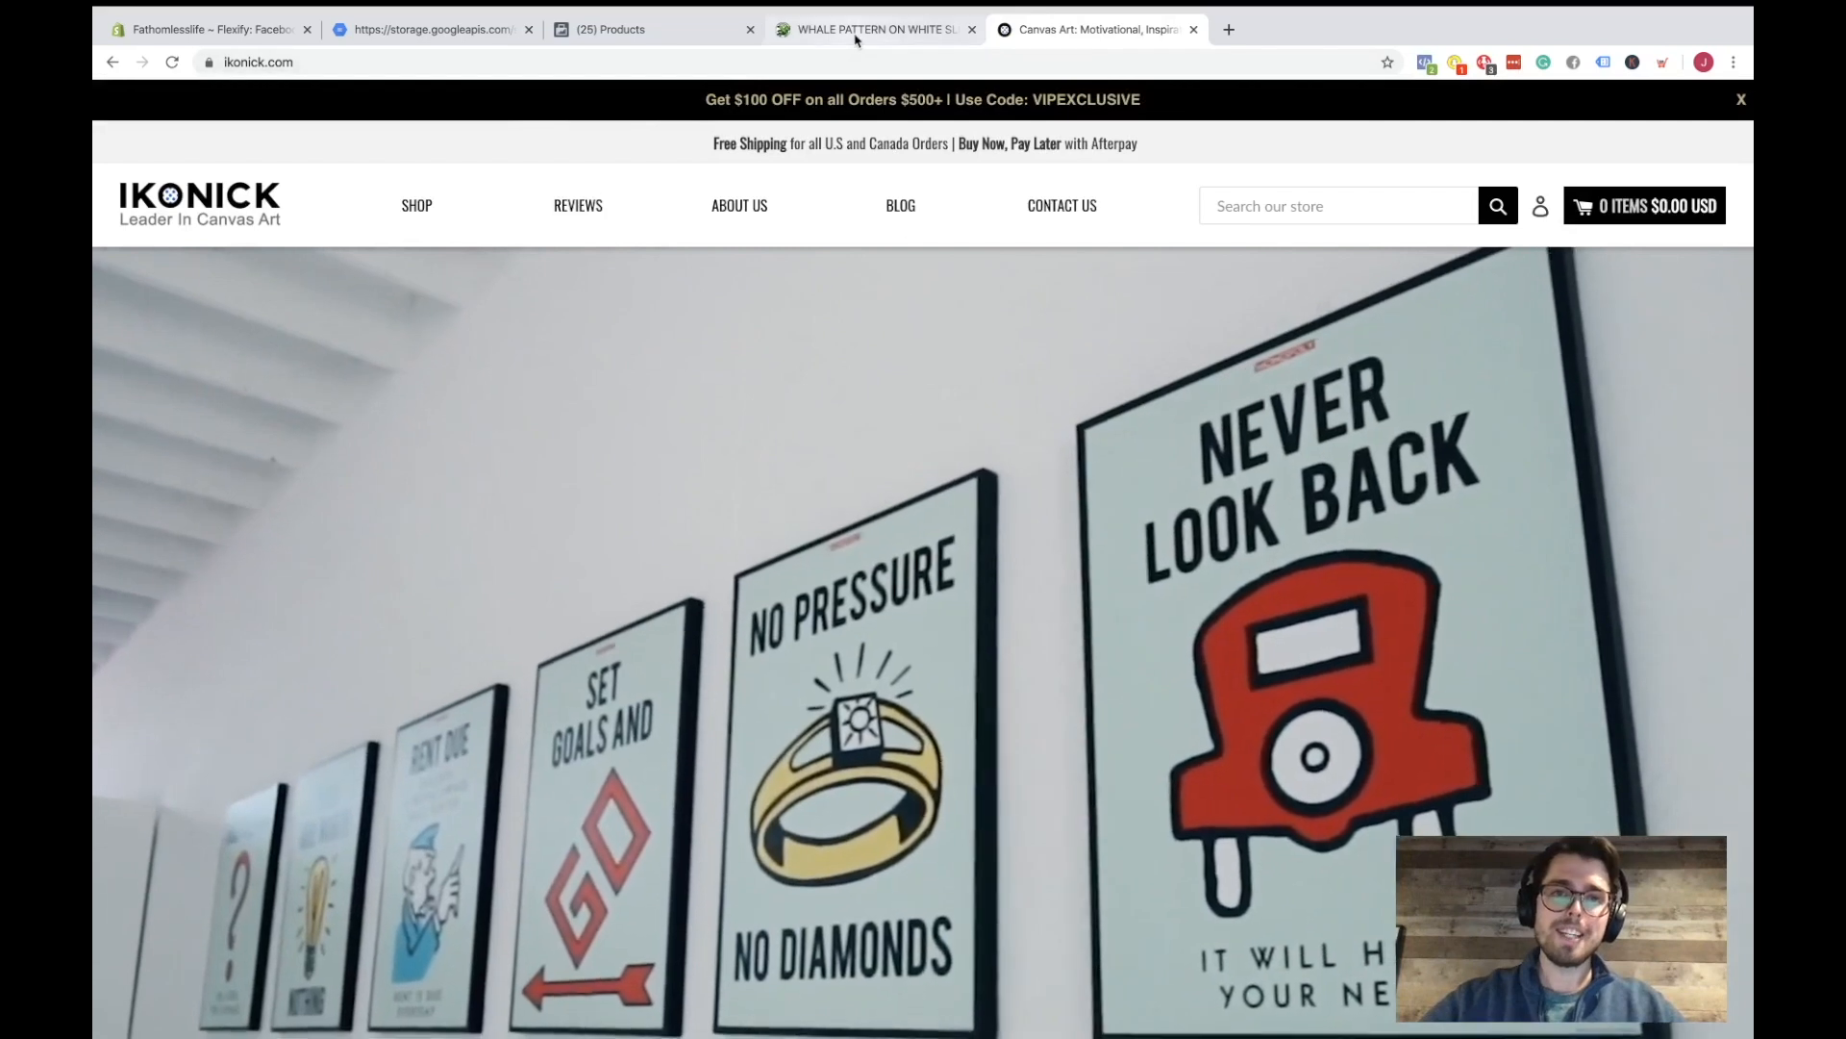
pyautogui.click(854, 30)
pyautogui.click(1096, 30)
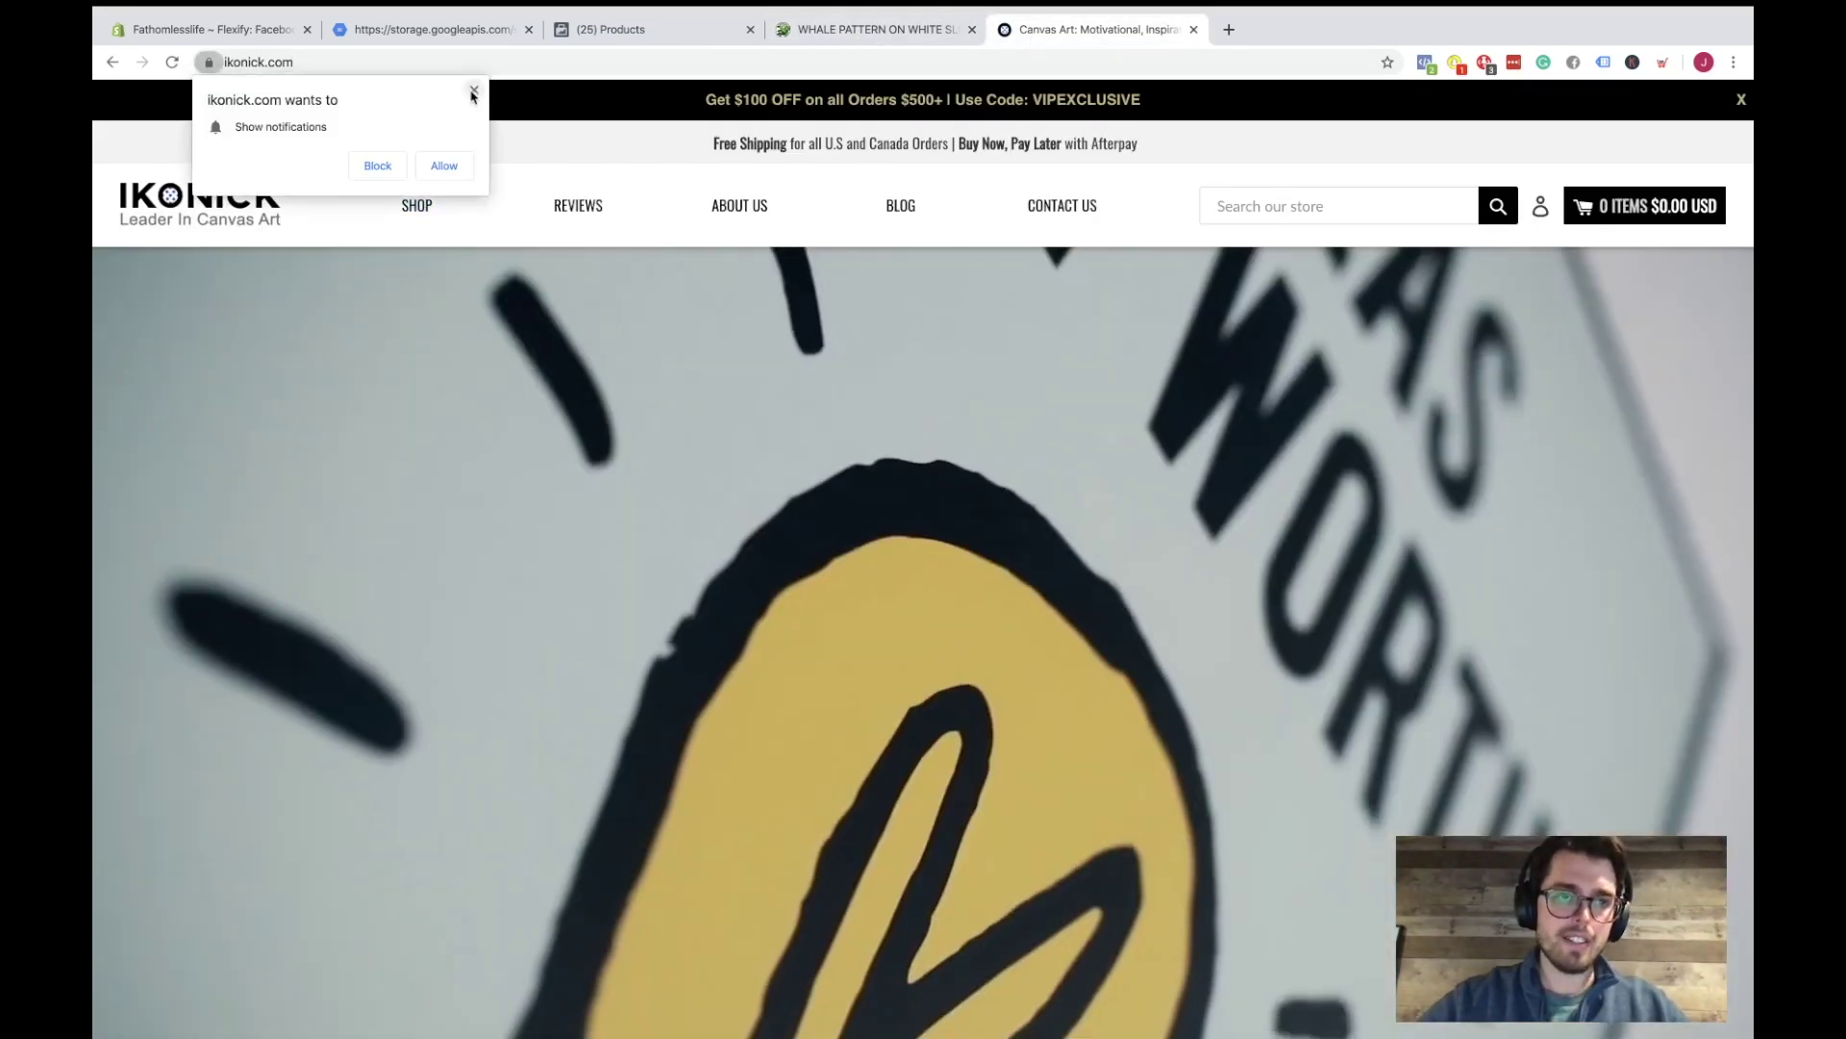
pyautogui.moveTo(416, 205)
pyautogui.click(393, 264)
pyautogui.click(385, 263)
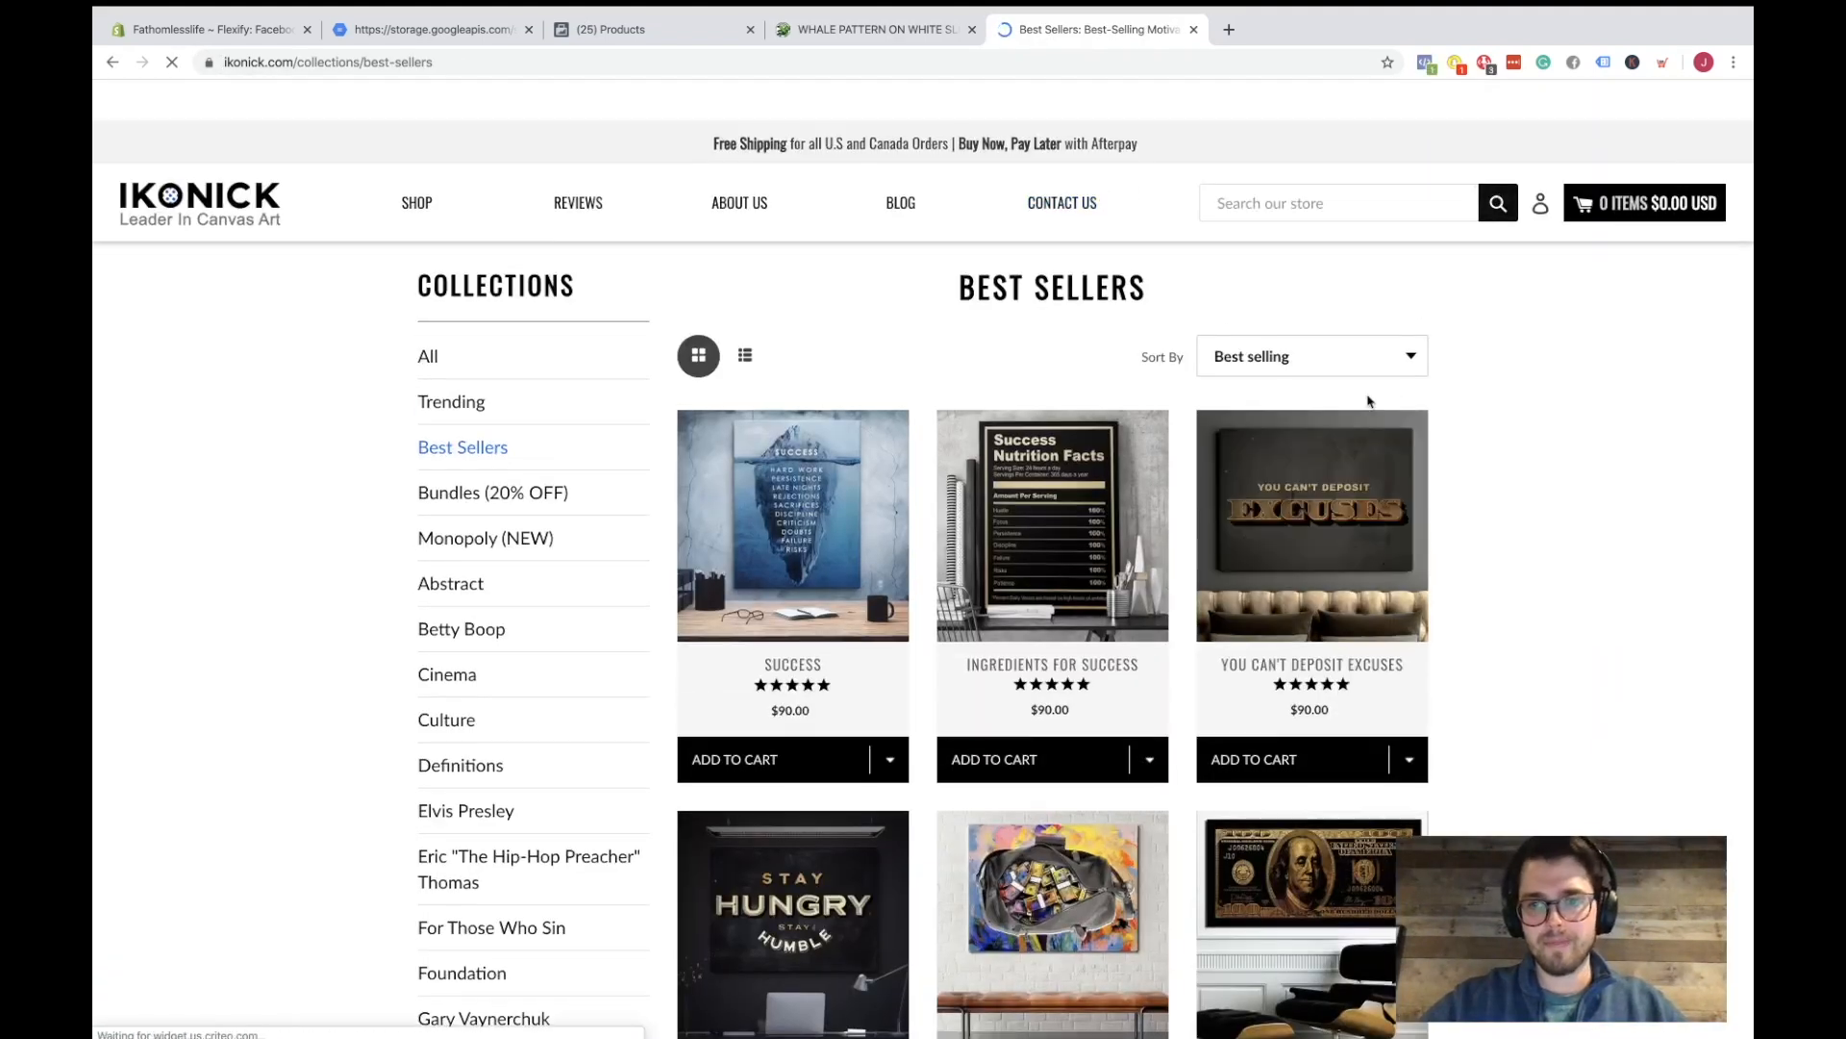
# - Open the You Can't Deposit Excuses canvas and confirm its ViewContent event in Facebook Pixel Helper
pyautogui.click(1312, 520)
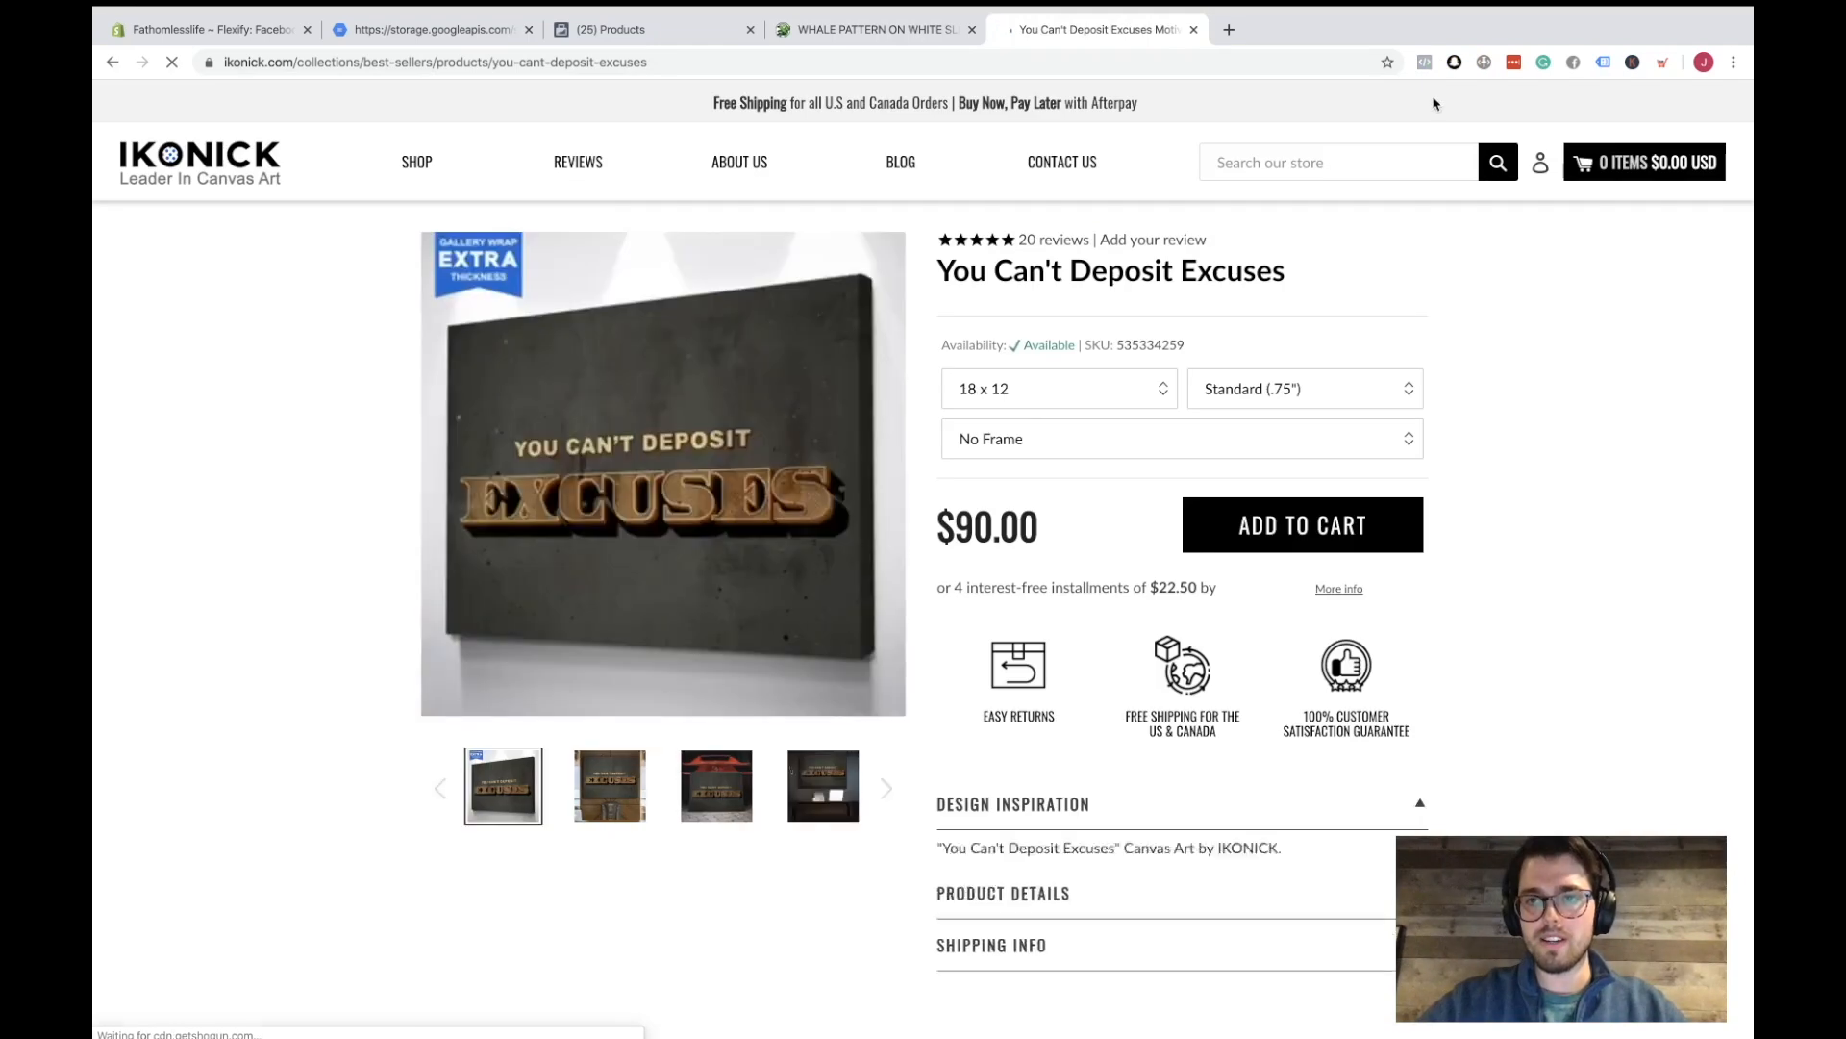
pyautogui.click(1427, 63)
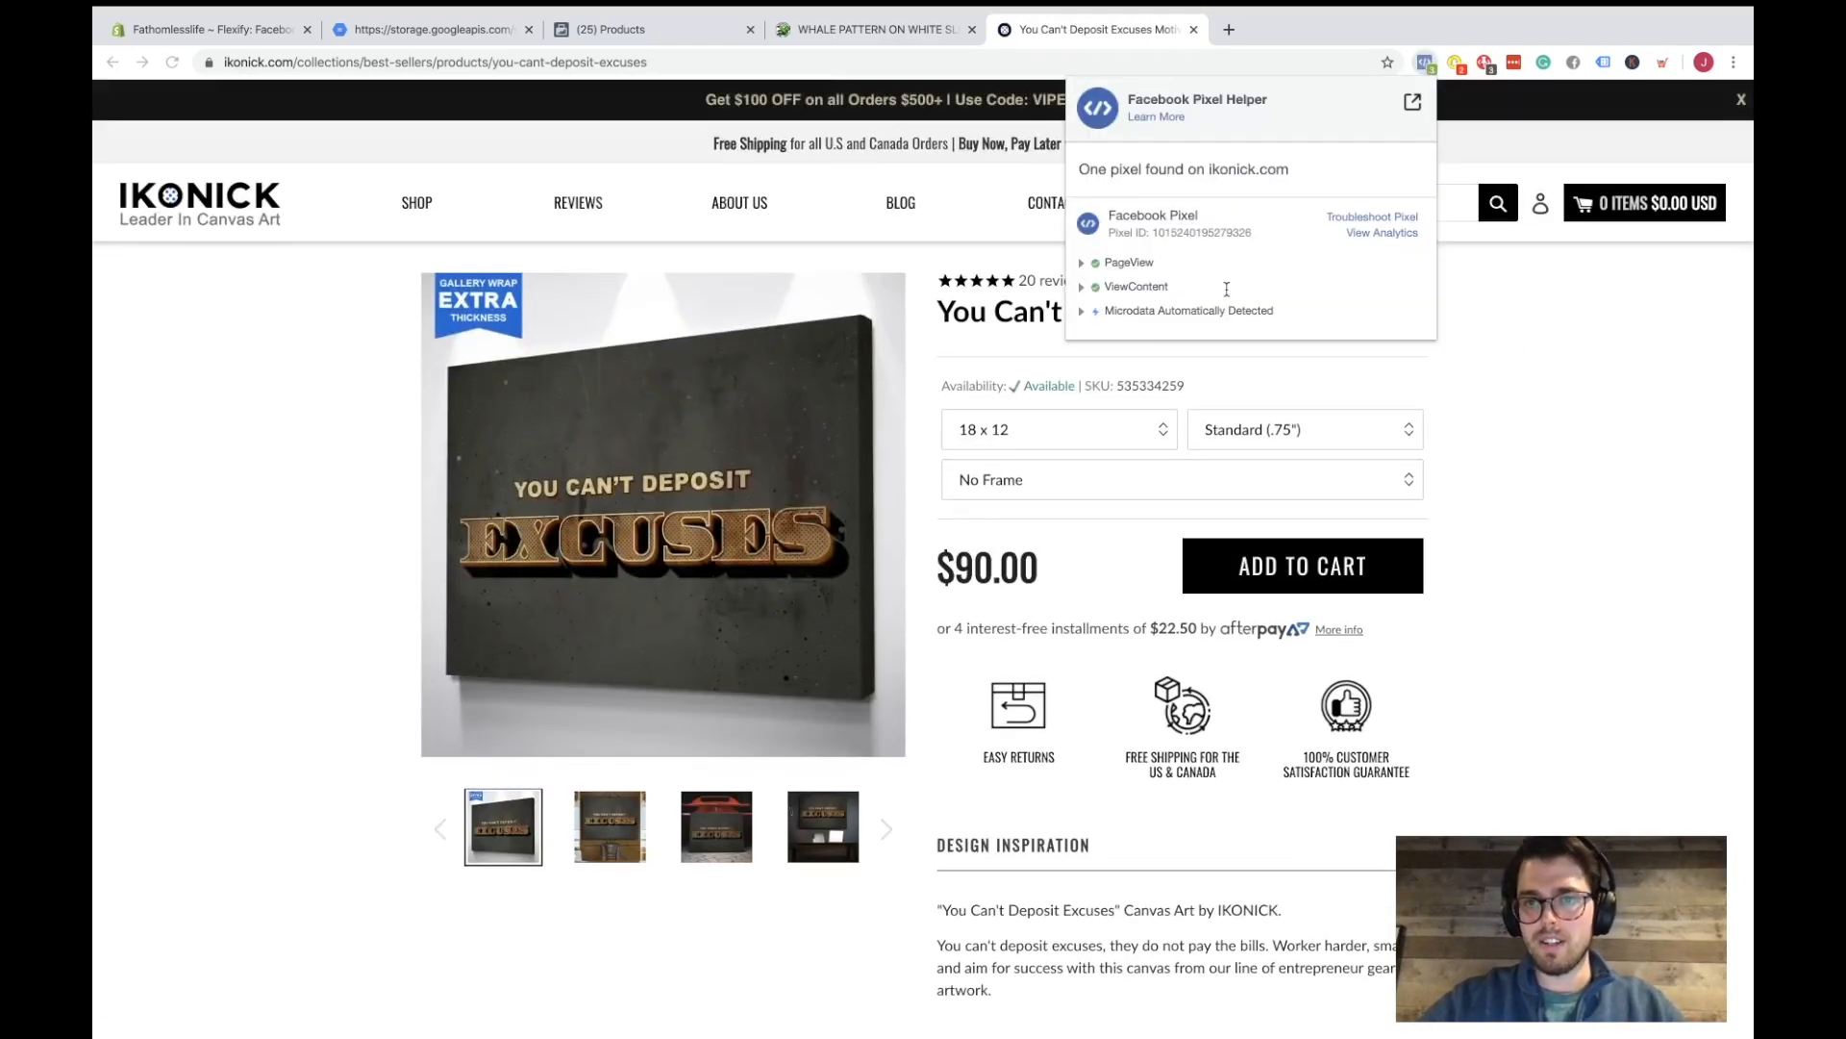
pyautogui.click(1138, 288)
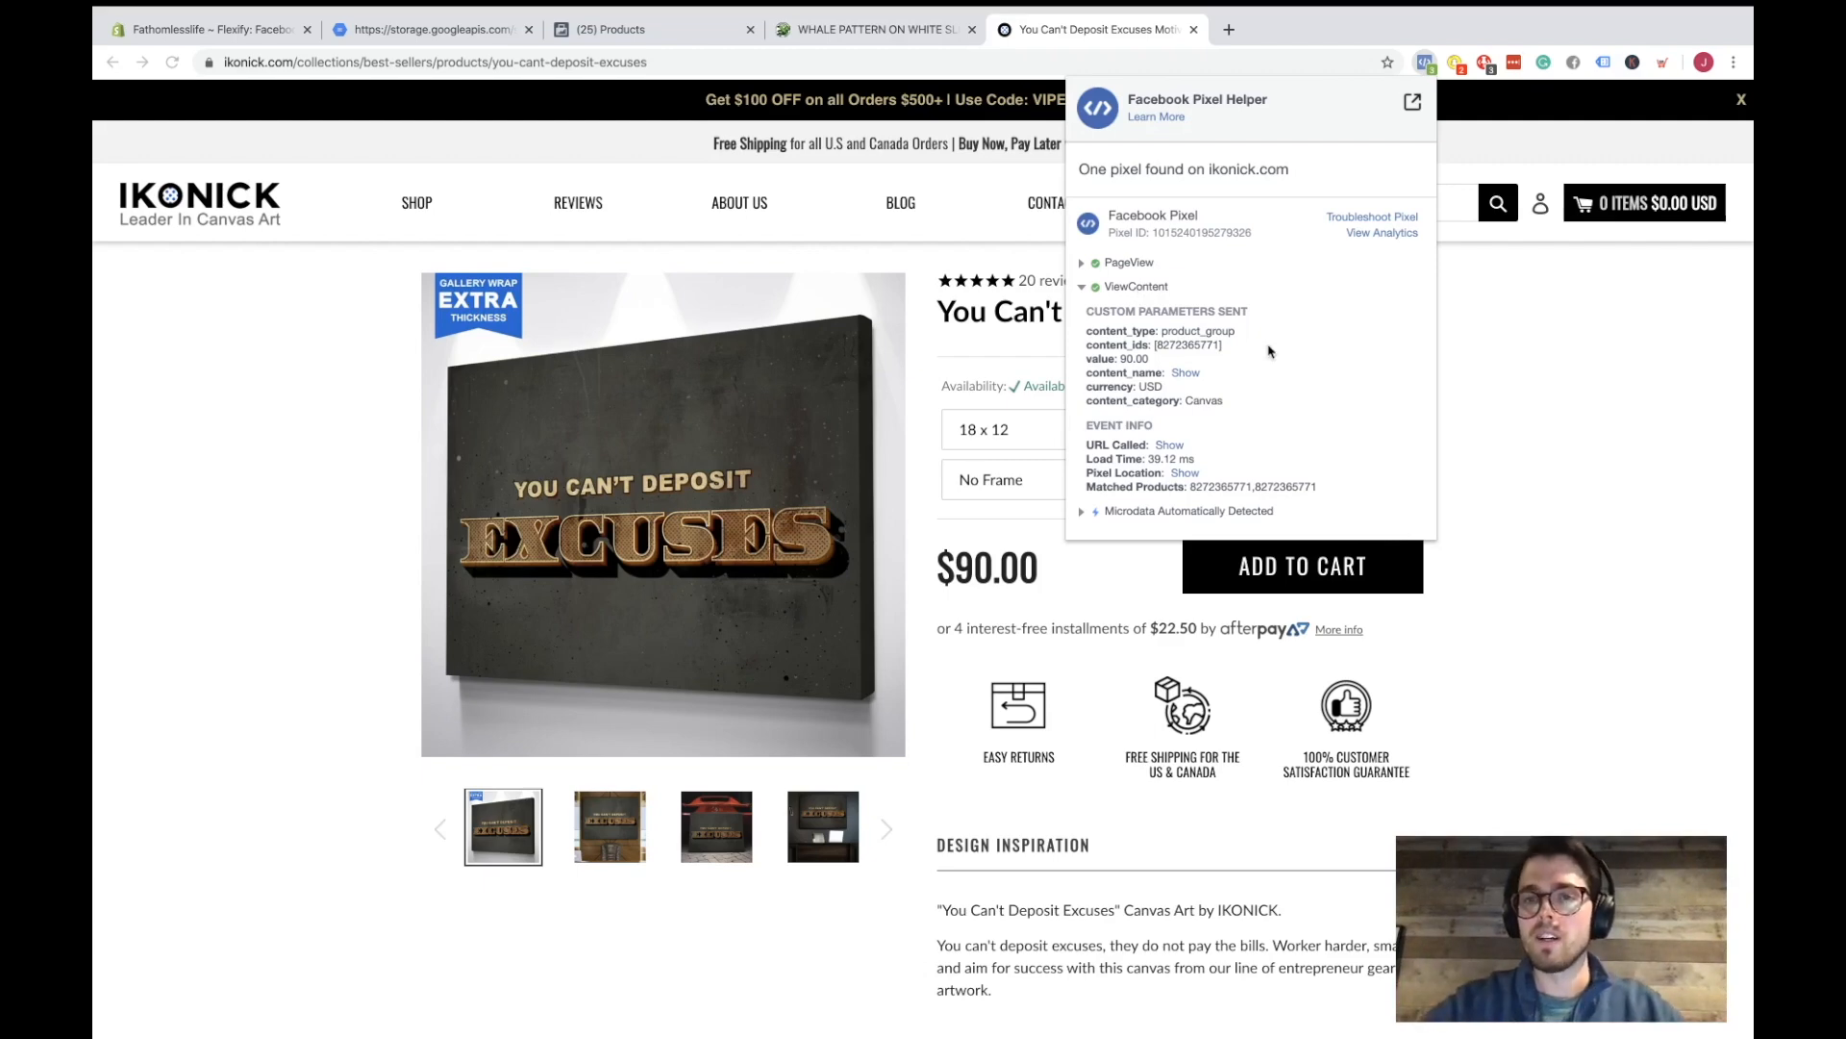
pyautogui.click(1505, 414)
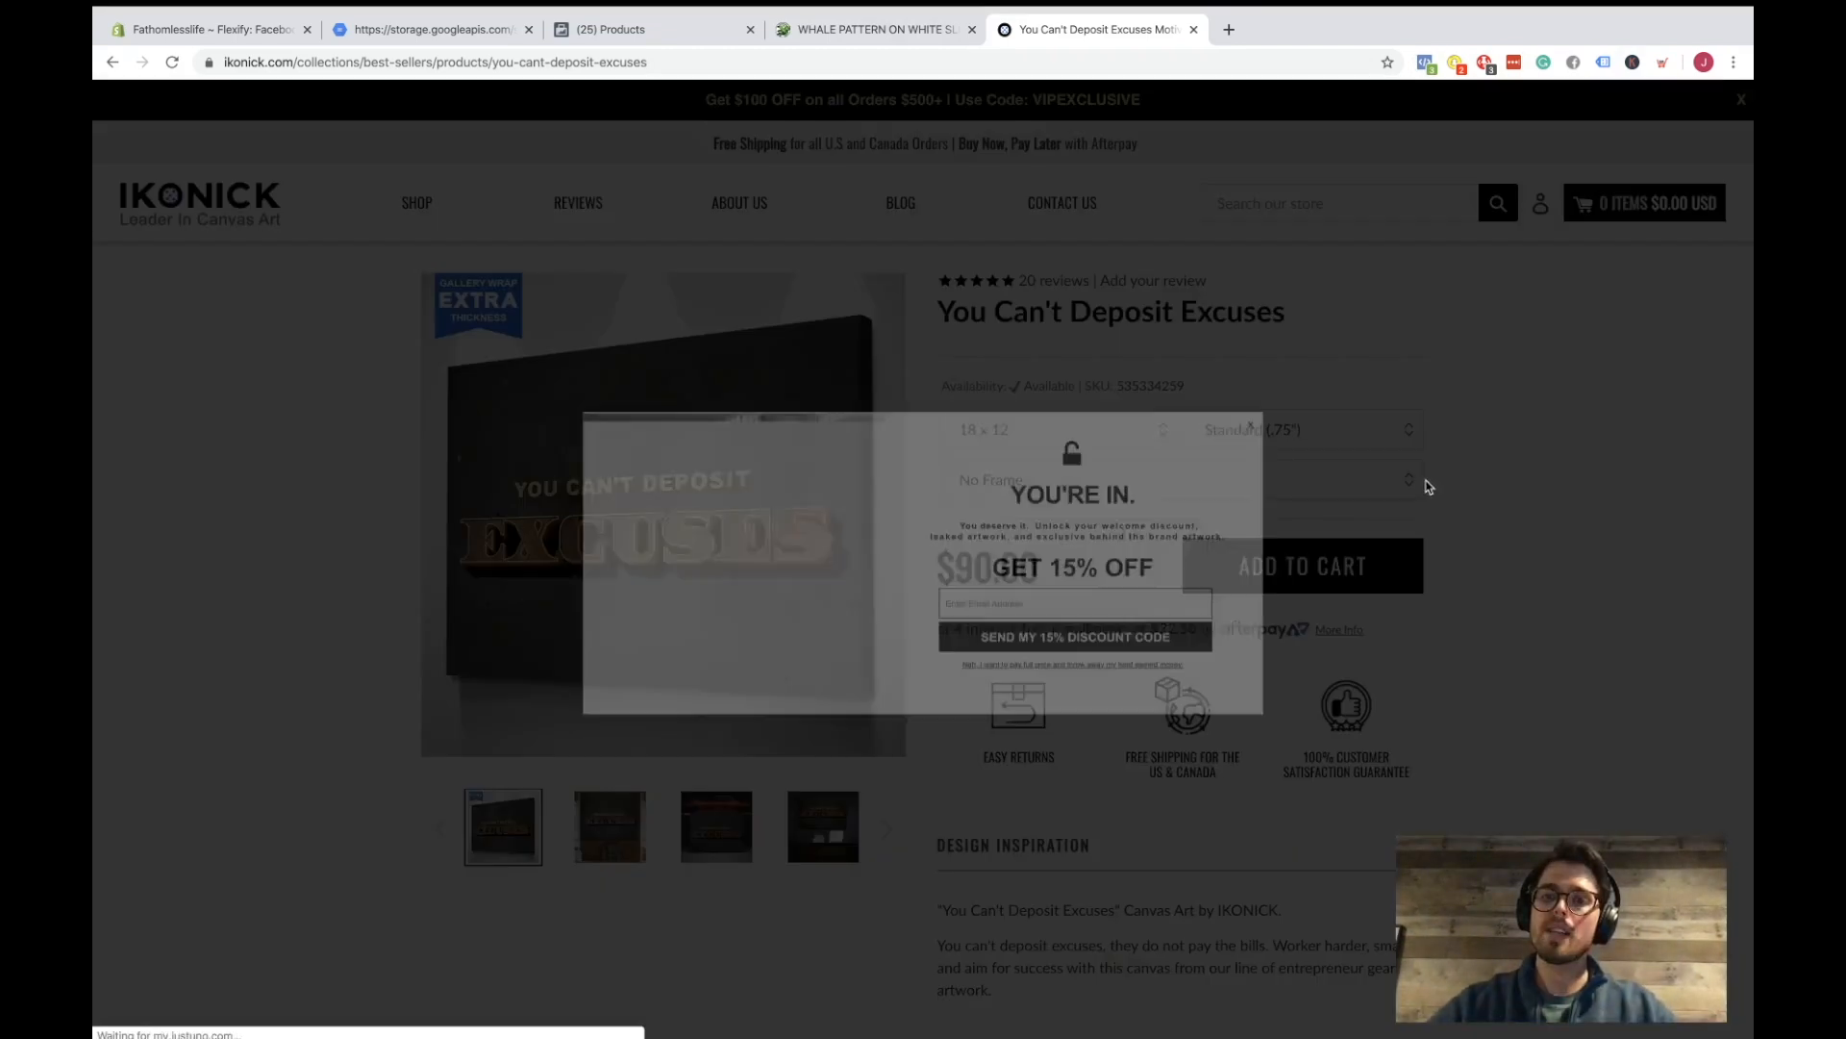
# - Dismiss the newsletter popup, recheck the pixel report, and add the canvas to the cart
pyautogui.click(1420, 353)
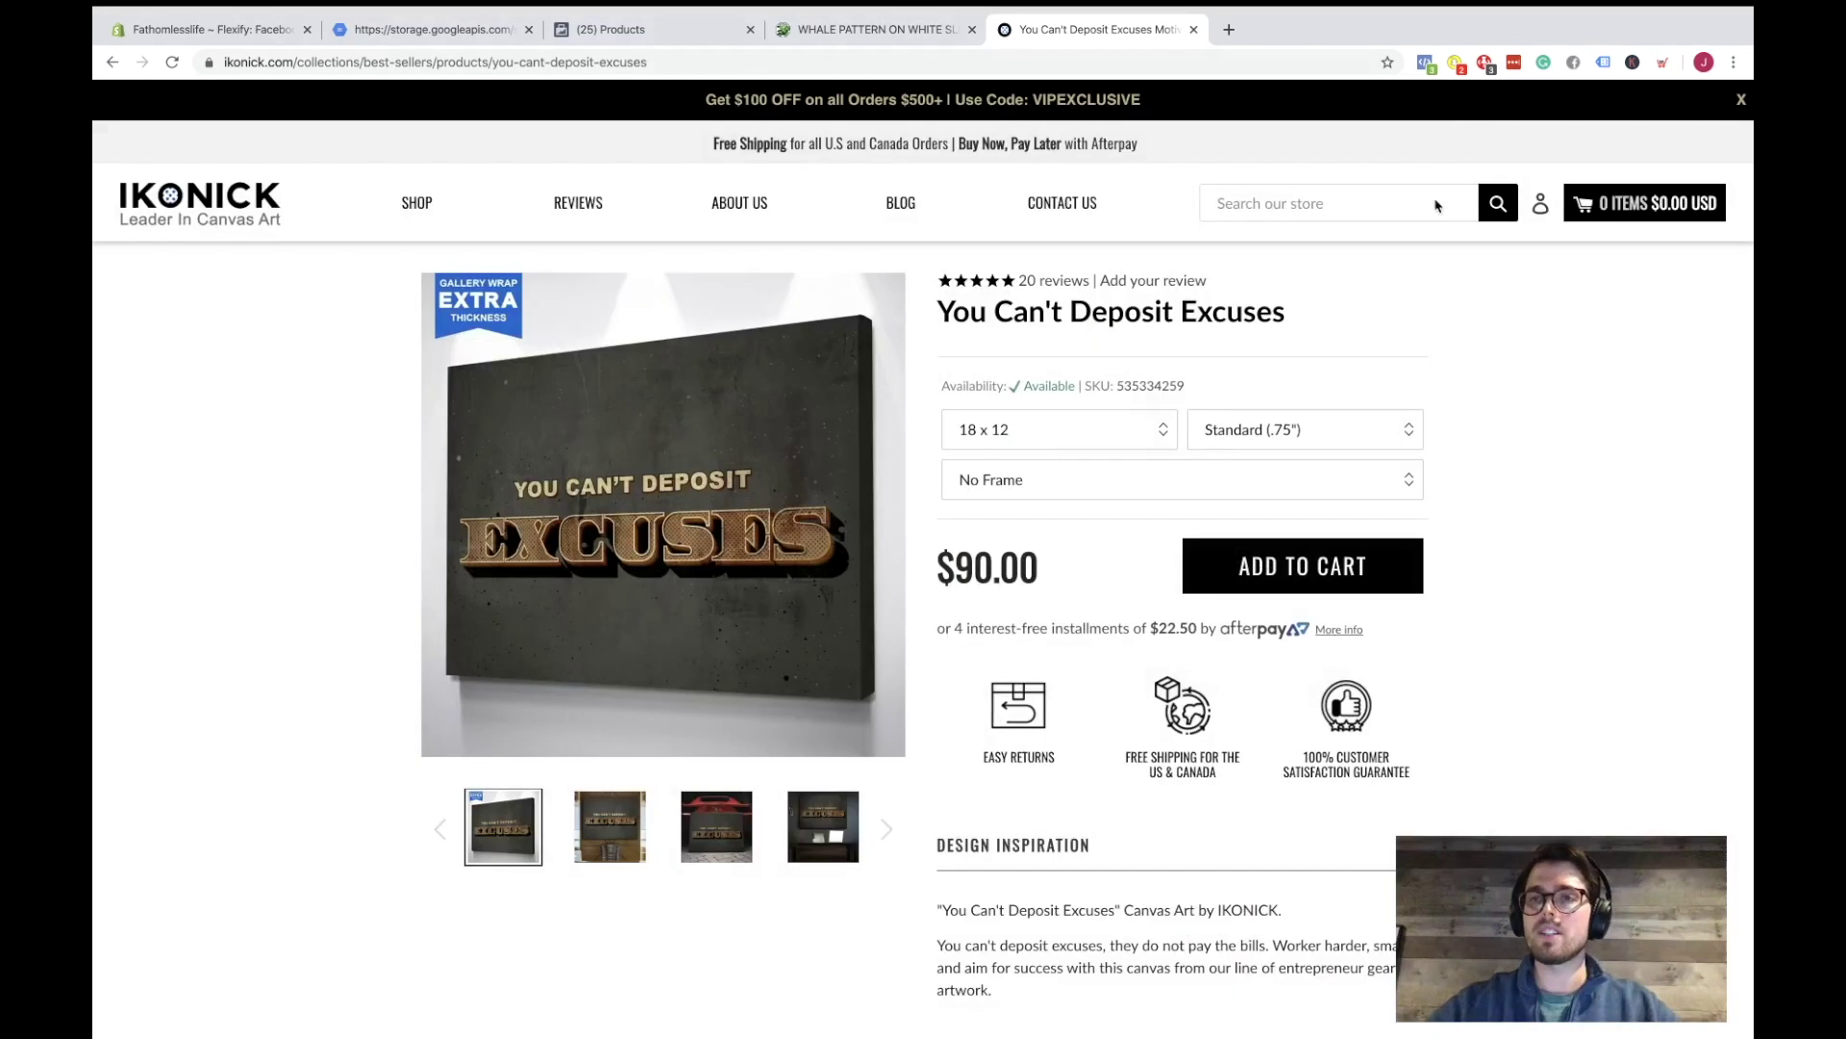
pyautogui.click(1425, 62)
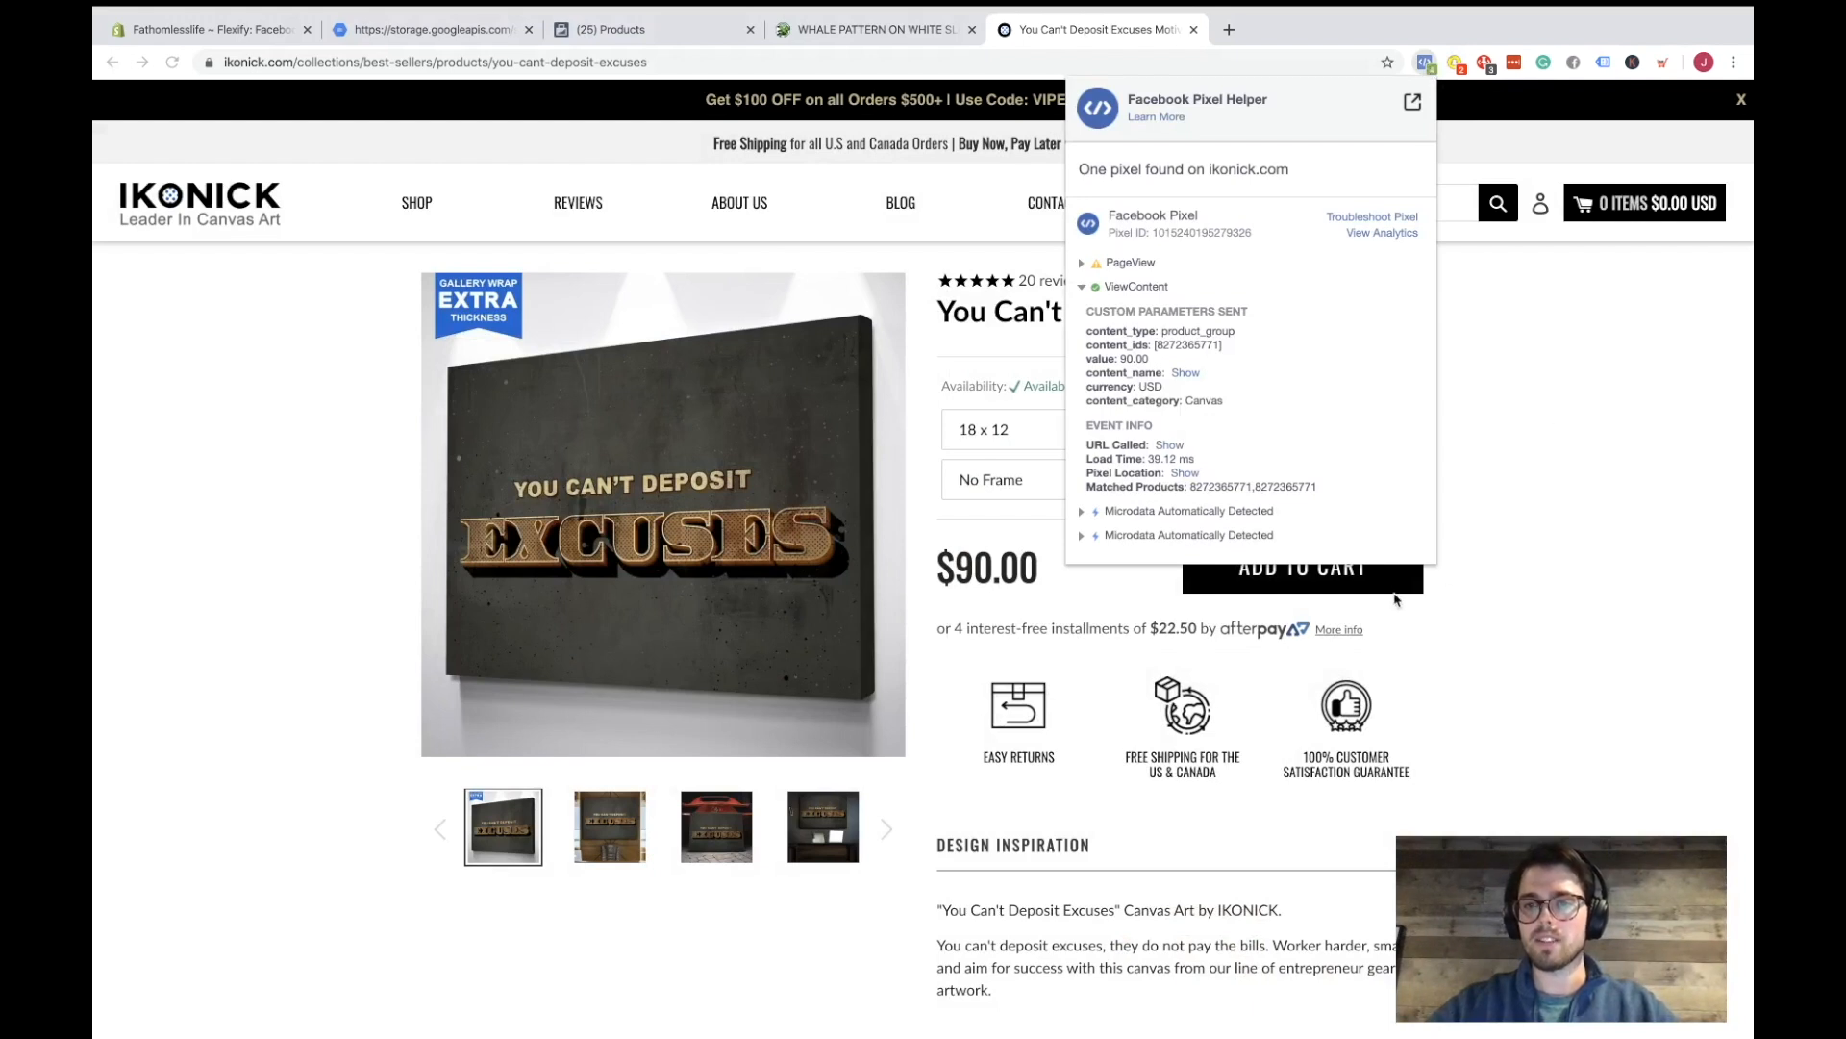
pyautogui.click(1378, 575)
pyautogui.click(1302, 565)
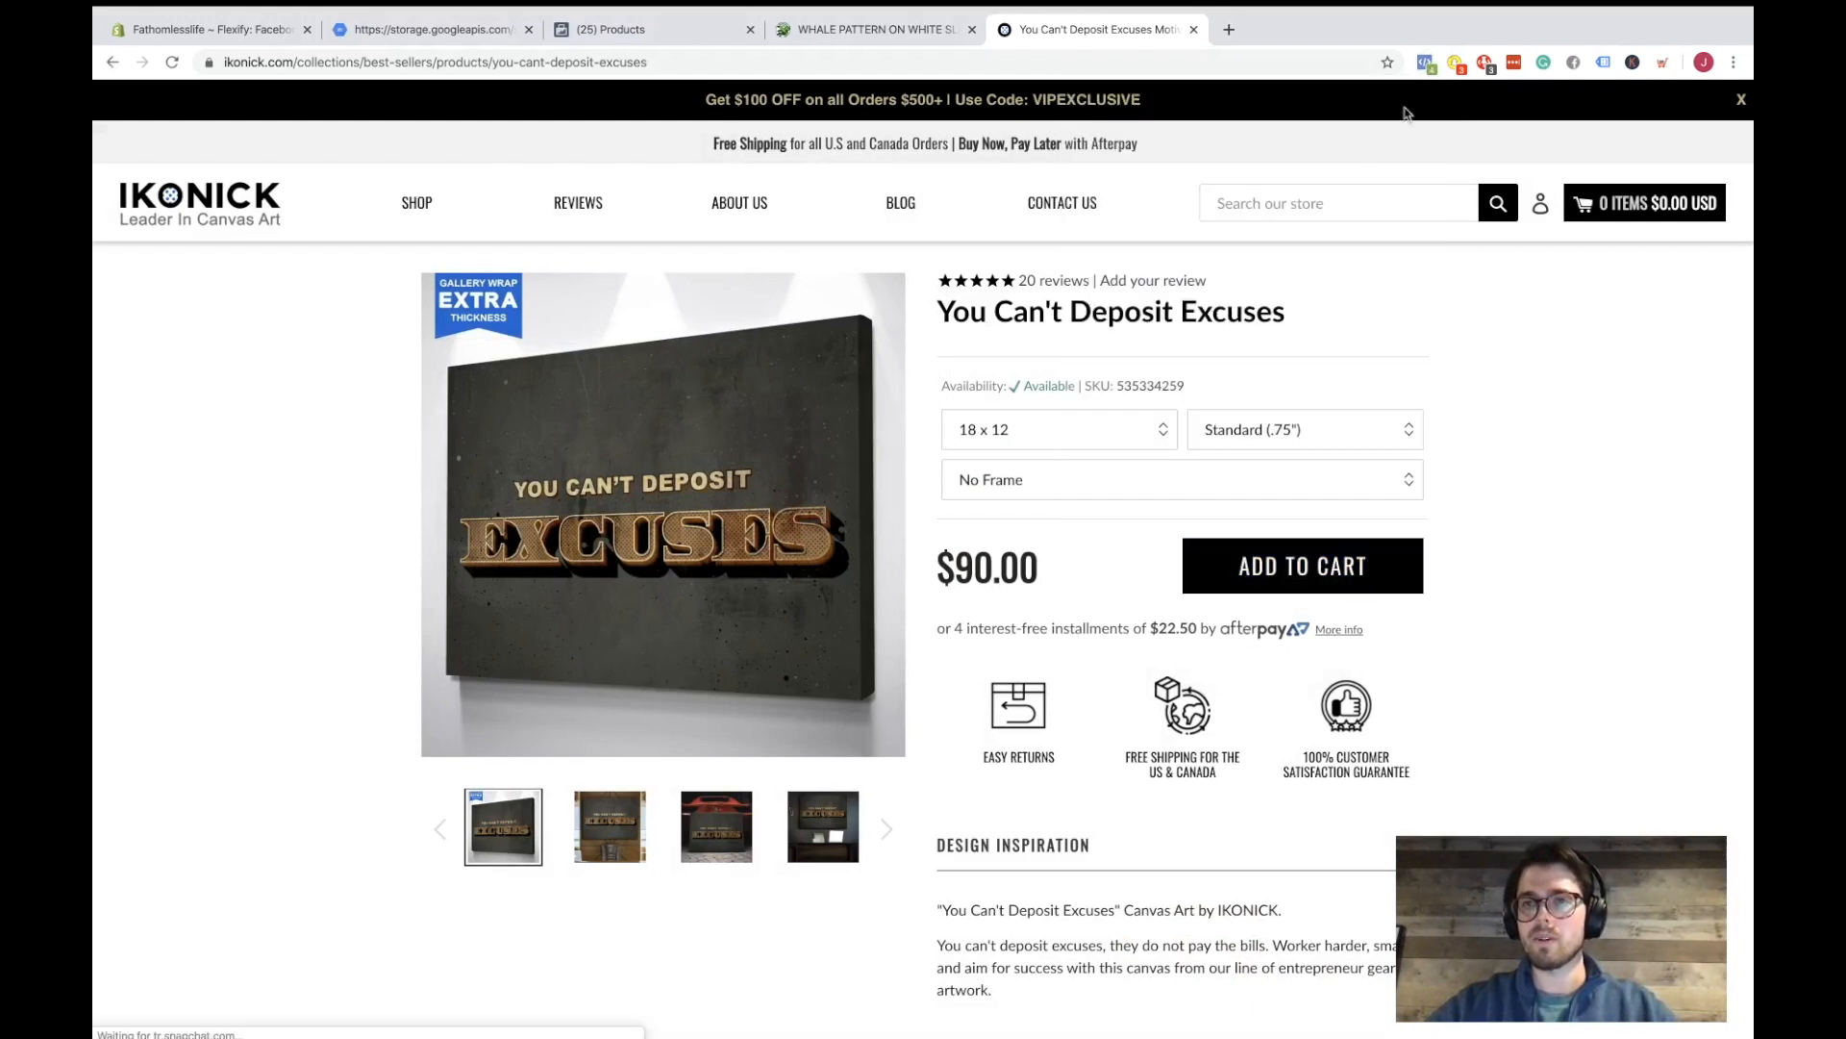
# - Confirm the AddToCart pixel event fired on the cart page with Pixel Helper
pyautogui.click(1425, 63)
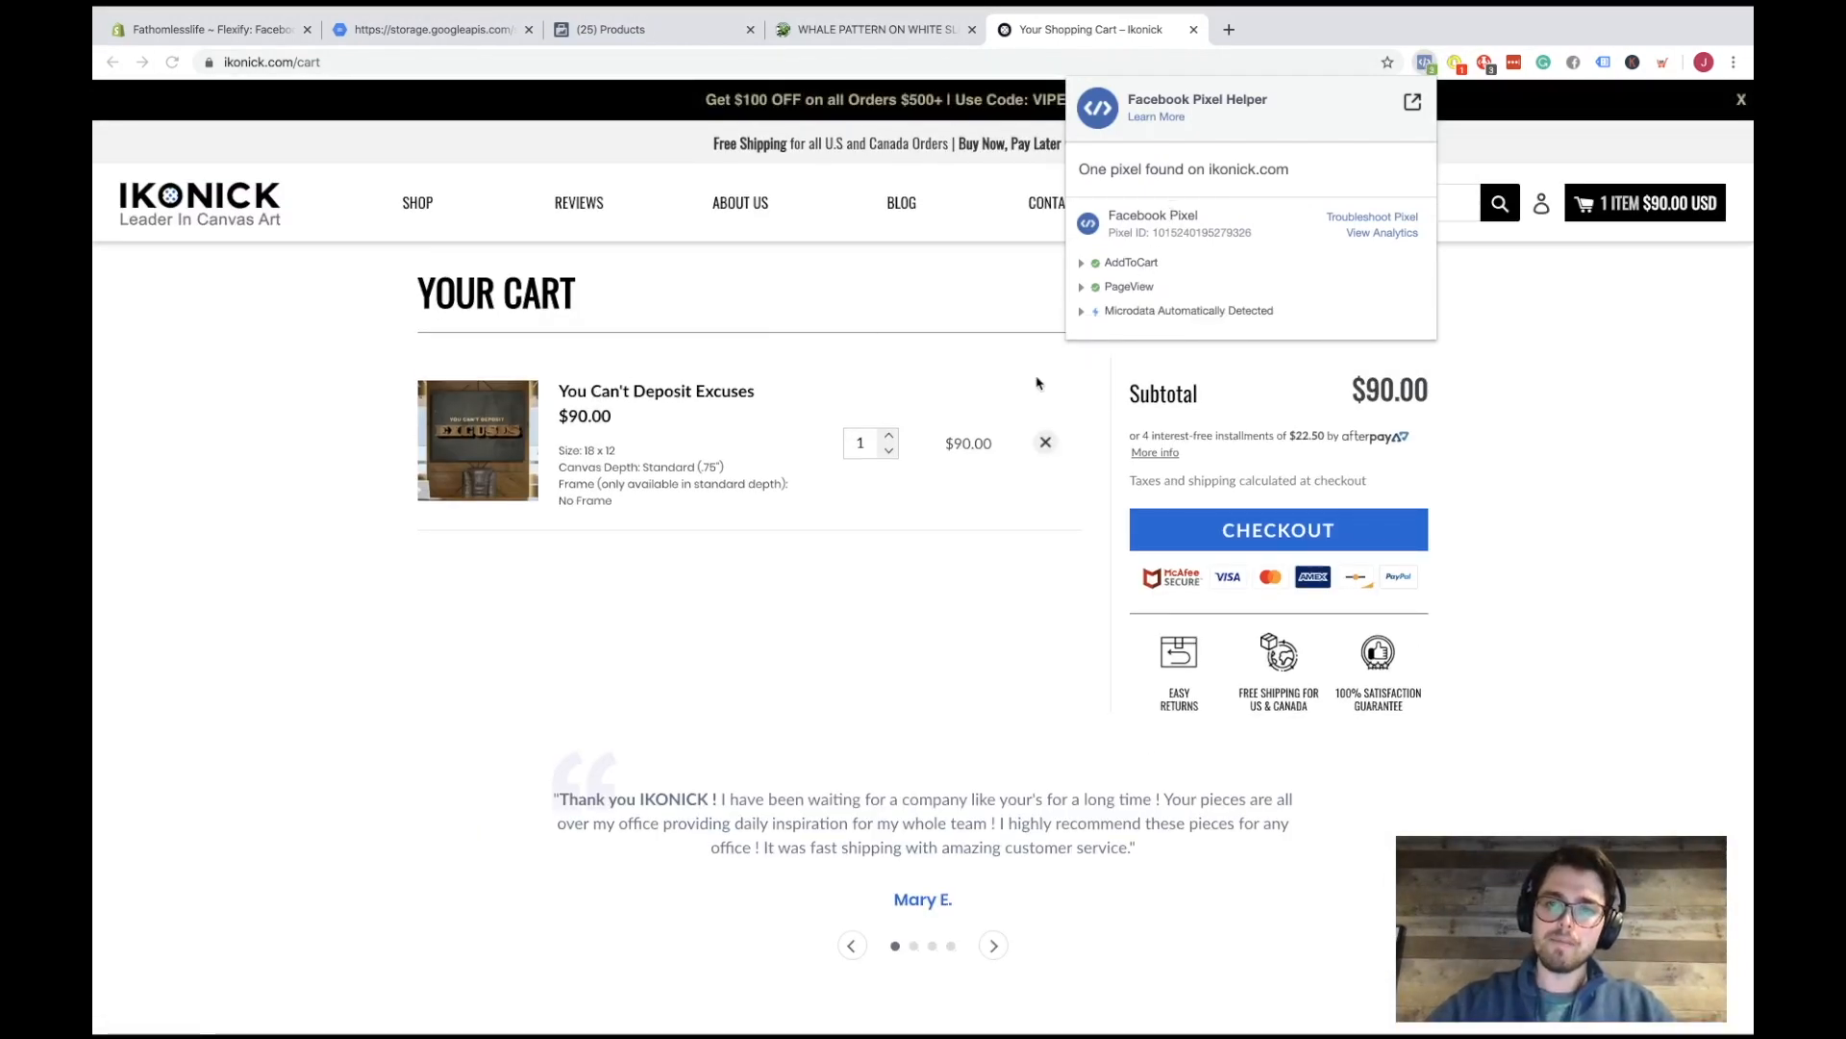
pyautogui.click(1583, 470)
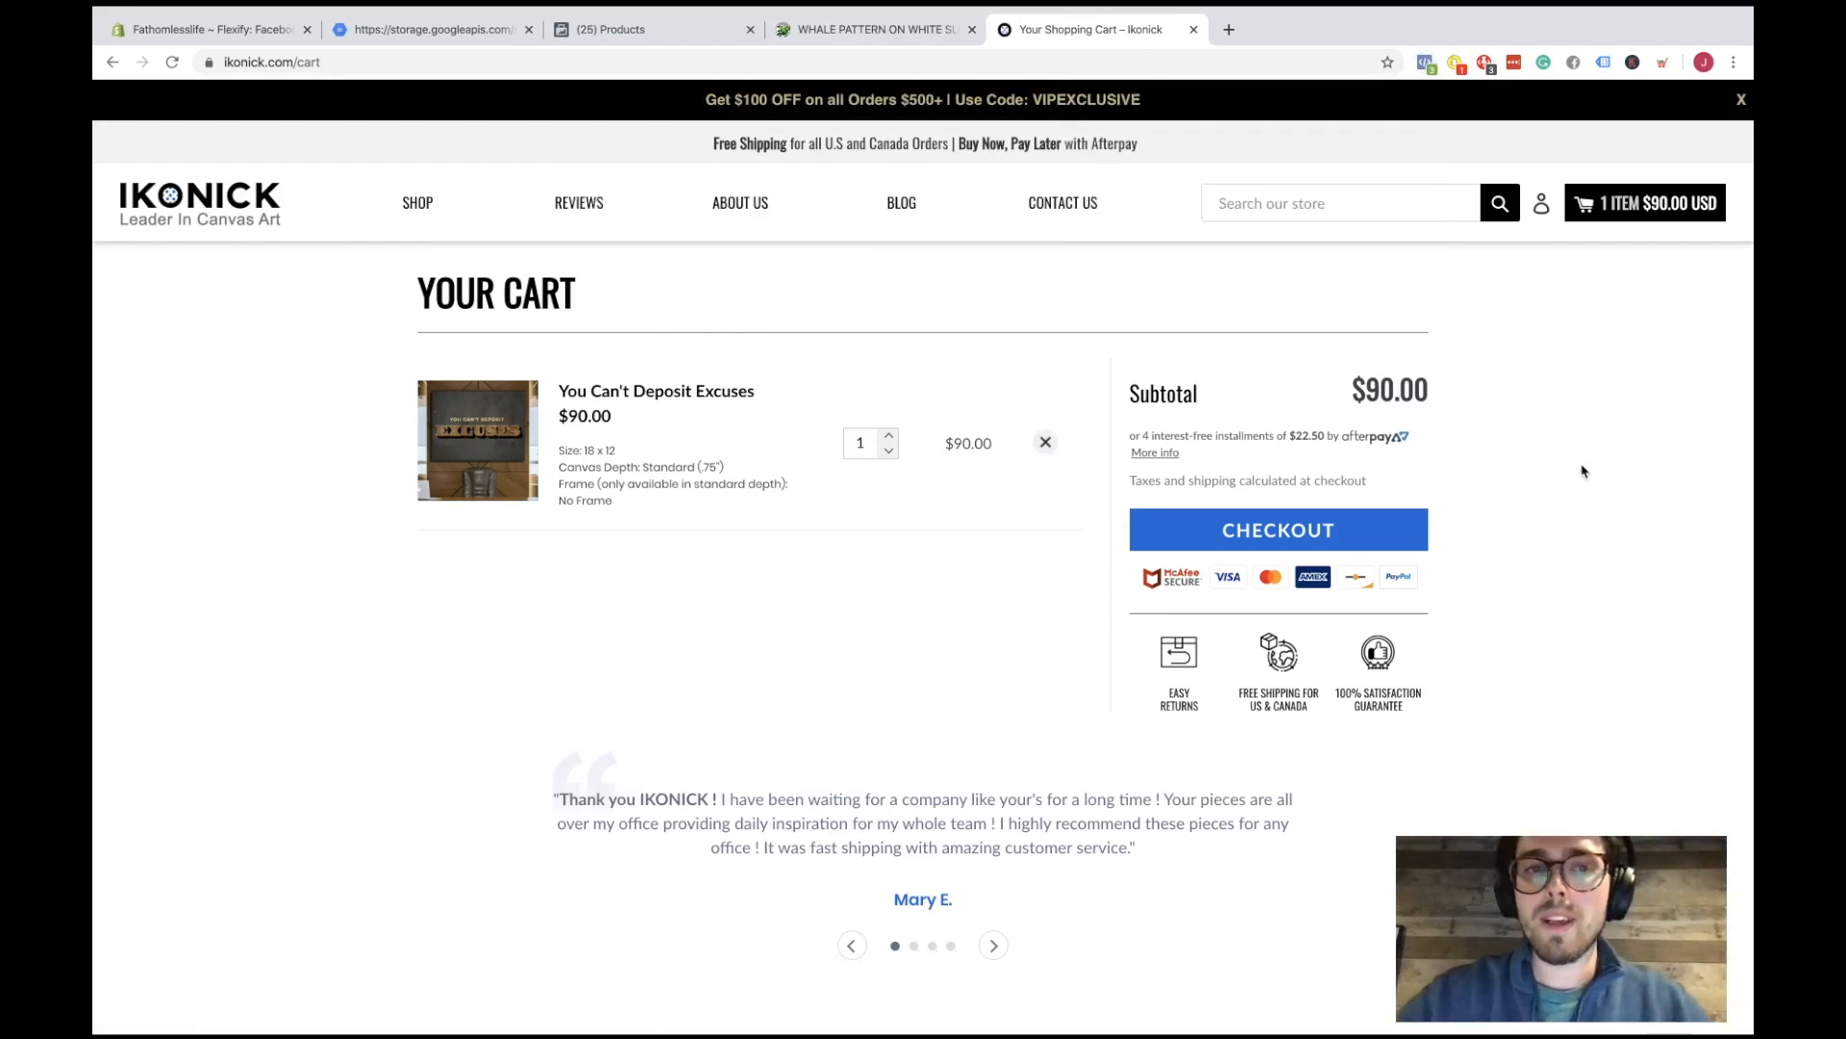